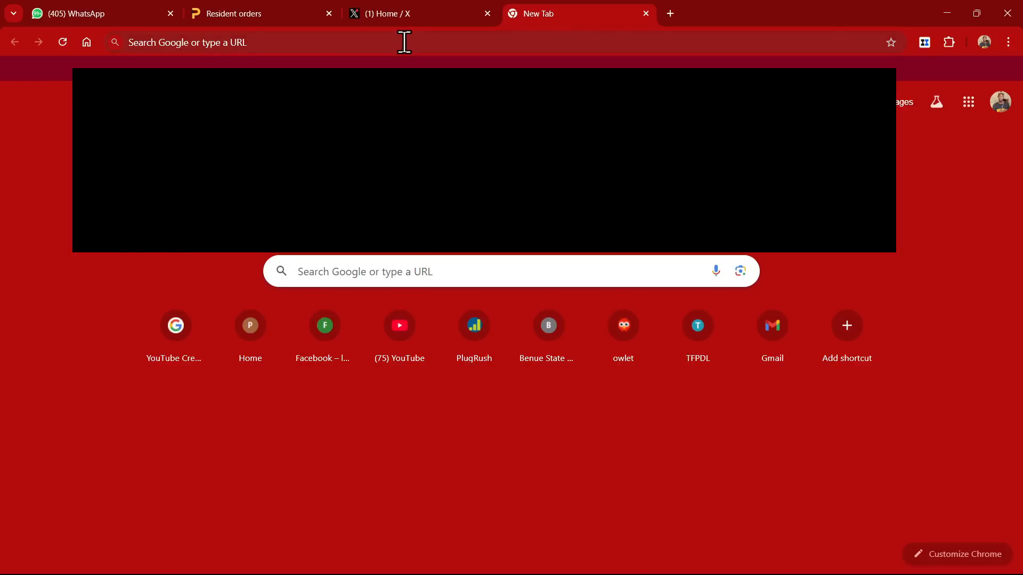
Step: Load the MoreLogin website with its referral-code link in the new Chrome tab
{"action": "left_click", "coordinate": [405, 42]}
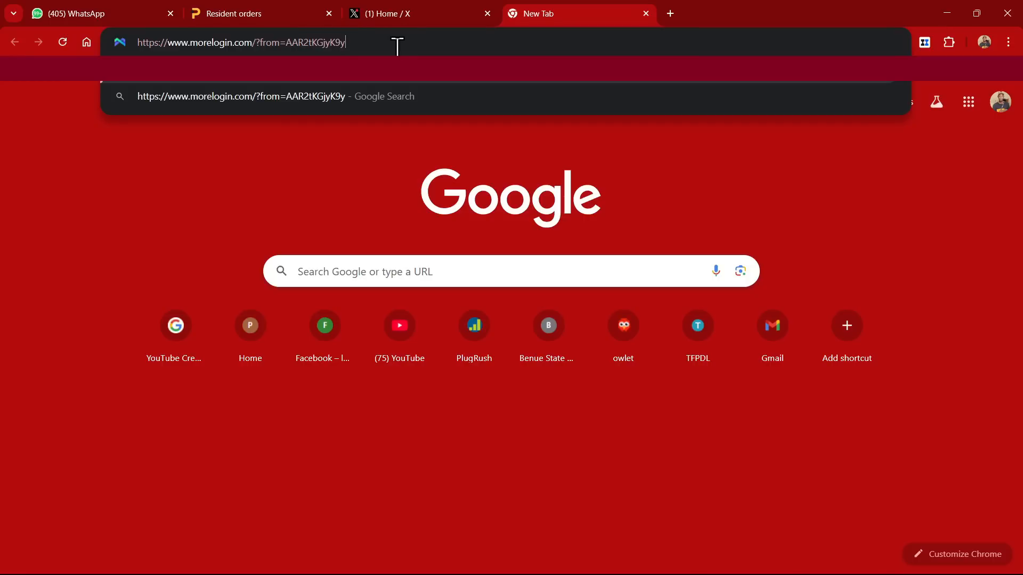
{"action": "key", "text": "Return"}
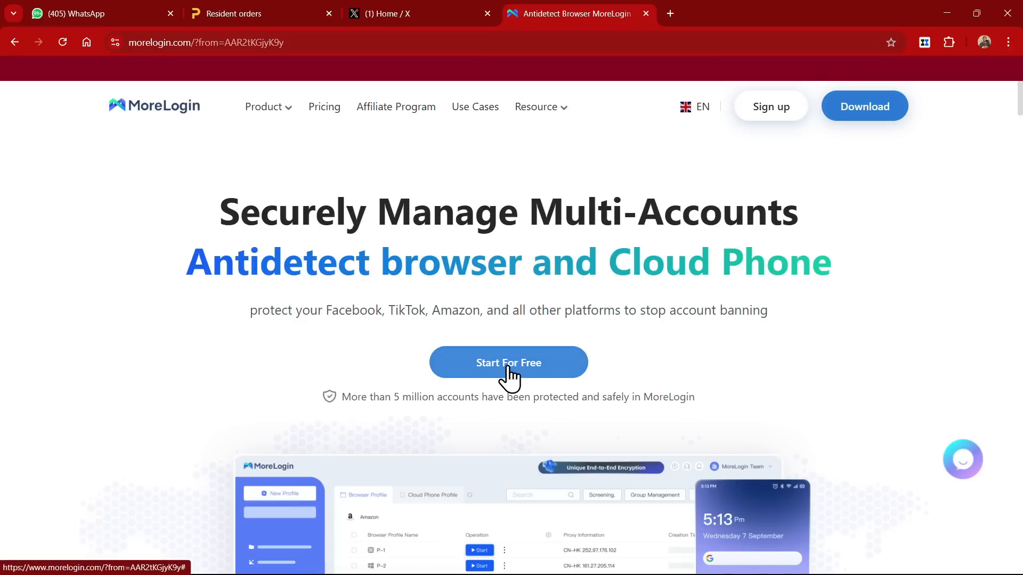
Step: Start the free MoreLogin download, then cancel the IDM installer download dialog
{"action": "left_click", "coordinate": [507, 367]}
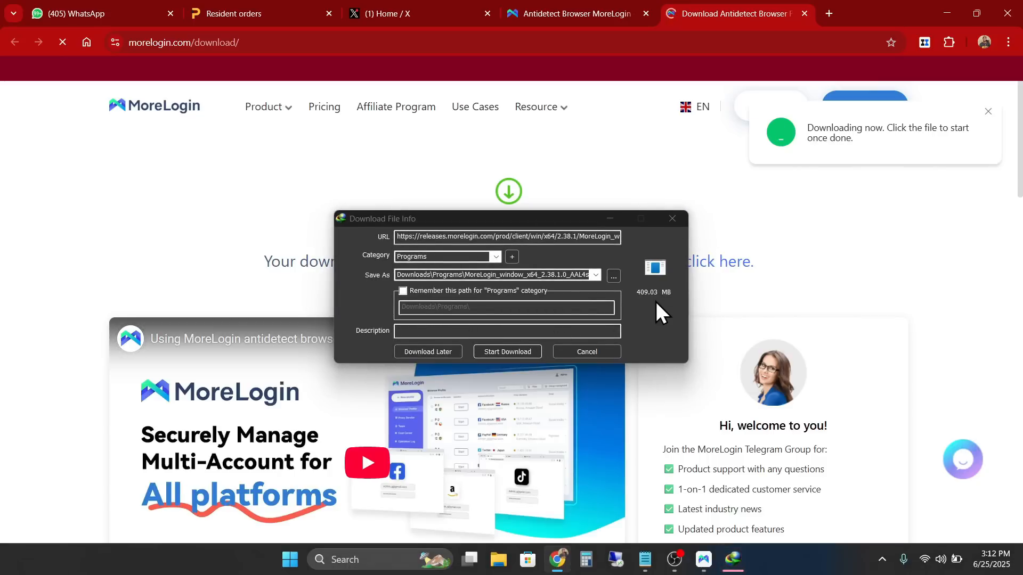
{"action": "left_click", "coordinate": [583, 351]}
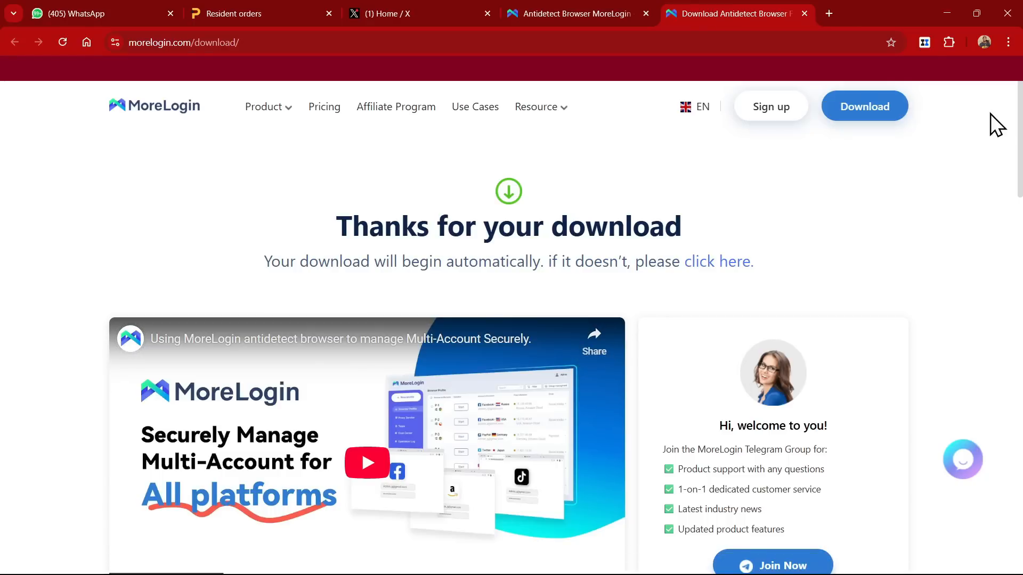
Step: Open and look over the Sign Up For FREE form, then show Windows Task View
{"action": "left_click", "coordinate": [756, 107]}
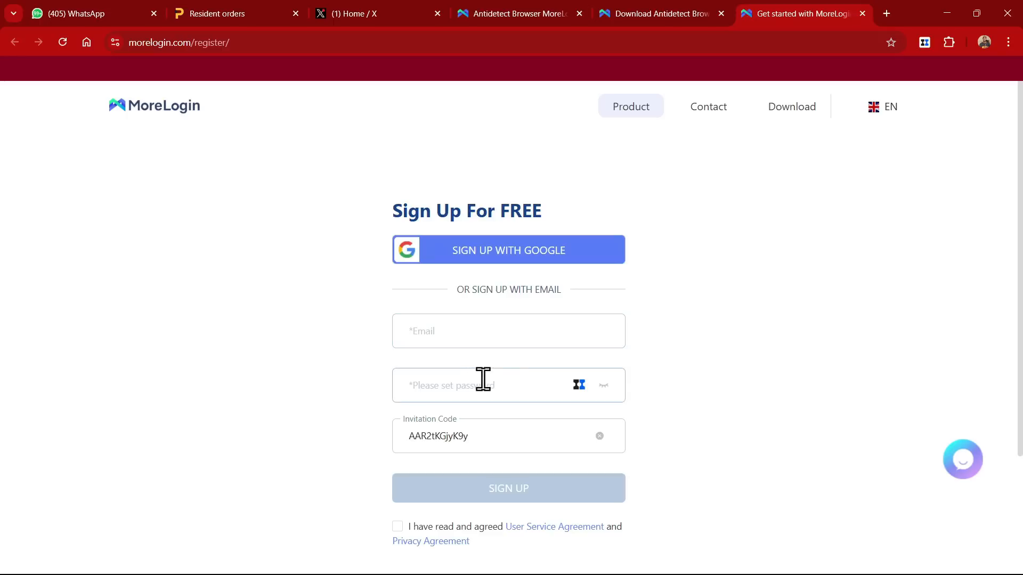
{"action": "scroll", "coordinate": [433, 449], "scroll_direction": "down", "scroll_amount": 2}
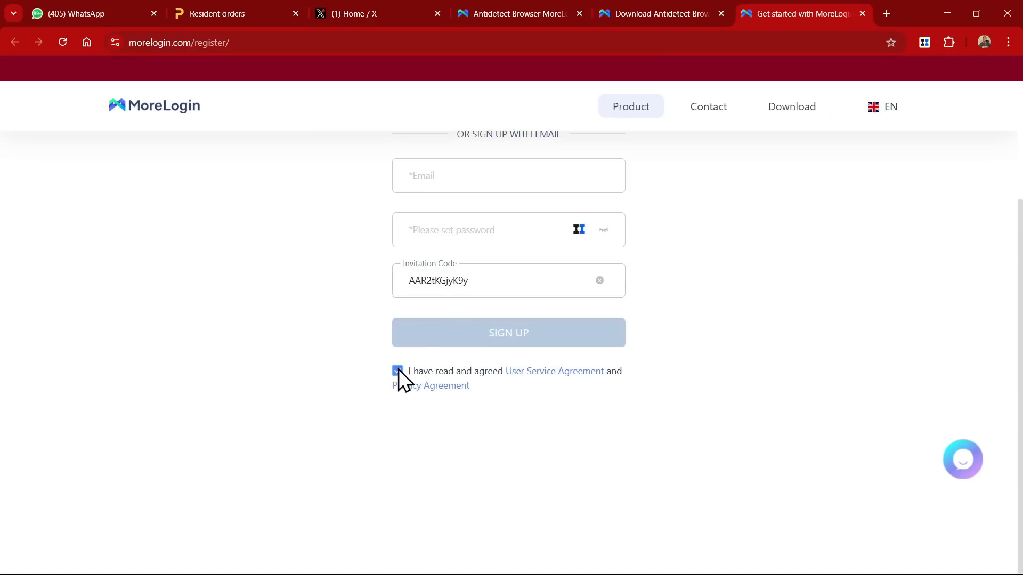
{"action": "scroll", "coordinate": [408, 346], "scroll_direction": "up", "scroll_amount": 3}
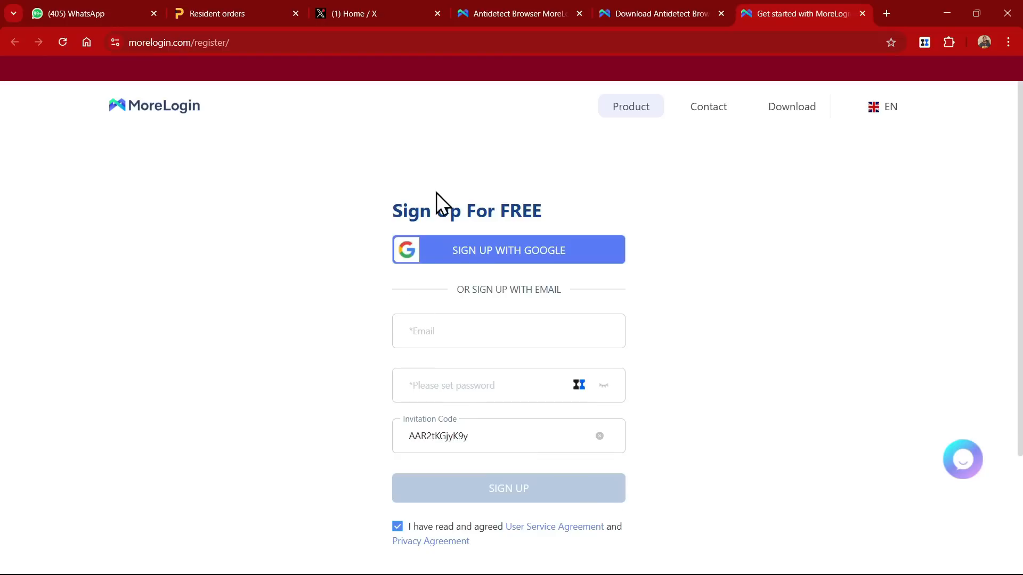
{"action": "key", "text": "super+Tab"}
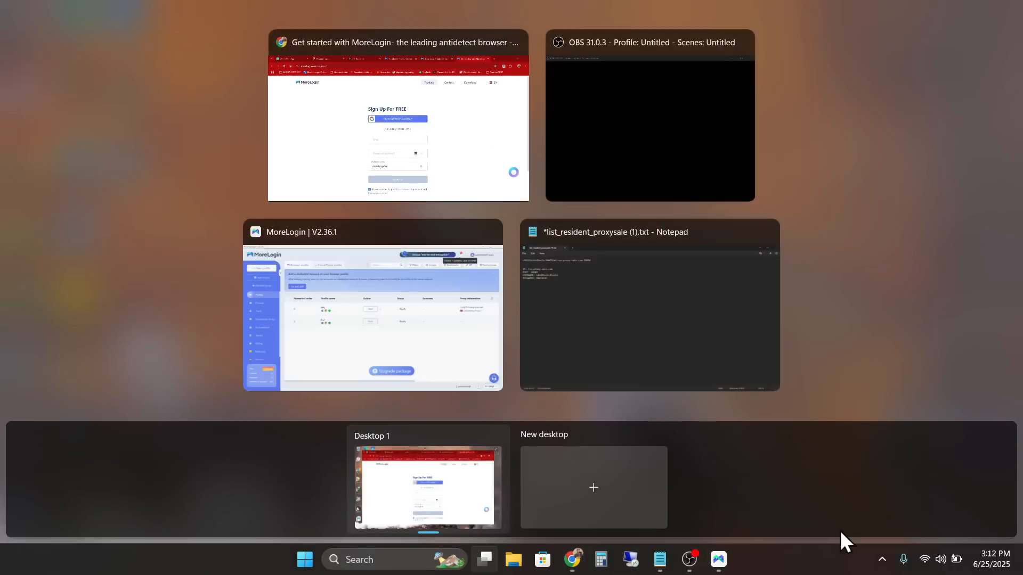
Step: In the MoreLogin app, delete the P-2 browser profile and confirm the deletion
{"action": "left_click", "coordinate": [368, 312]}
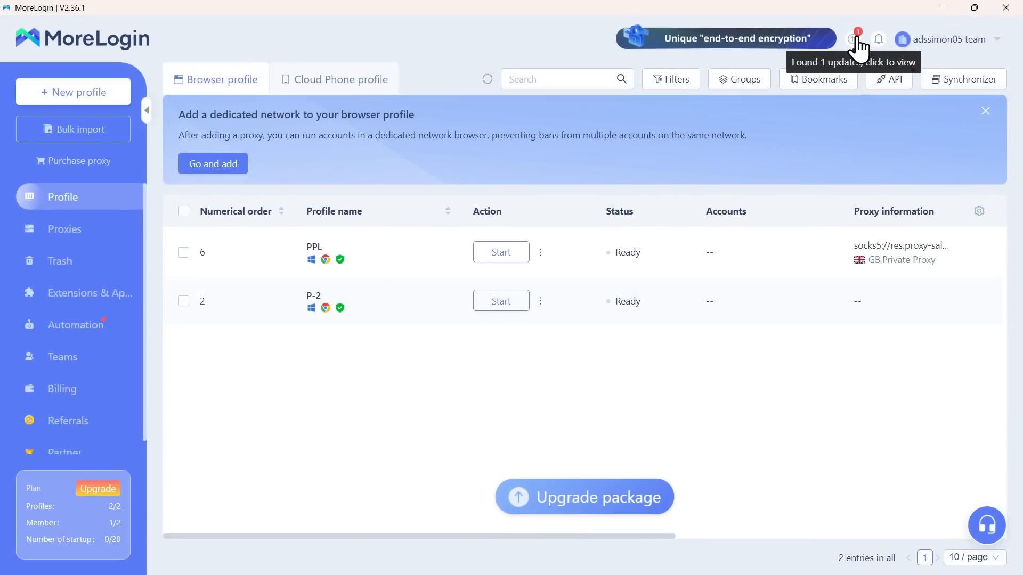
{"action": "mouse_move", "coordinate": [908, 38]}
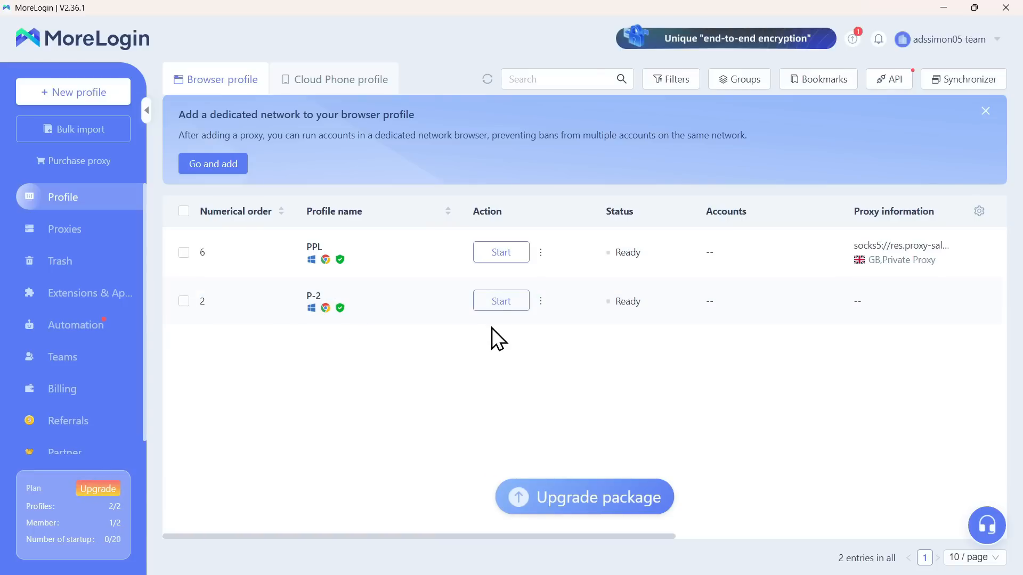
{"action": "left_click", "coordinate": [540, 302]}
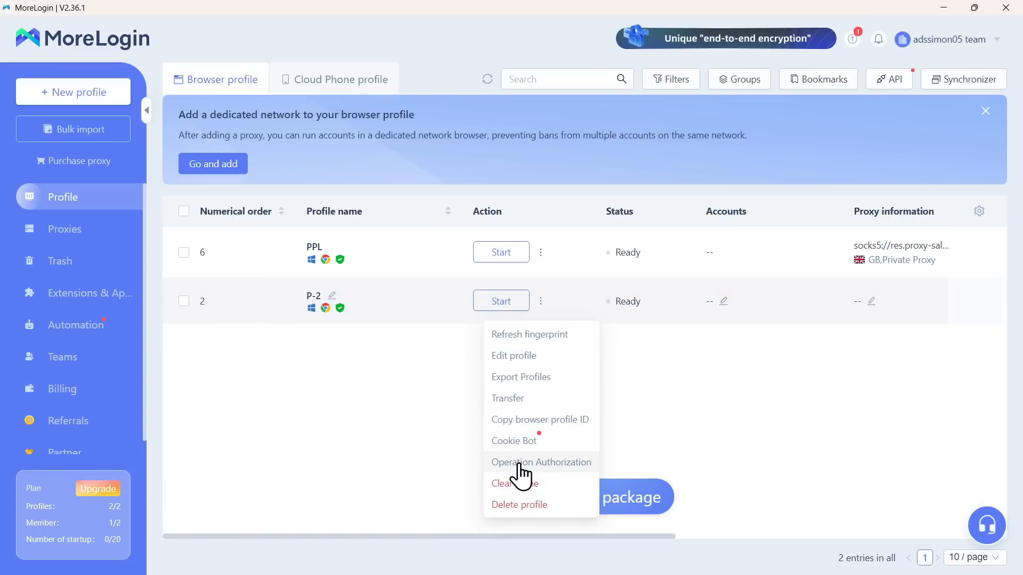
{"action": "left_click", "coordinate": [517, 506]}
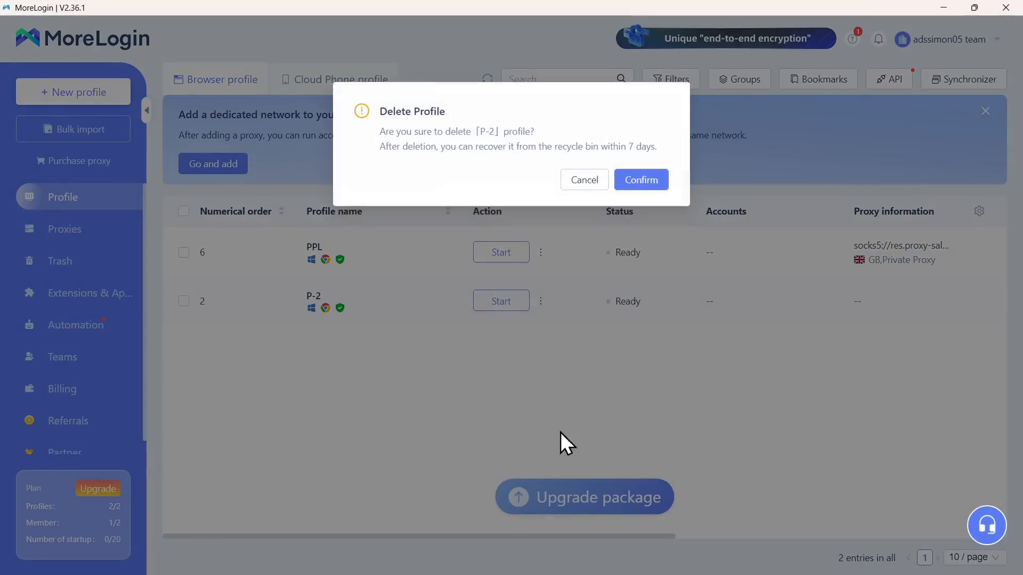
{"action": "left_click", "coordinate": [641, 179]}
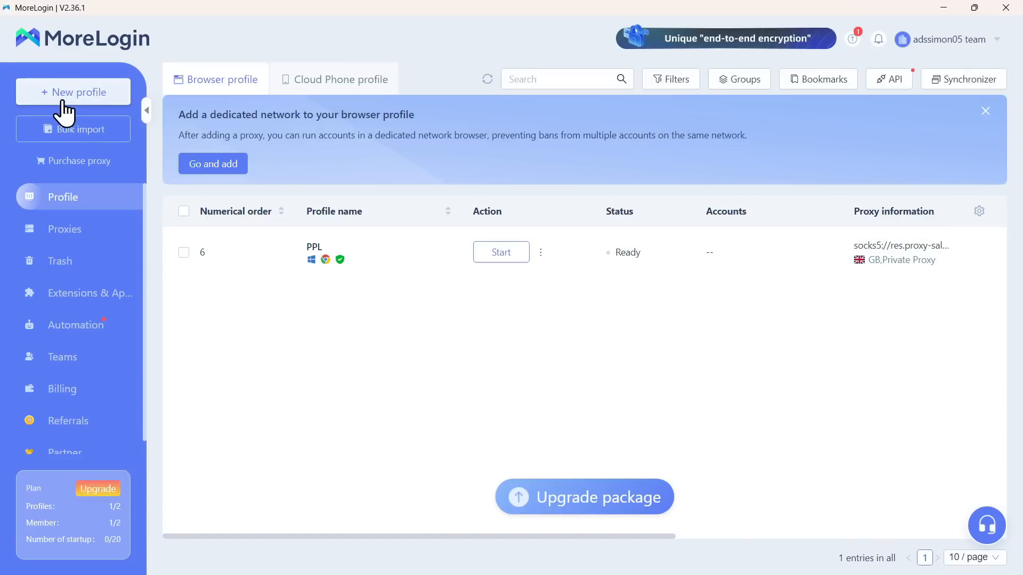
Step: Start a new Quick create profile, try macOS, Android and iOS, then settle on Windows
{"action": "left_click", "coordinate": [81, 96]}
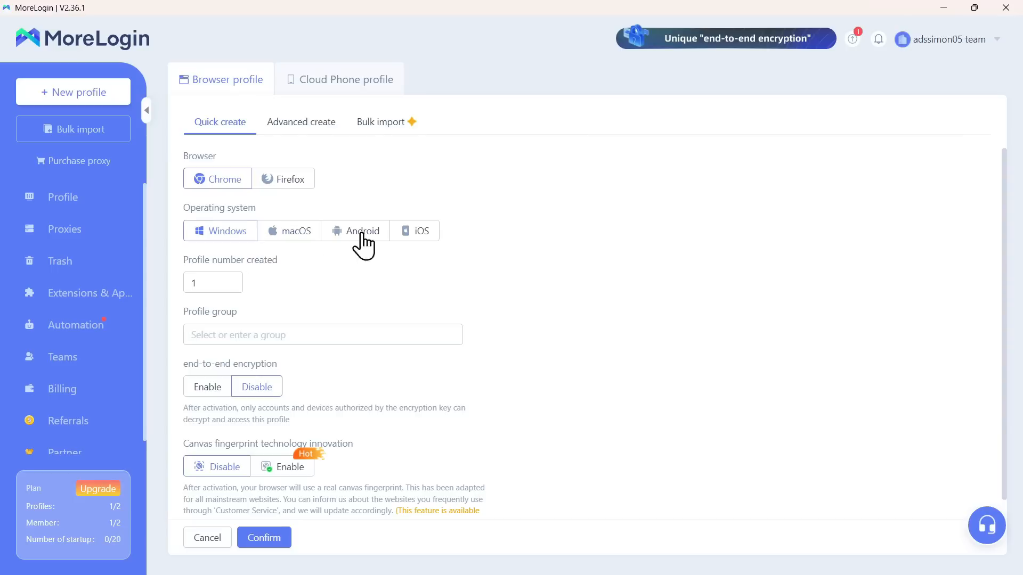
{"action": "left_click", "coordinate": [295, 238]}
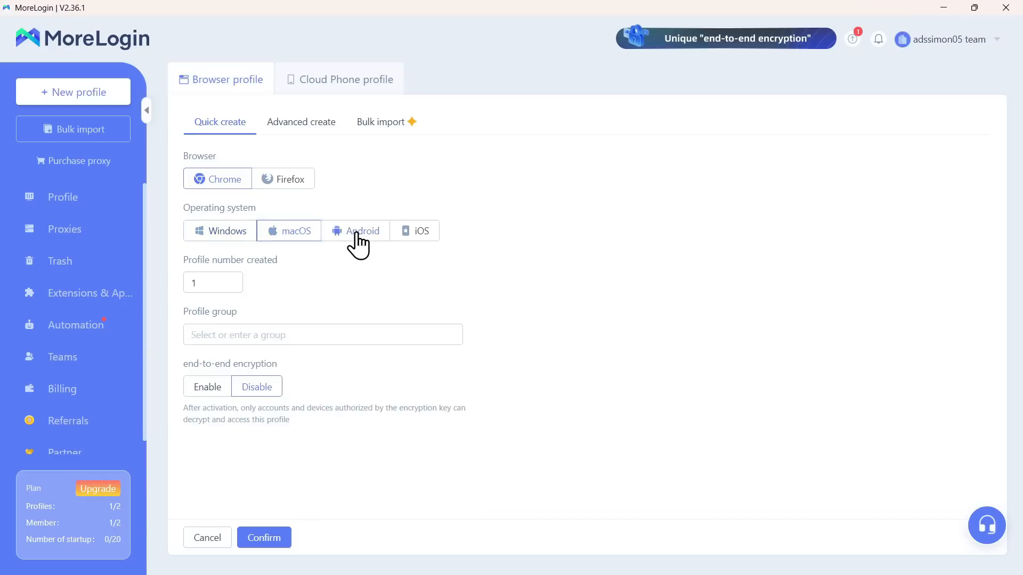
{"action": "left_click", "coordinate": [356, 233]}
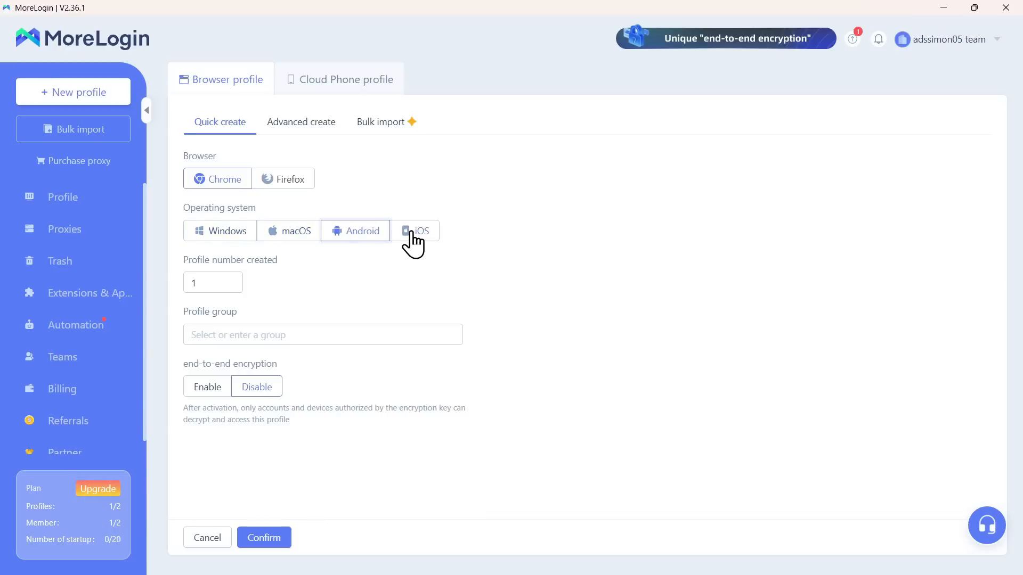
{"action": "left_click", "coordinate": [411, 233]}
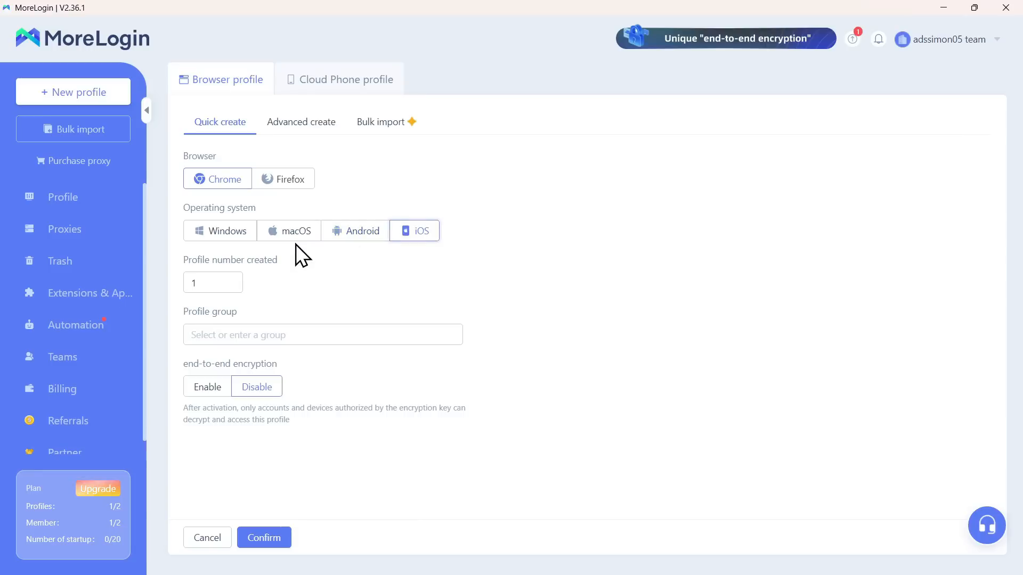
{"action": "left_click", "coordinate": [235, 229]}
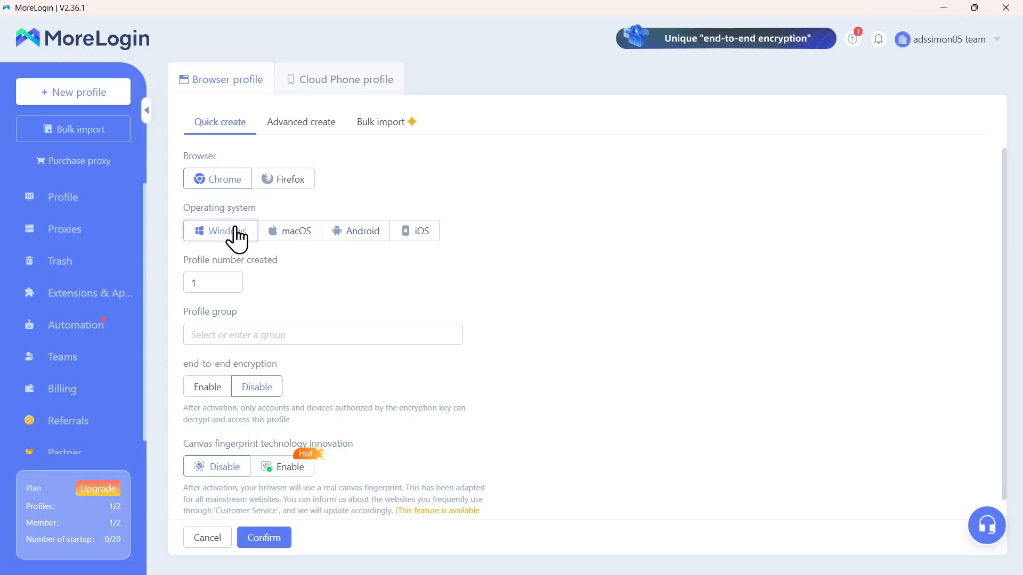
{"action": "scroll", "coordinate": [399, 207], "scroll_direction": "down", "scroll_amount": 1}
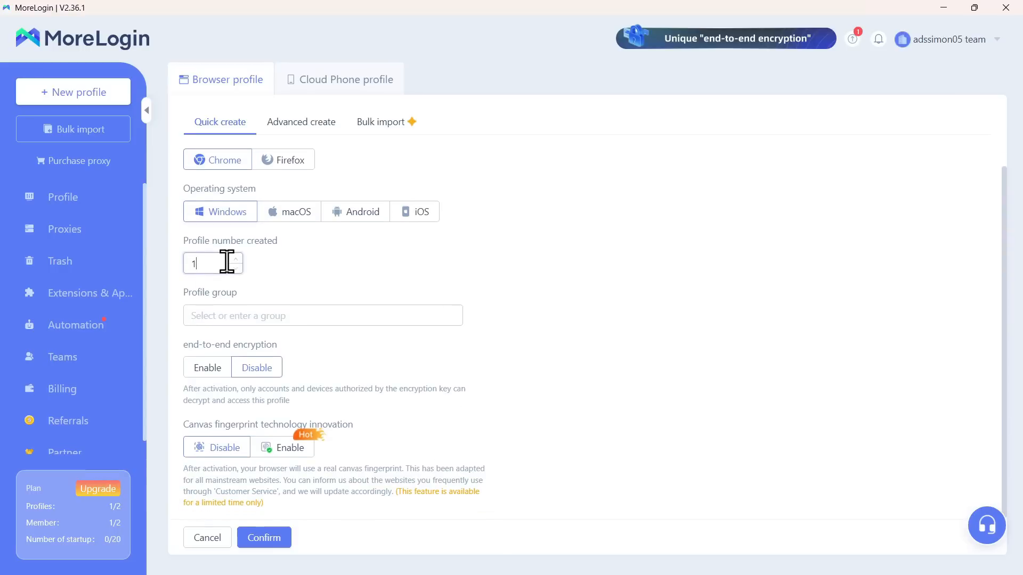
{"action": "type", "text": "20"}
{"action": "type", "text": "1"}
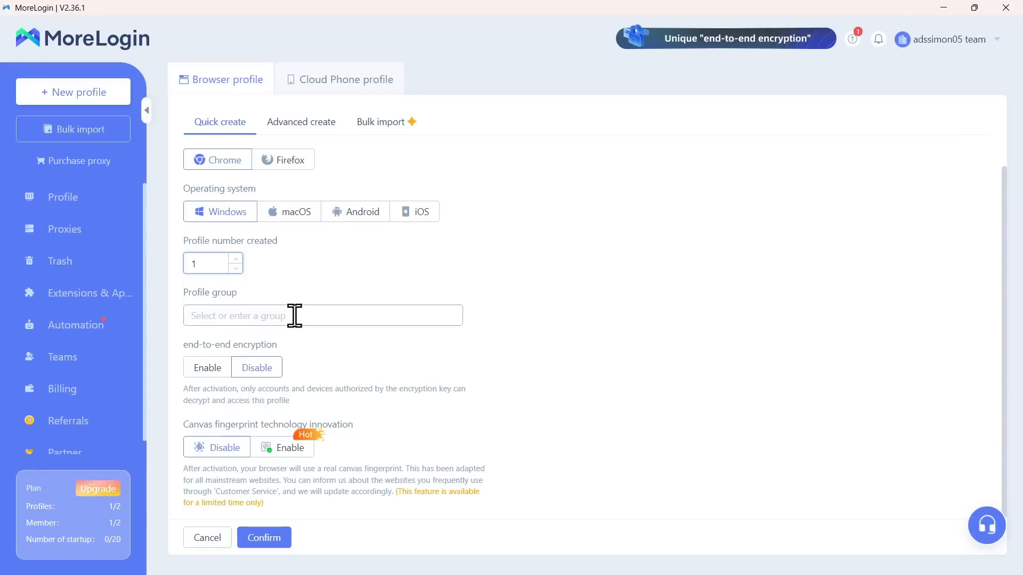
{"action": "left_click", "coordinate": [294, 315]}
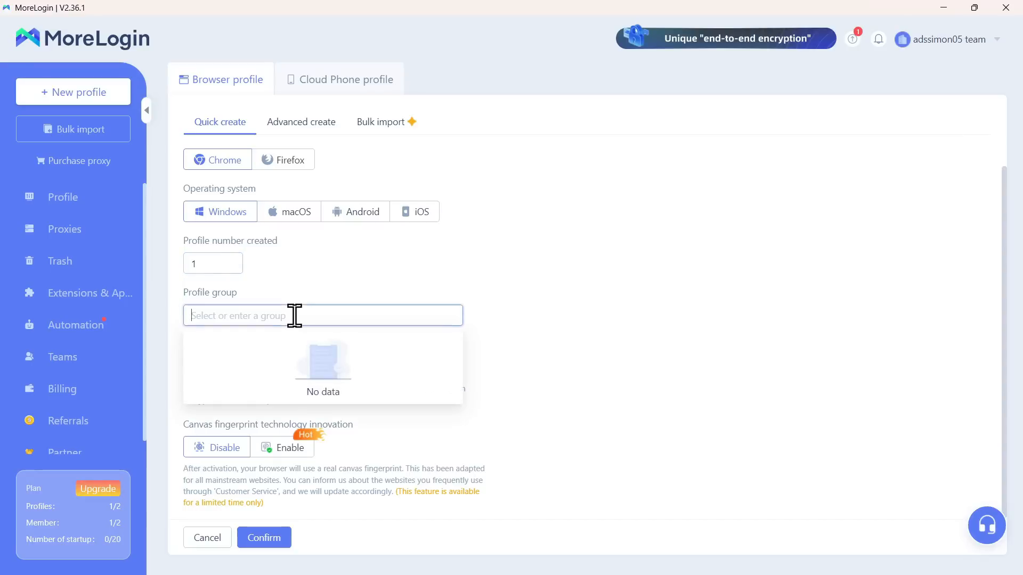
{"action": "type", "text": "SURV"}
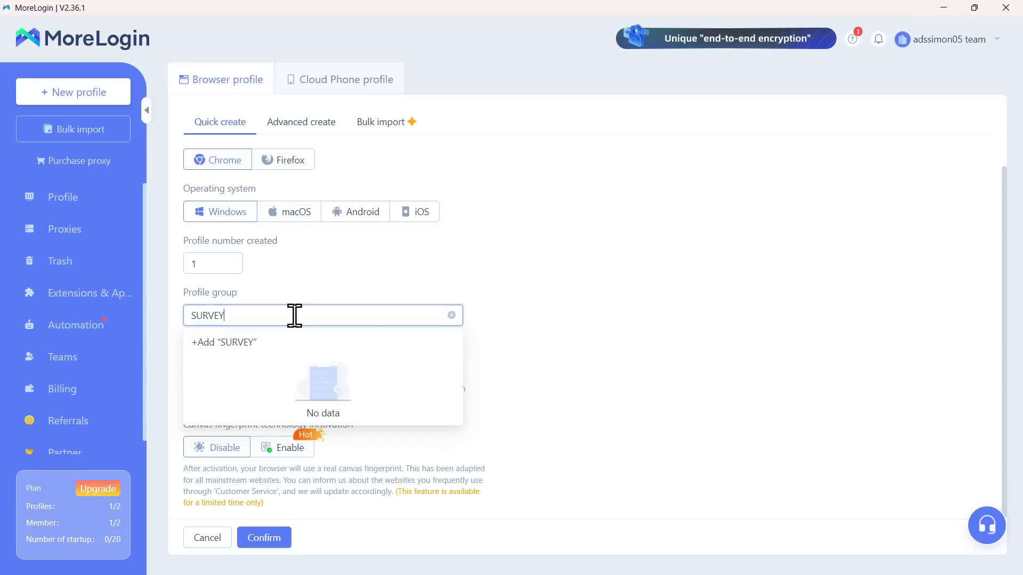
{"action": "type", "text": "EY"}
{"action": "key", "text": "ctrl+a"}
{"action": "type", "text": "P"}
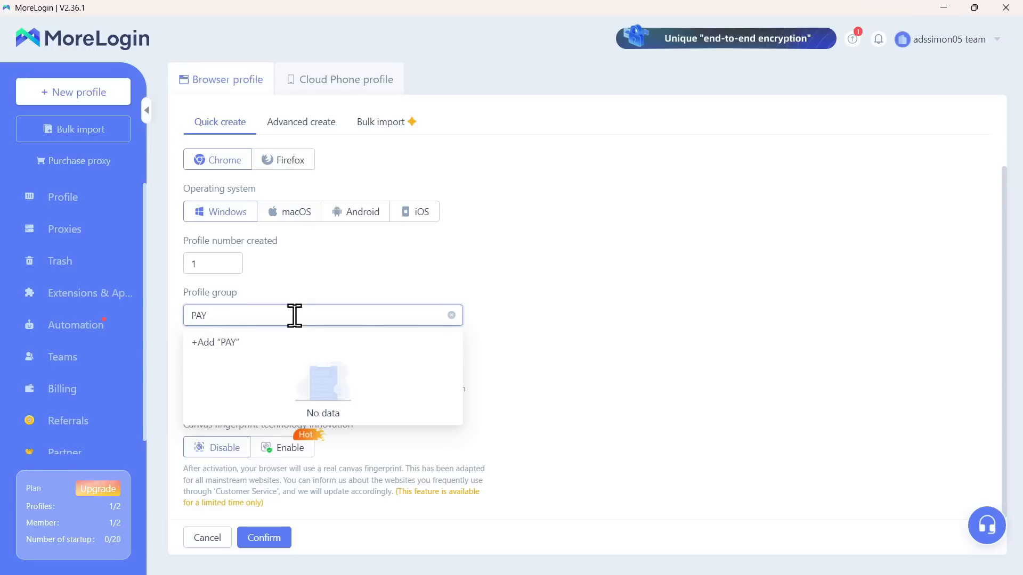
{"action": "key", "text": "ctrl+a"}
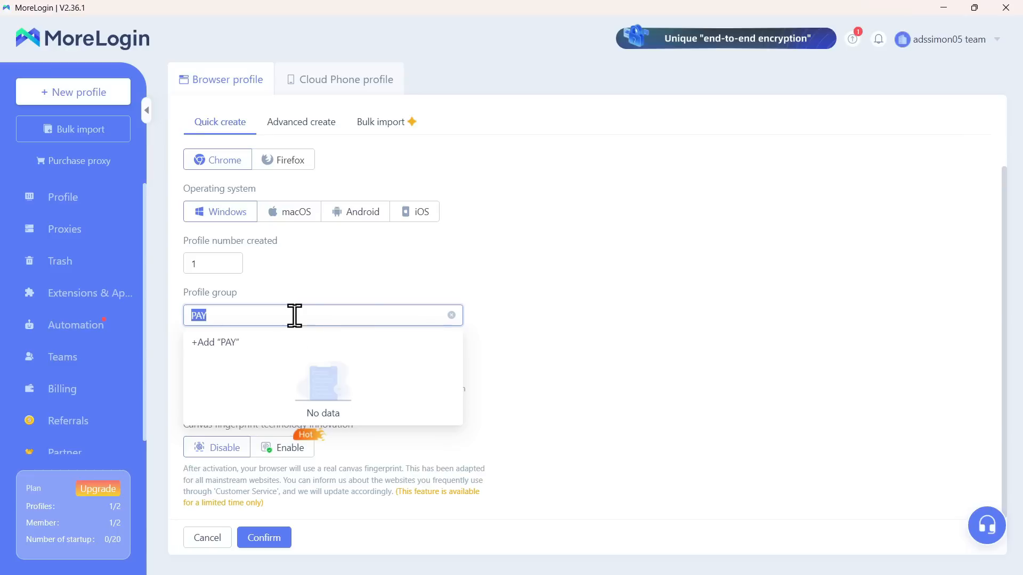
{"action": "key", "text": "BackSpace"}
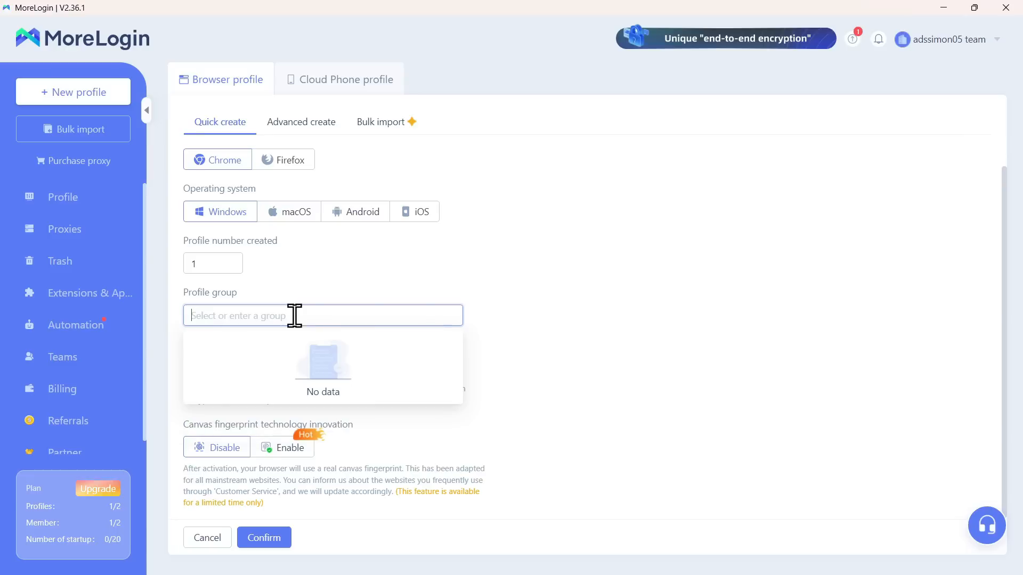
{"action": "left_click", "coordinate": [516, 267]}
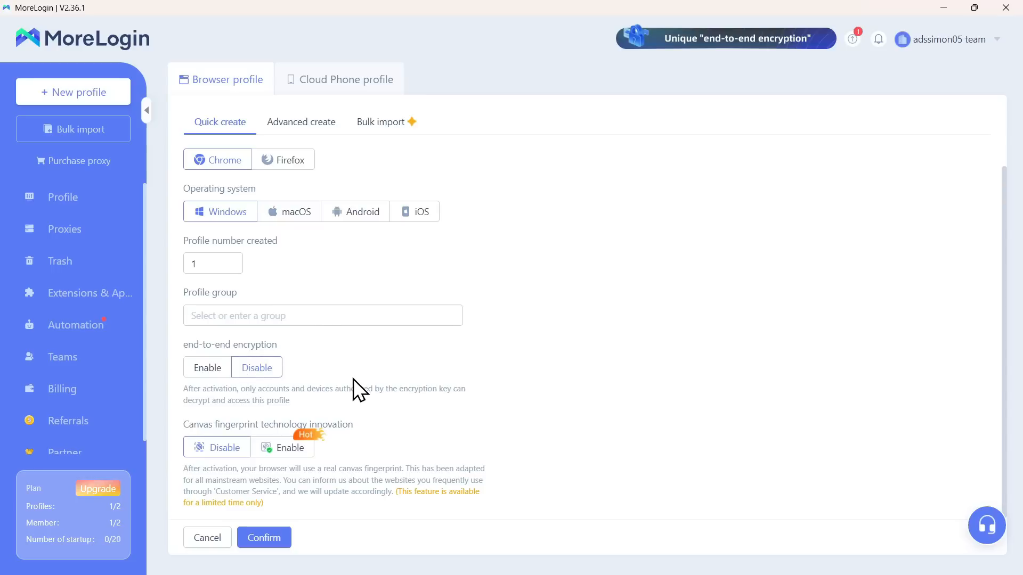
Step: Leave end-to-end encryption off without a key, and toggle canvas fingerprint technology off, then on again
{"action": "left_click", "coordinate": [214, 367]}
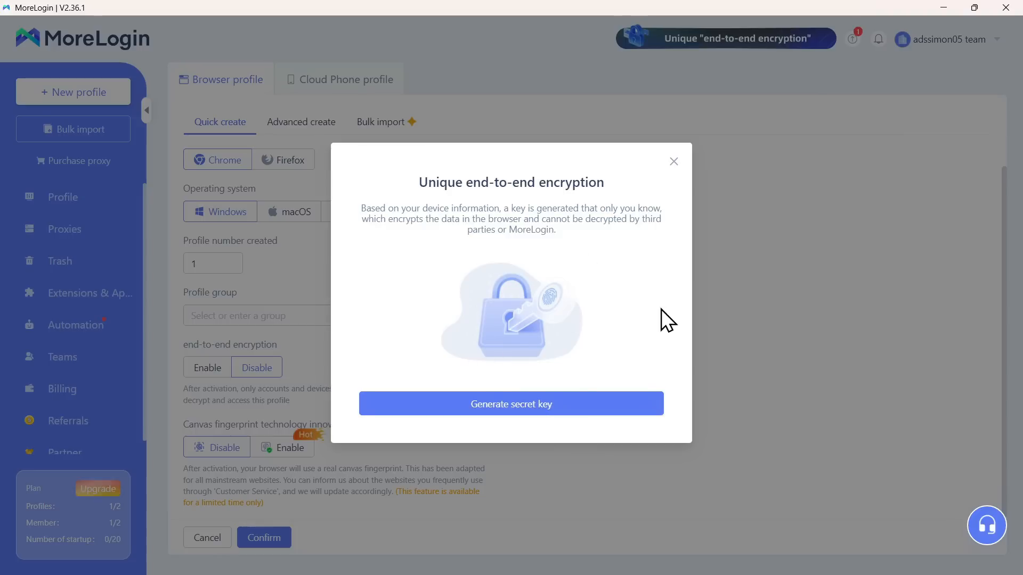
{"action": "left_click", "coordinate": [673, 161]}
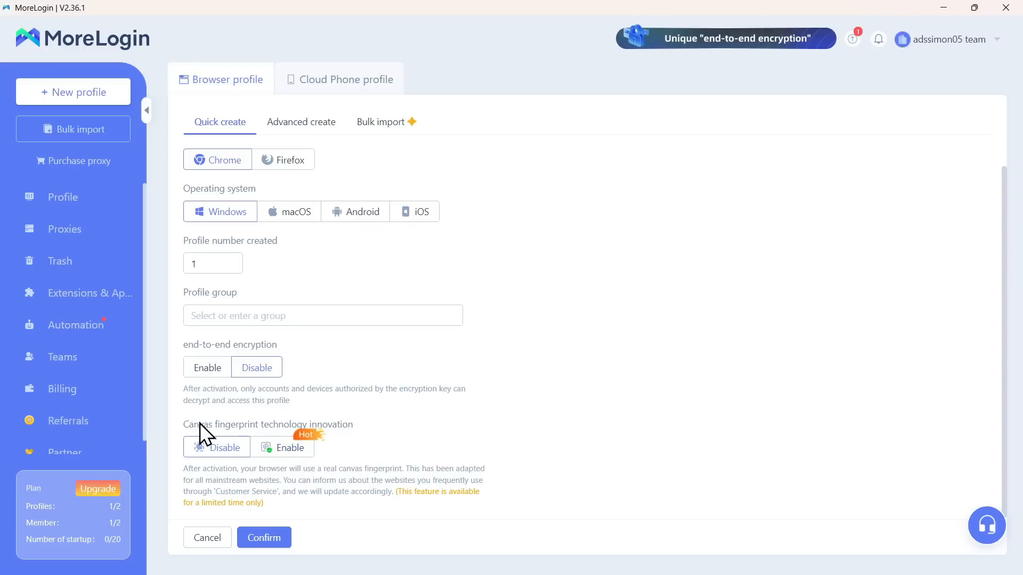
{"action": "left_click", "coordinate": [286, 451]}
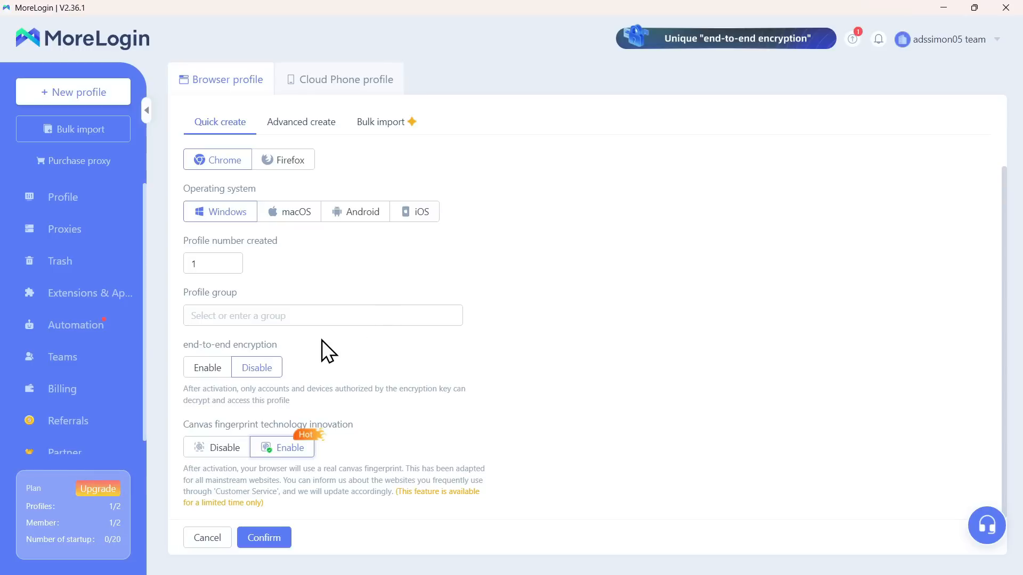
{"action": "left_click", "coordinate": [216, 451]}
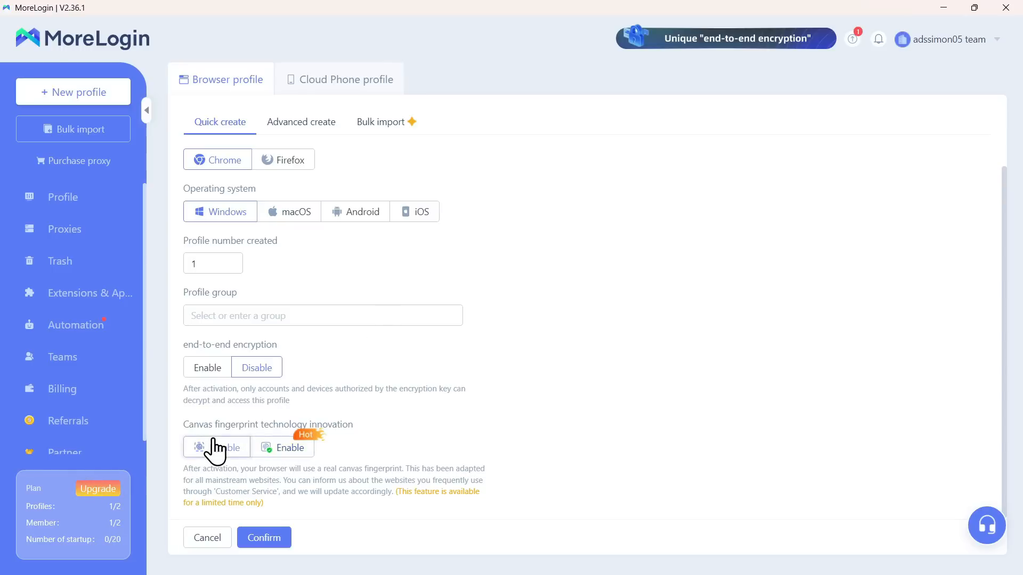
{"action": "left_click", "coordinate": [273, 452]}
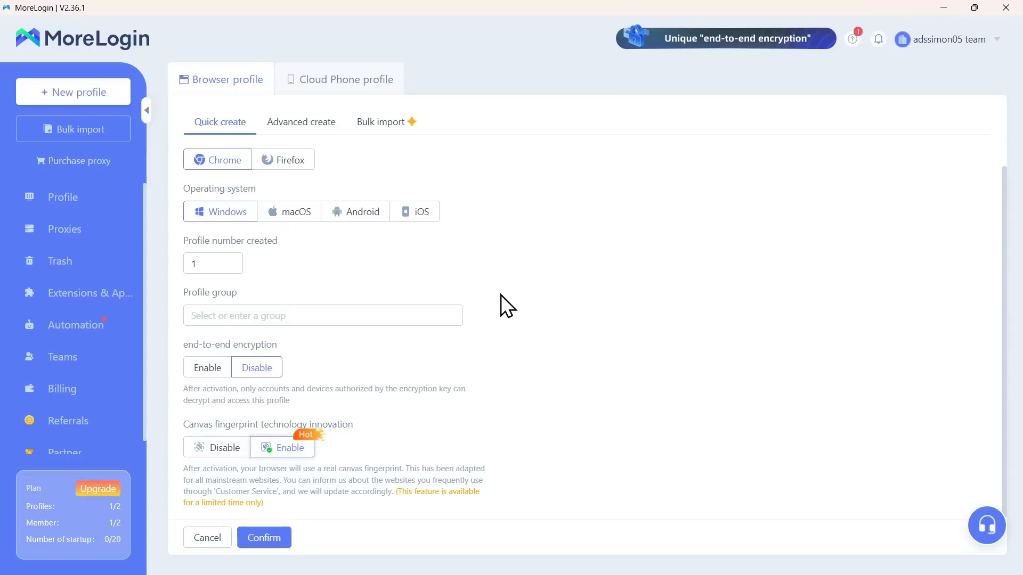
Step: Create the profile and rename P-7 to 69LIFECODE, after briefly trying 'SURVEY USA'
{"action": "left_click", "coordinate": [270, 534]}
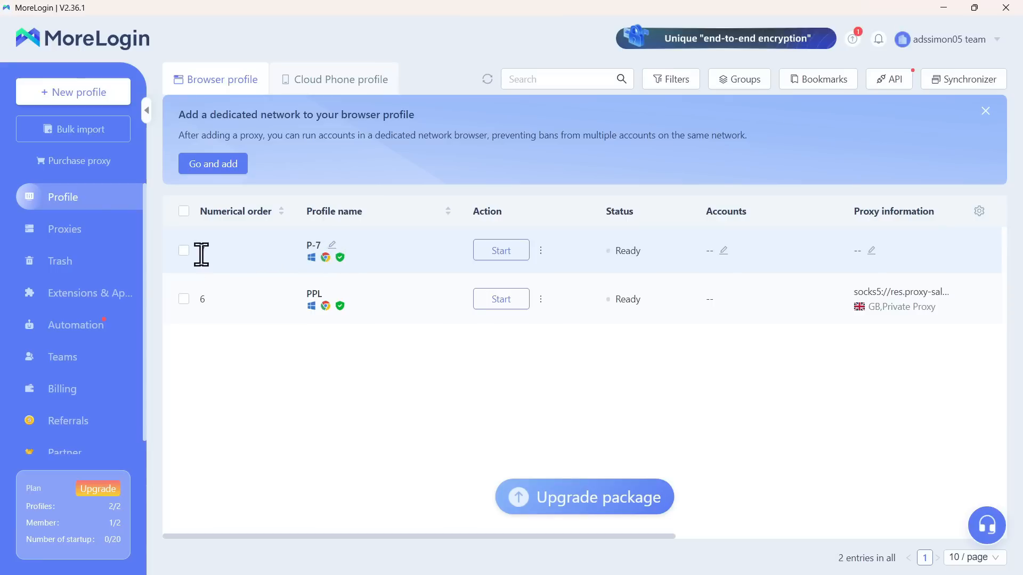
{"action": "left_click", "coordinate": [332, 245]}
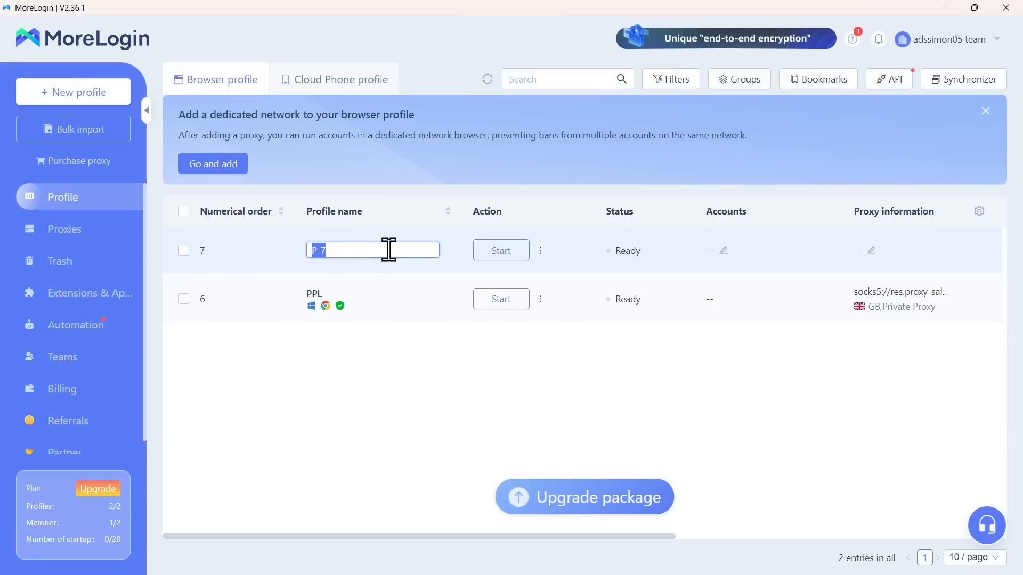
{"action": "type", "text": "69LIFECODE"}
{"action": "key", "text": "ctrl+a"}
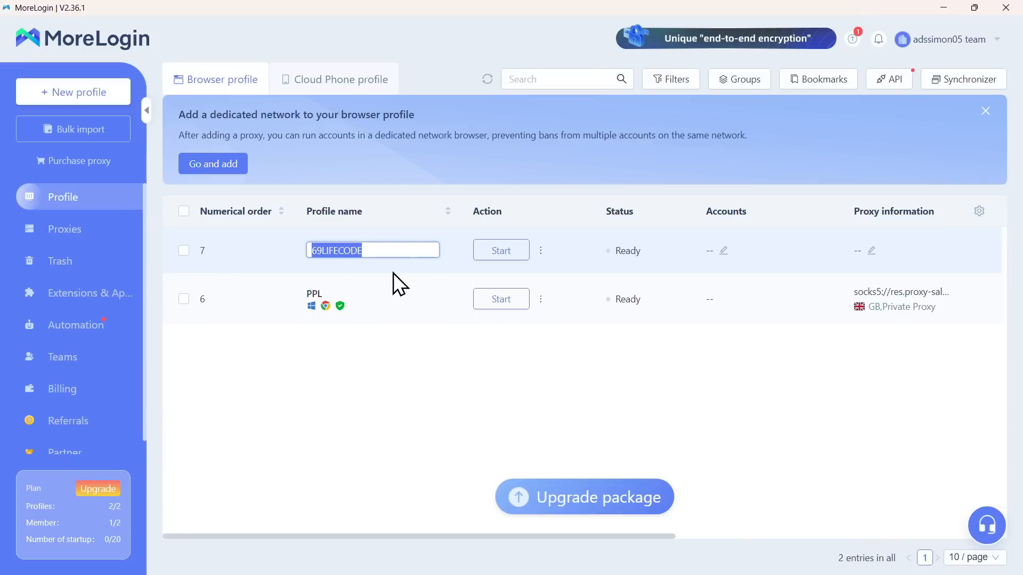
{"action": "type", "text": "SURVE"}
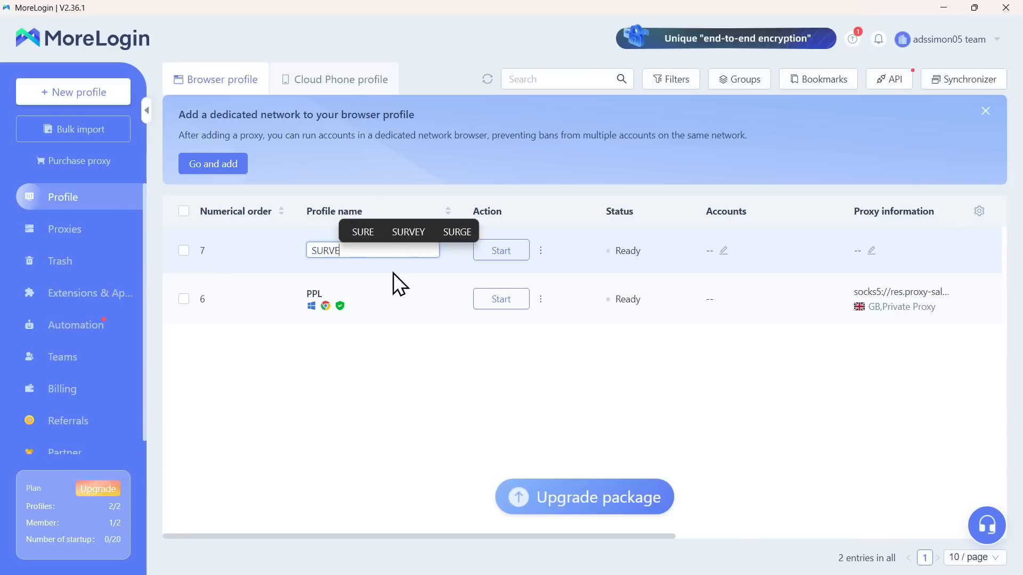
{"action": "type", "text": "Y UK"}
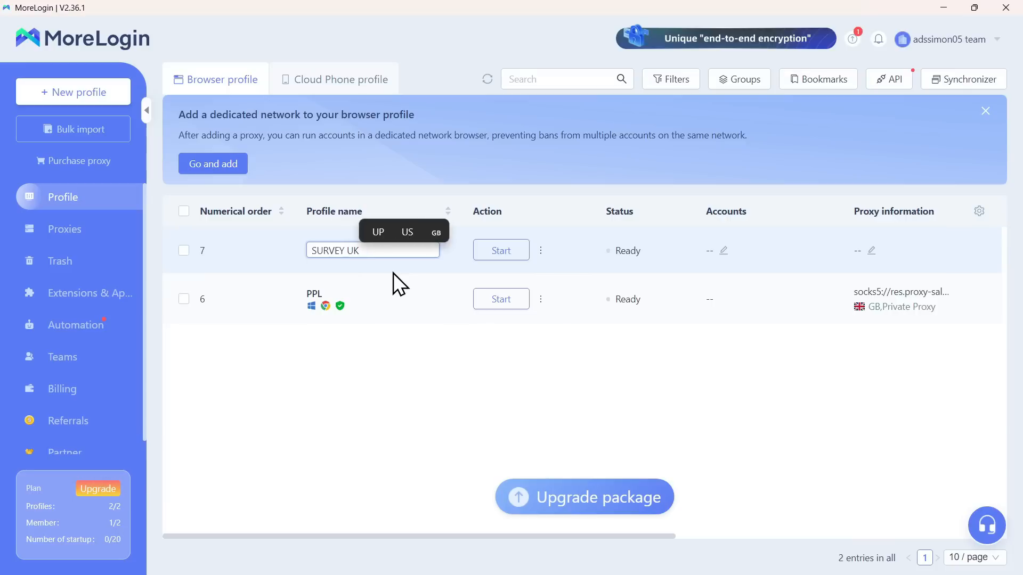
{"action": "key", "text": "BackSpace"}
{"action": "type", "text": "SA"}
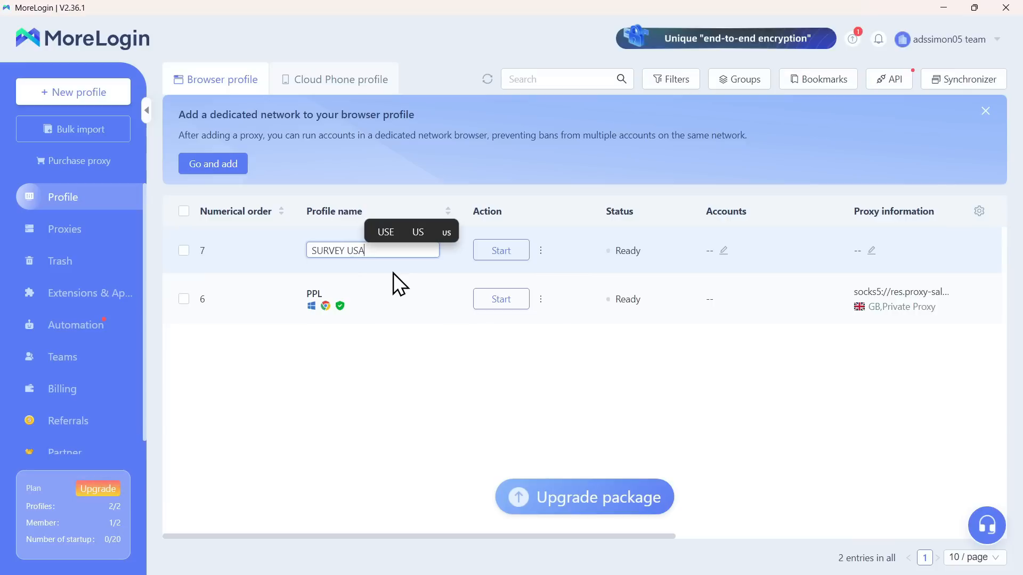
{"action": "triple_click", "coordinate": [383, 257]}
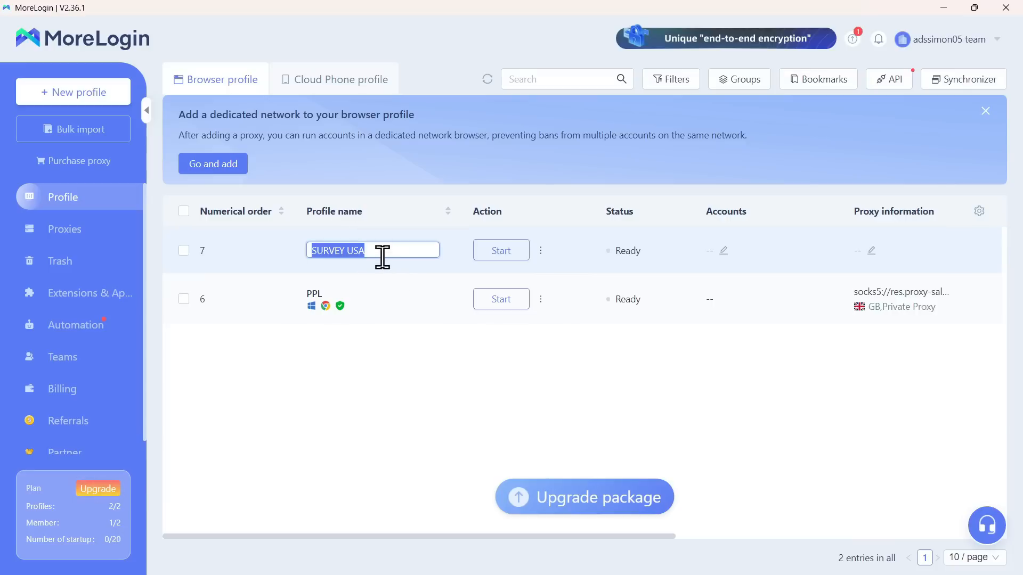
{"action": "type", "text": "69"}
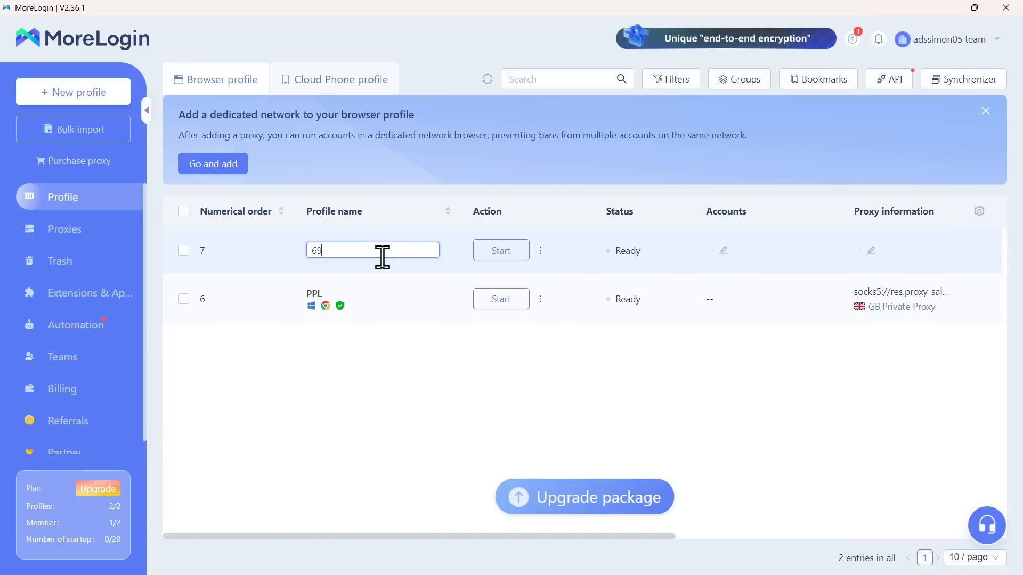
{"action": "type", "text": "LIFECODE"}
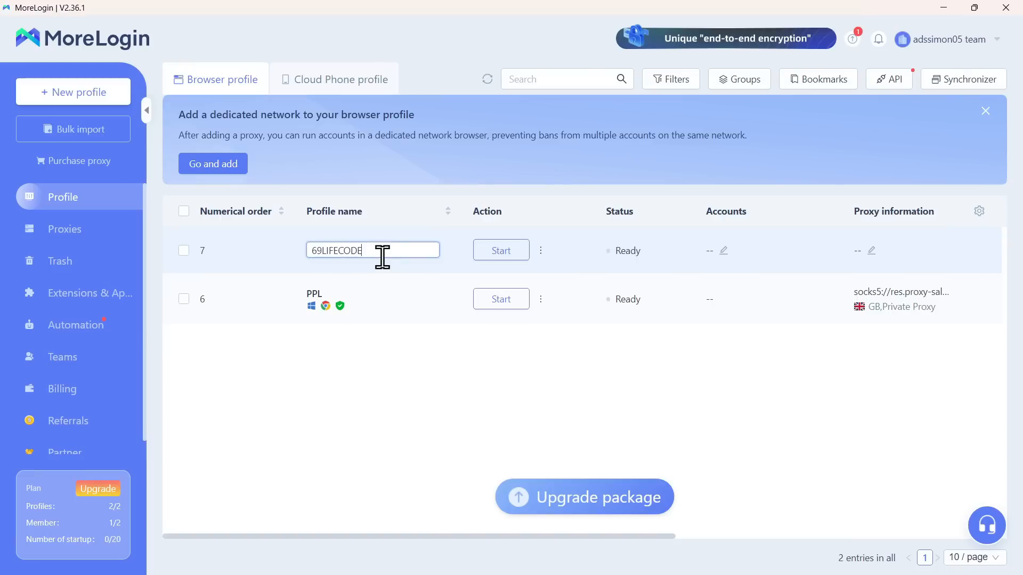
{"action": "left_click", "coordinate": [396, 400]}
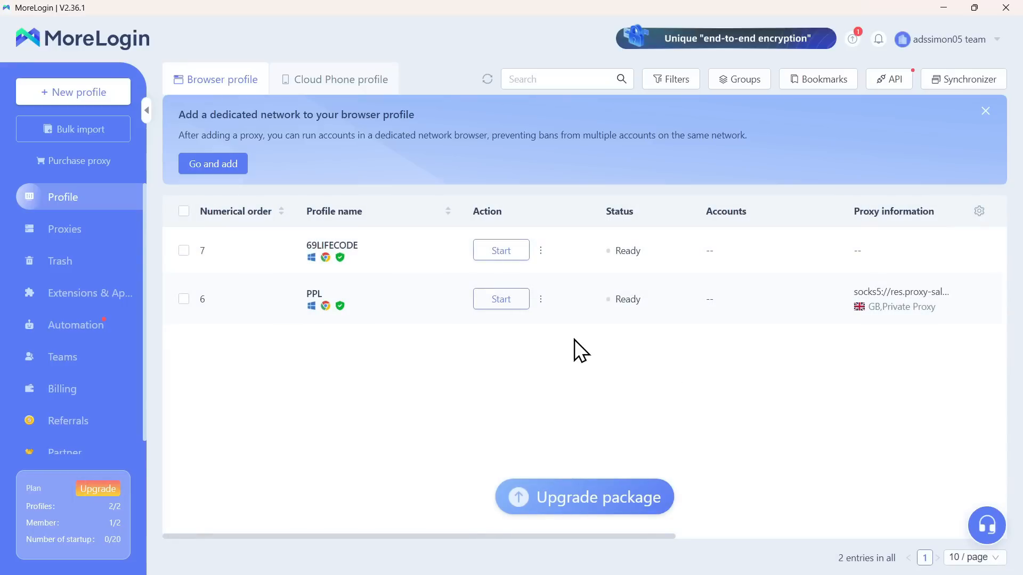
Step: Open the ⋮ action menu in the 69LIFECODE profile row
{"action": "left_click", "coordinate": [503, 251]}
{"action": "left_click", "coordinate": [541, 250]}
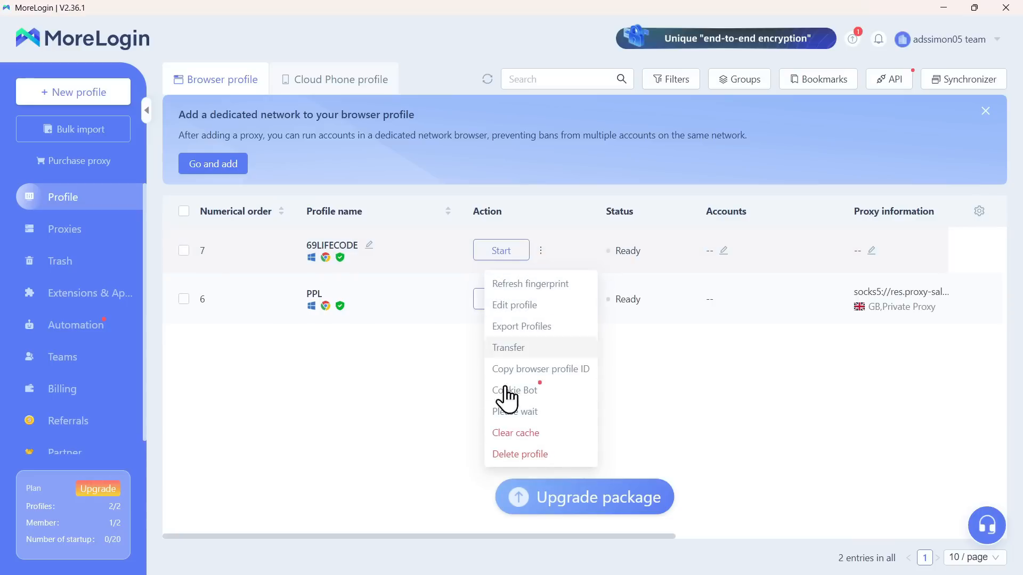
Step: Open the 69LIFECODE profile's Edit profile page from its action menu
{"action": "mouse_move", "coordinate": [542, 253]}
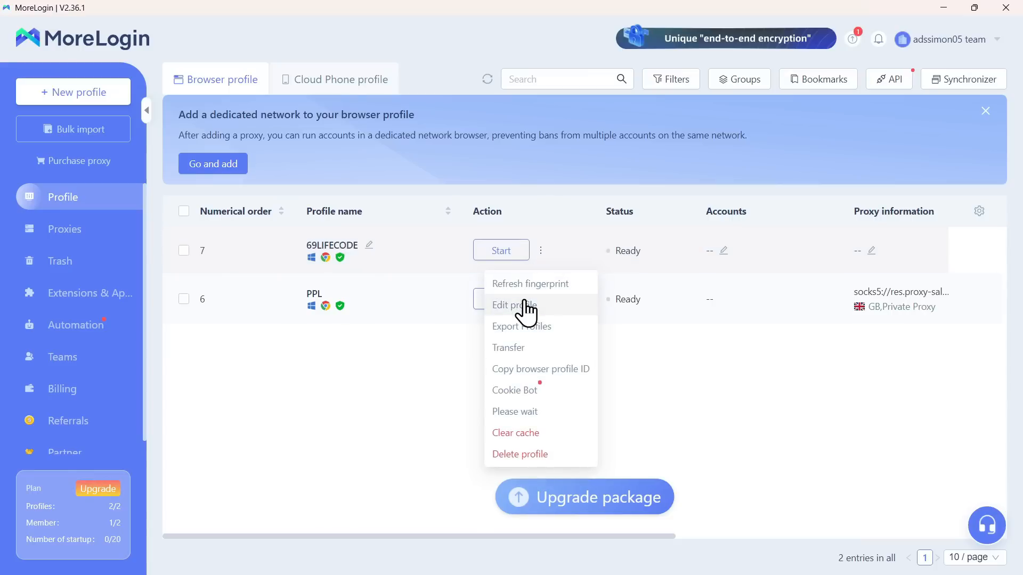
{"action": "double_click", "coordinate": [524, 302]}
{"action": "left_click_drag", "start_coordinate": [379, 359], "coordinate": [543, 250]}
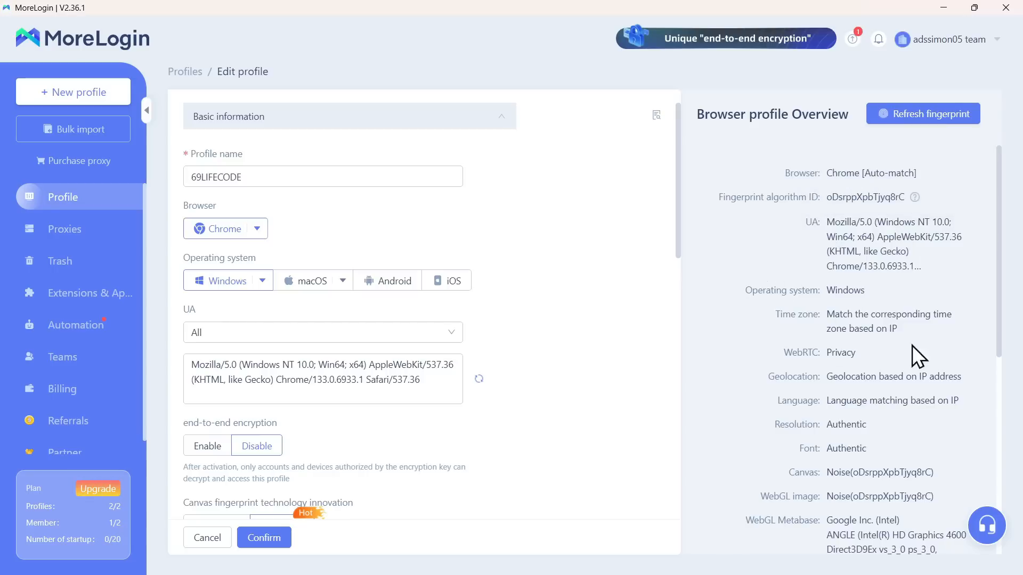
Step: Review the 69LIFECODE fingerprint overview and expand the Proxy type list under Proxies
{"action": "scroll", "coordinate": [840, 341], "scroll_direction": "down", "scroll_amount": 7}
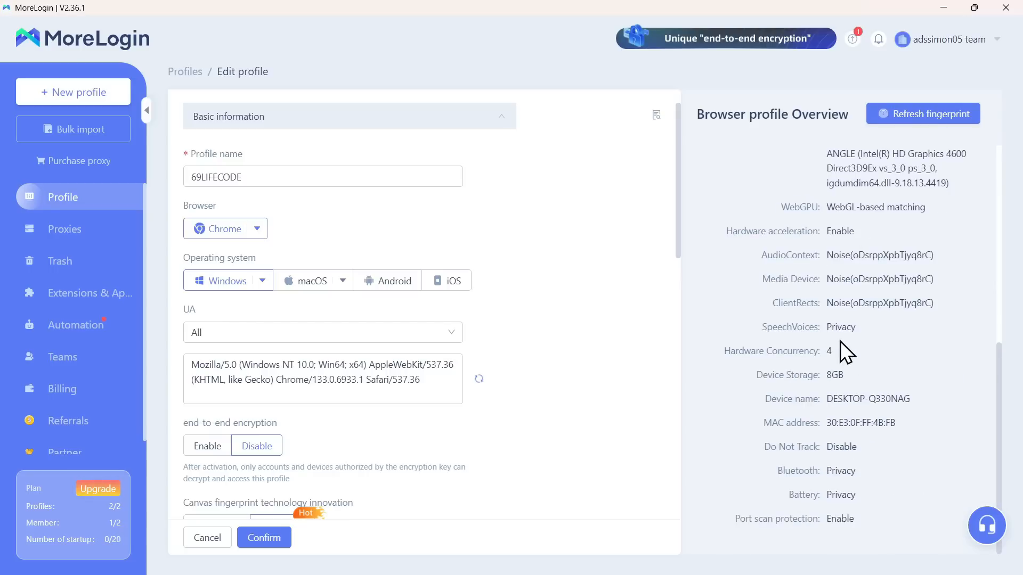
{"action": "scroll", "coordinate": [840, 341], "scroll_direction": "up", "scroll_amount": 7}
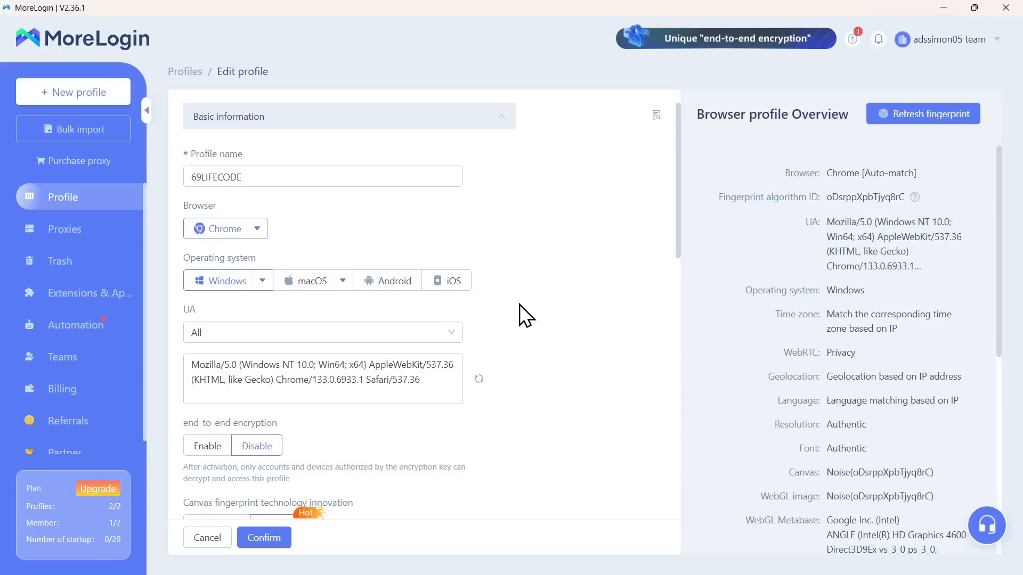
{"action": "scroll", "coordinate": [519, 305], "scroll_direction": "down", "scroll_amount": 10}
{"action": "scroll", "coordinate": [519, 305], "scroll_direction": "up", "scroll_amount": 6}
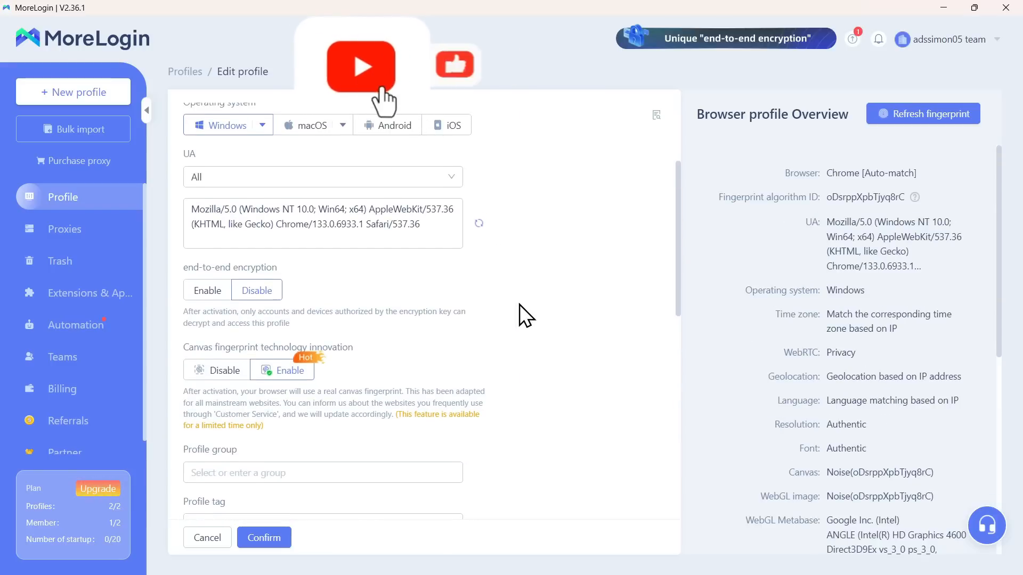
{"action": "scroll", "coordinate": [519, 305], "scroll_direction": "down", "scroll_amount": 5}
{"action": "scroll", "coordinate": [520, 304], "scroll_direction": "down", "scroll_amount": 3}
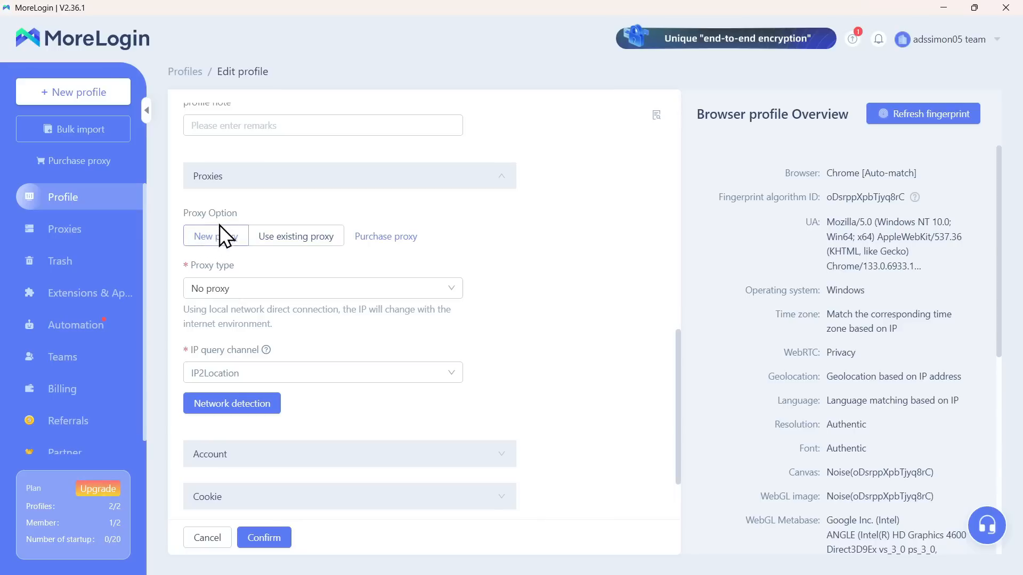
{"action": "left_click", "coordinate": [255, 291]}
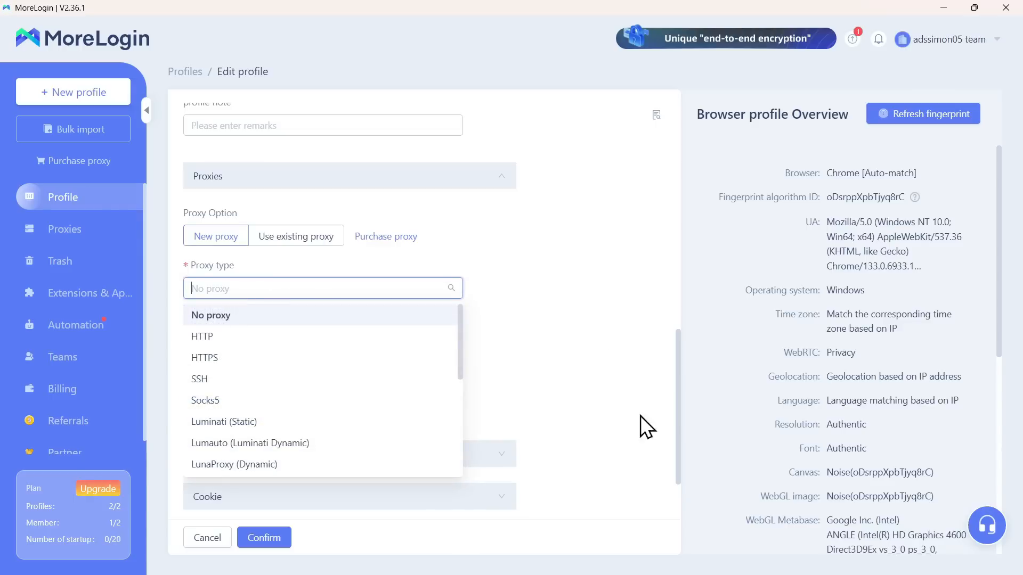
Step: Switch to Chrome's Proxysale Resident orders tab, showing 7.3 GB used
{"action": "mouse_move", "coordinate": [633, 574]}
{"action": "left_click", "coordinate": [574, 560]}
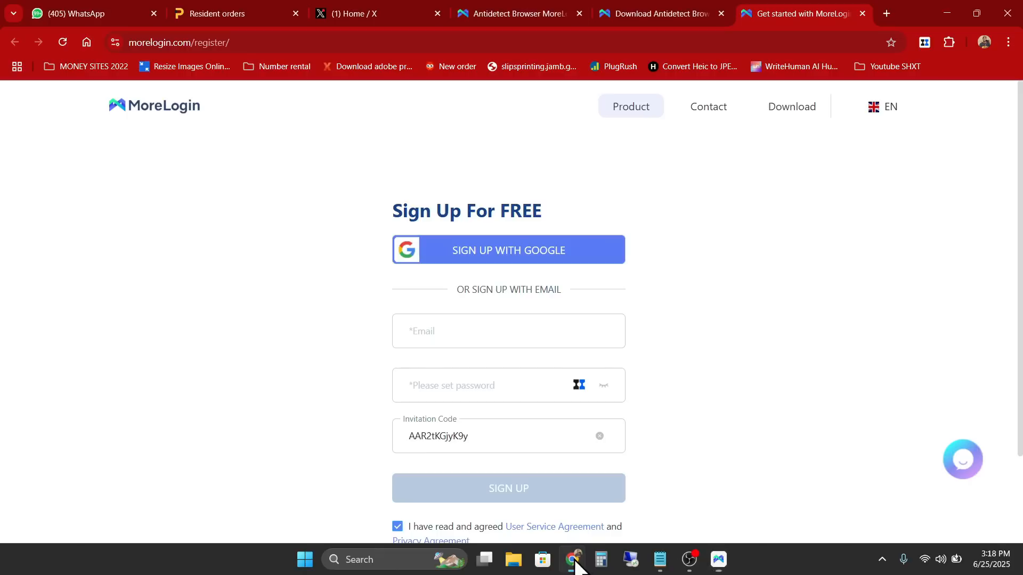
{"action": "left_click", "coordinate": [228, 14]}
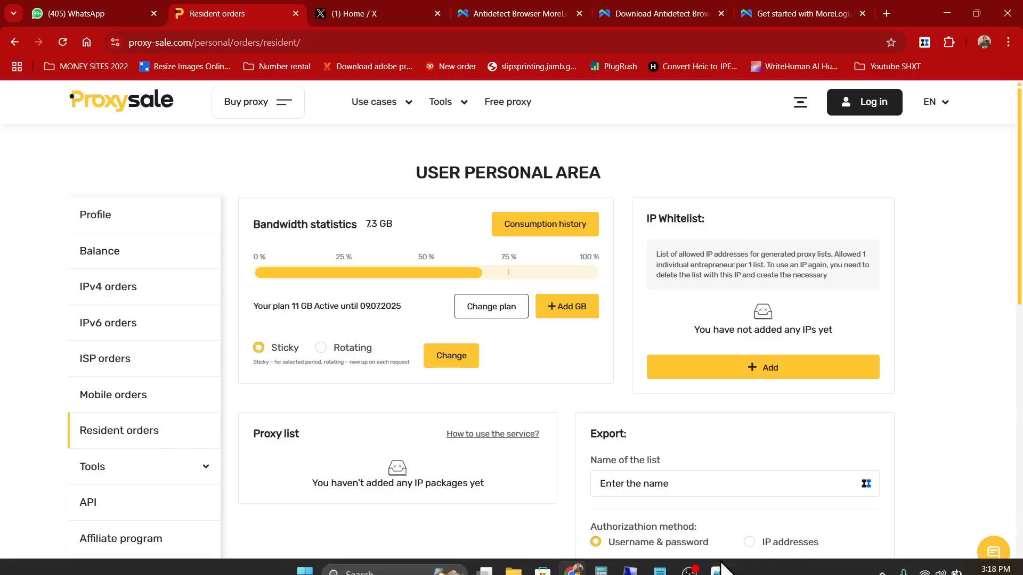
Step: Set the new proxy type to Socks5 with IP2Location as the IP query channel
{"action": "left_click", "coordinate": [719, 560]}
{"action": "left_click", "coordinate": [283, 283]}
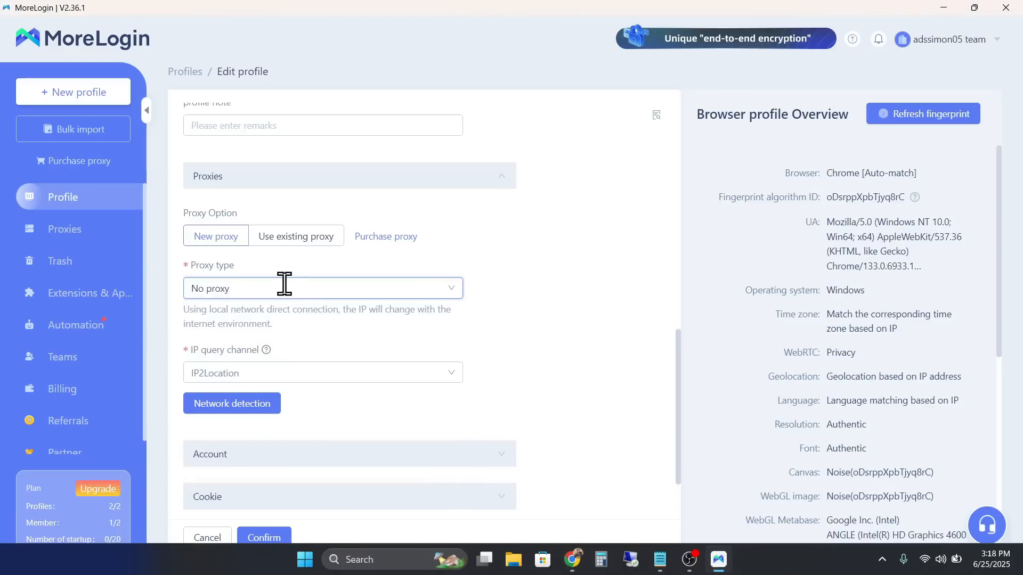
{"action": "left_click", "coordinate": [228, 289]}
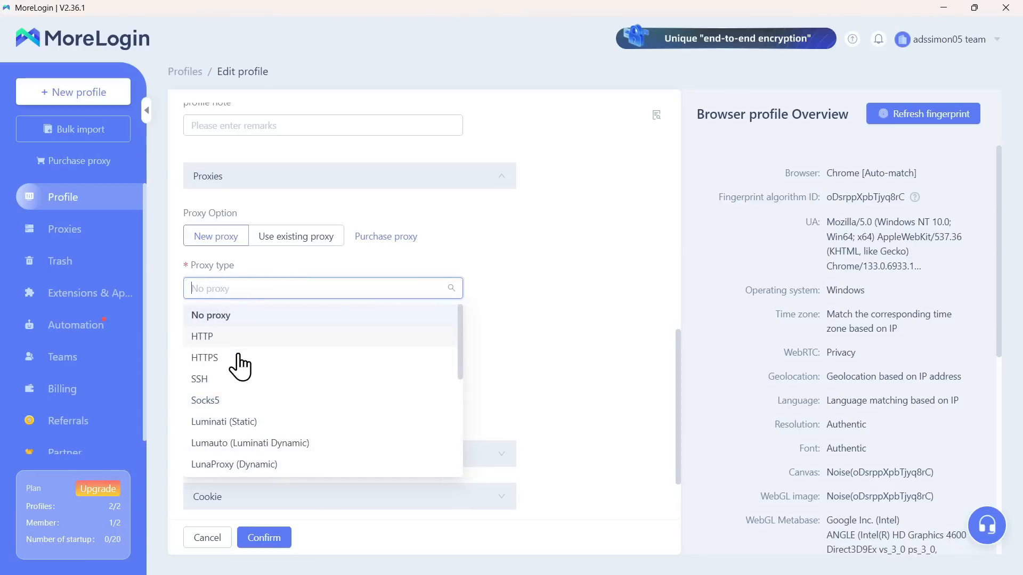
{"action": "left_click", "coordinate": [238, 402]}
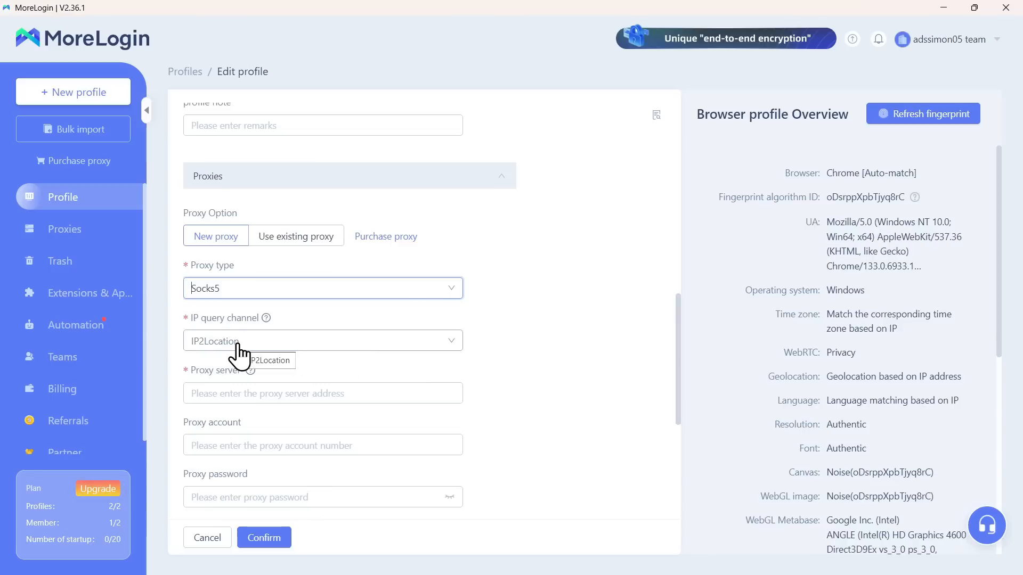
{"action": "scroll", "coordinate": [540, 344], "scroll_direction": "down", "scroll_amount": 1}
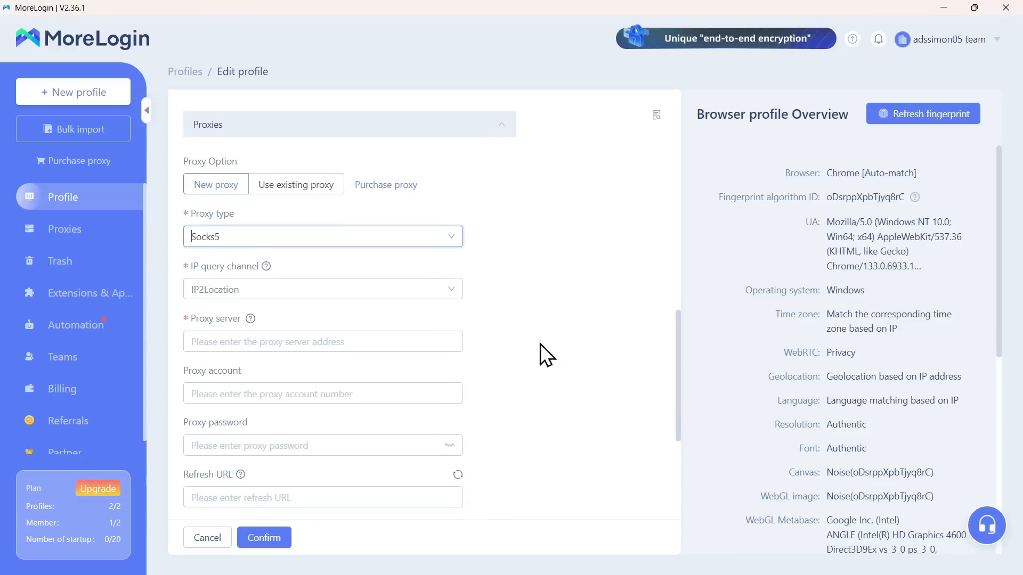
{"action": "left_click", "coordinate": [321, 299]}
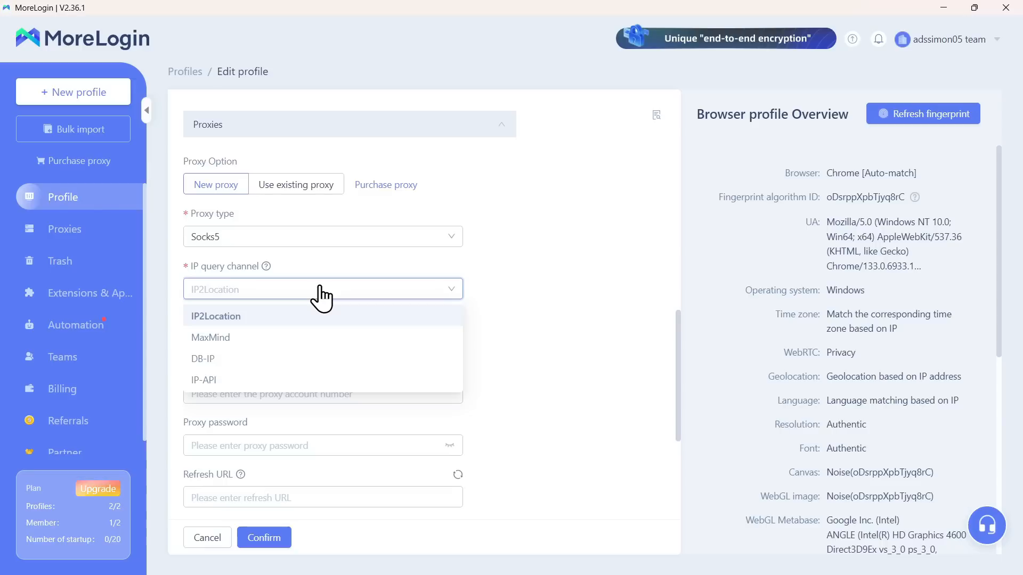
{"action": "left_click", "coordinate": [291, 298]}
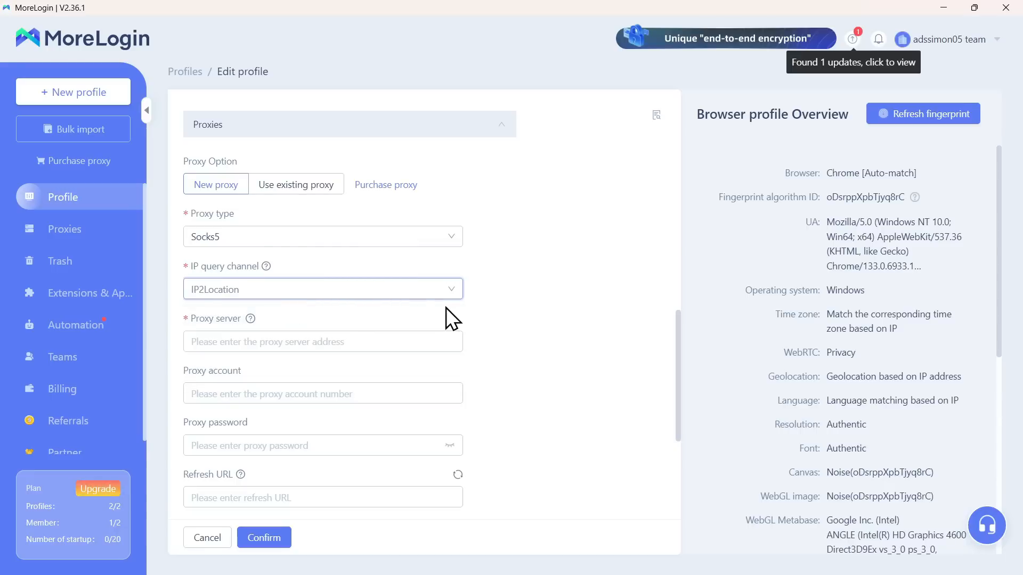
{"action": "left_click", "coordinate": [256, 343]}
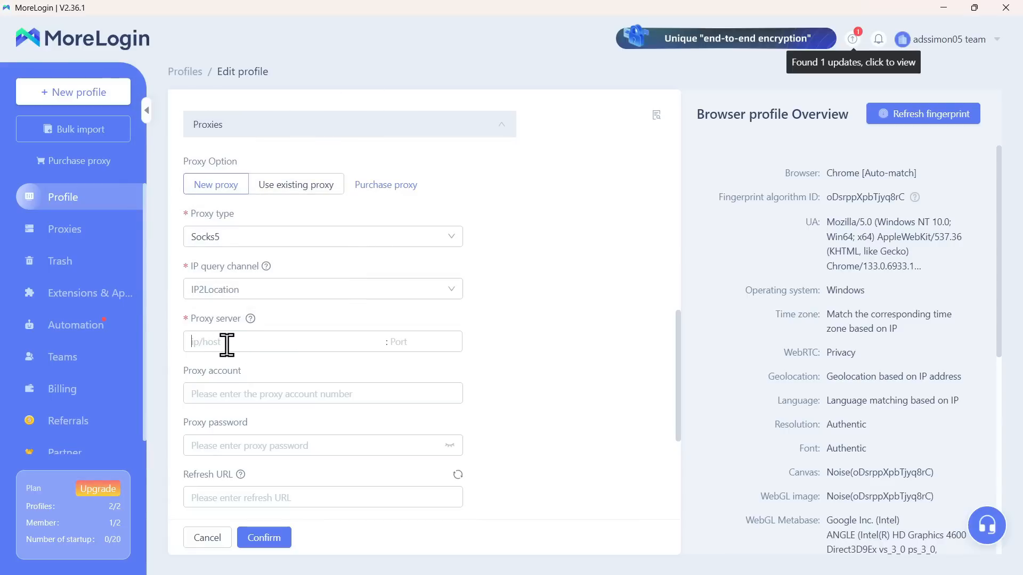
Step: Copy the host res.proxy-sale.com from the Notepad proxy file into MoreLogin's proxy server field
{"action": "mouse_move", "coordinate": [714, 574]}
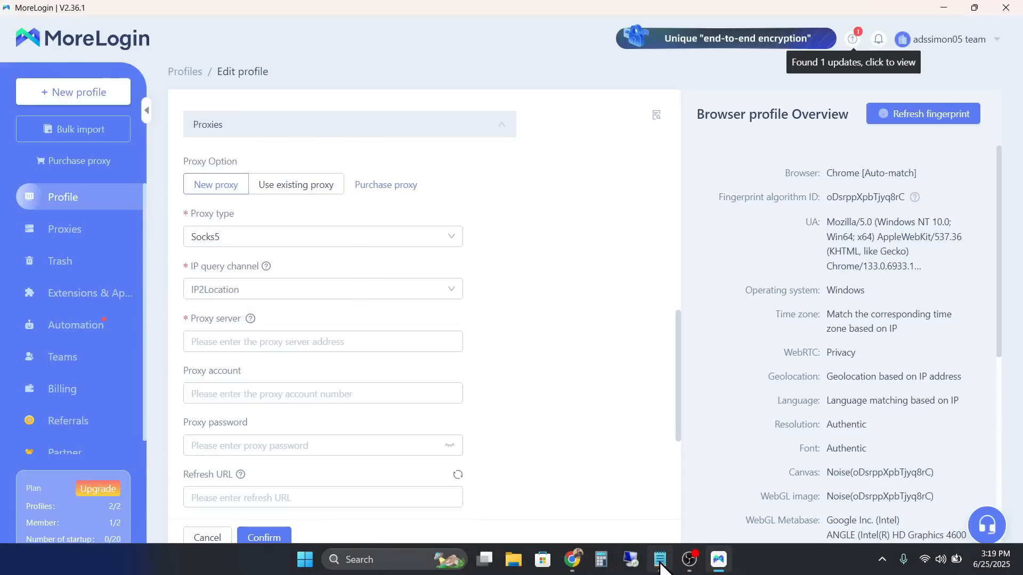
{"action": "left_click", "coordinate": [660, 560]}
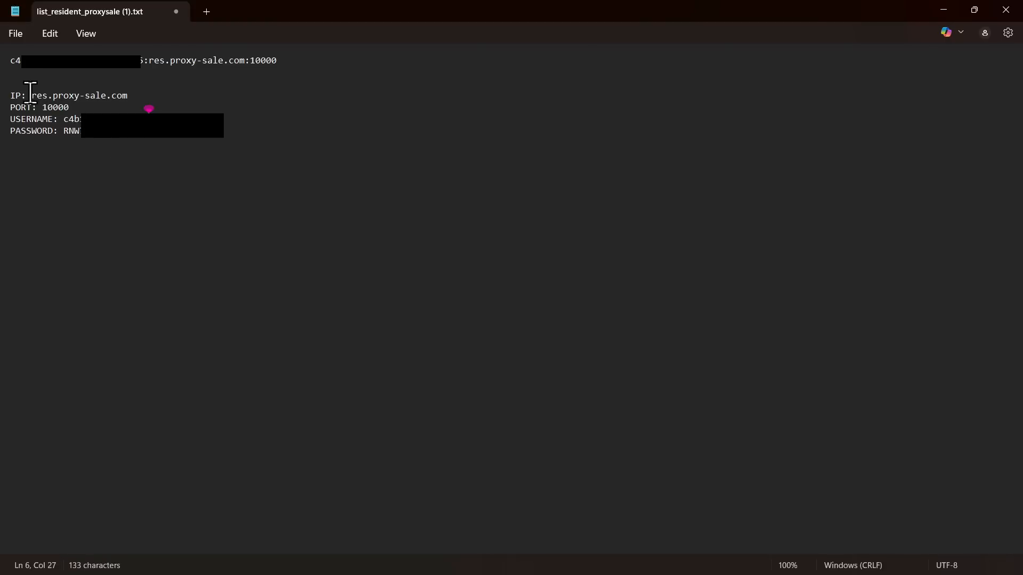
{"action": "left_click_drag", "start_coordinate": [31, 92], "coordinate": [128, 95]}
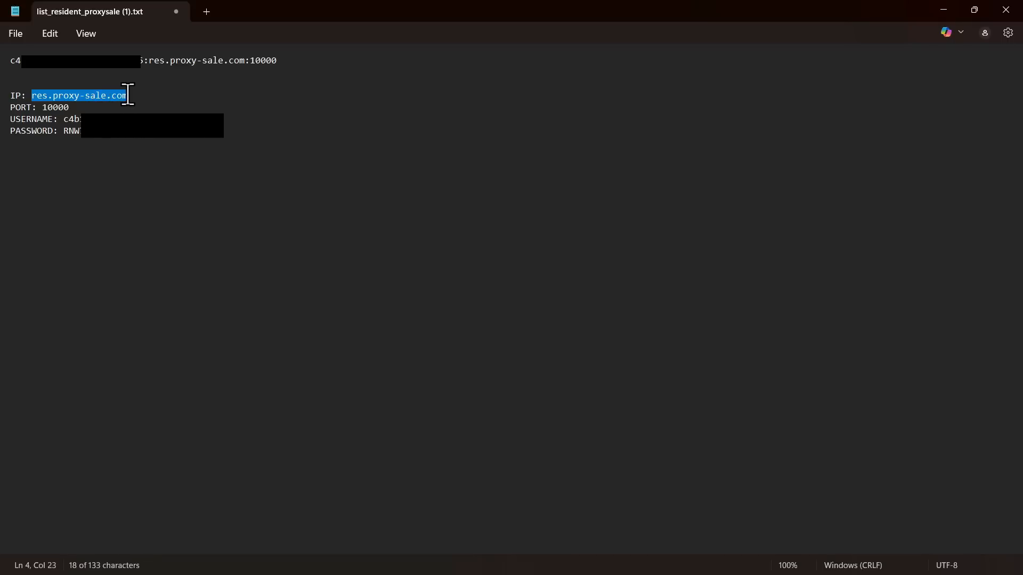
{"action": "right_click", "coordinate": [106, 94]}
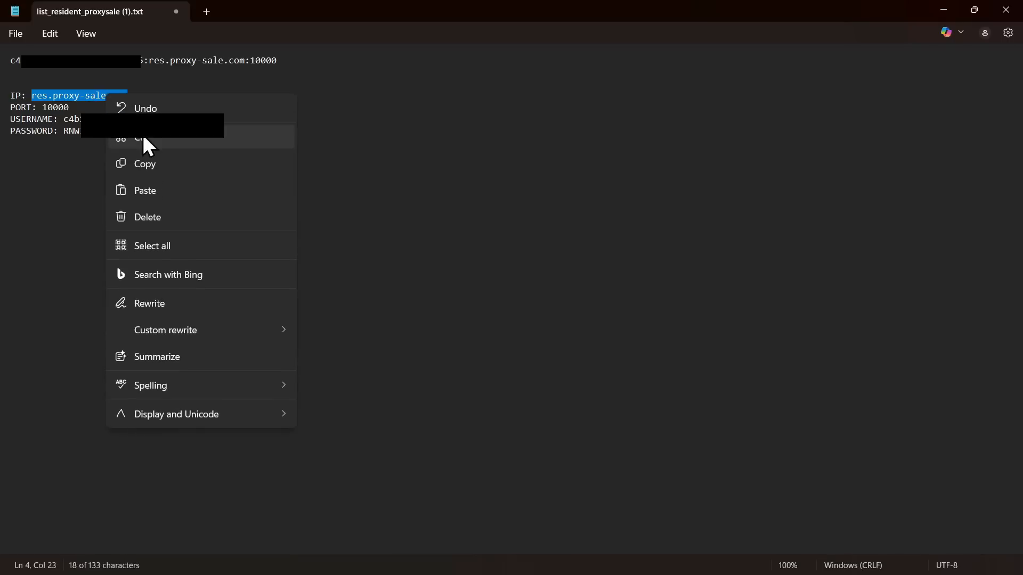
{"action": "left_click", "coordinate": [152, 162]}
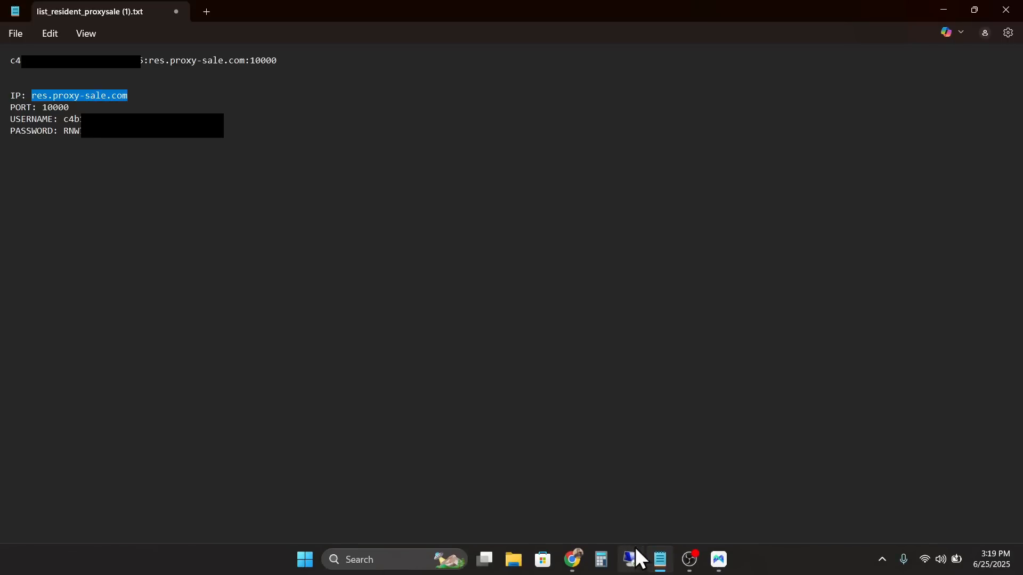
{"action": "left_click", "coordinate": [719, 560]}
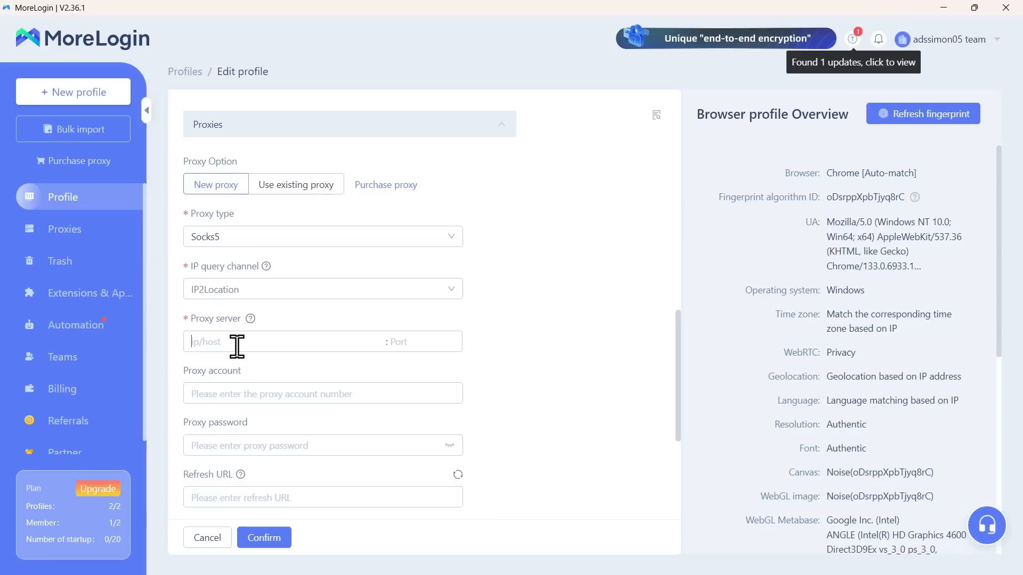
{"action": "key", "text": "ctrl+v"}
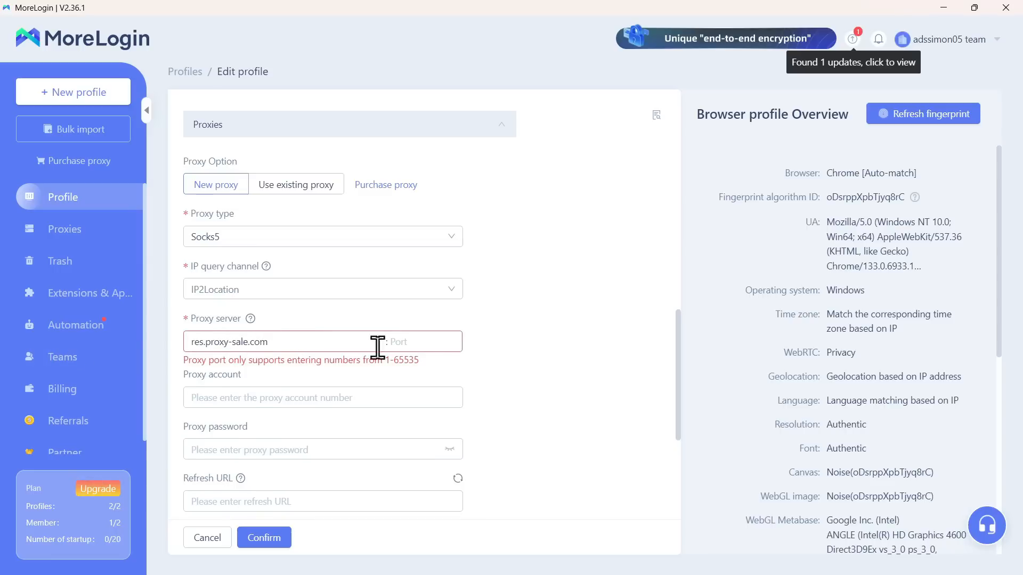
Step: Copy port 10000 from the Notepad proxy file into MoreLogin's proxy port field
{"action": "mouse_move", "coordinate": [675, 573]}
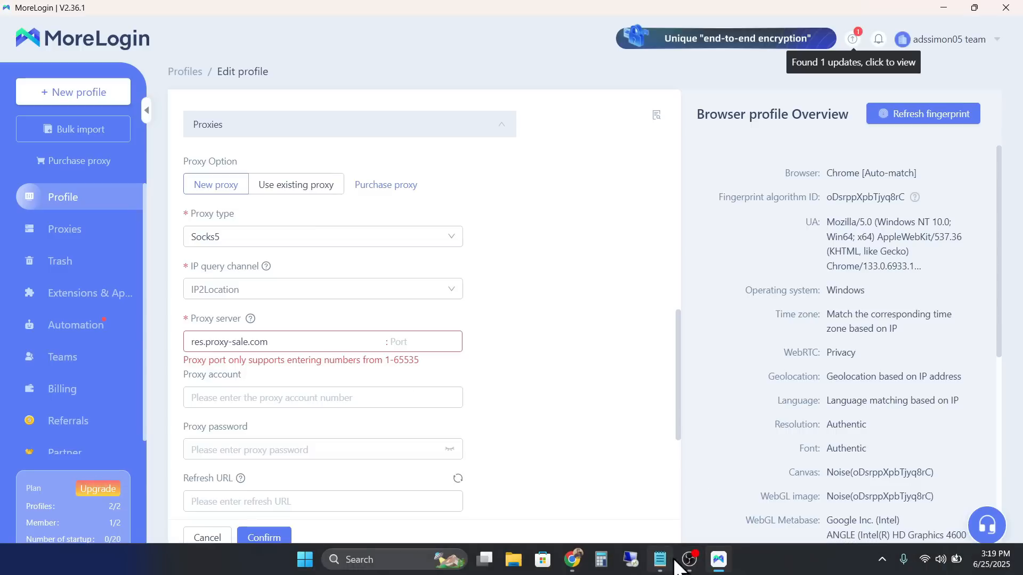
{"action": "left_click", "coordinate": [659, 559]}
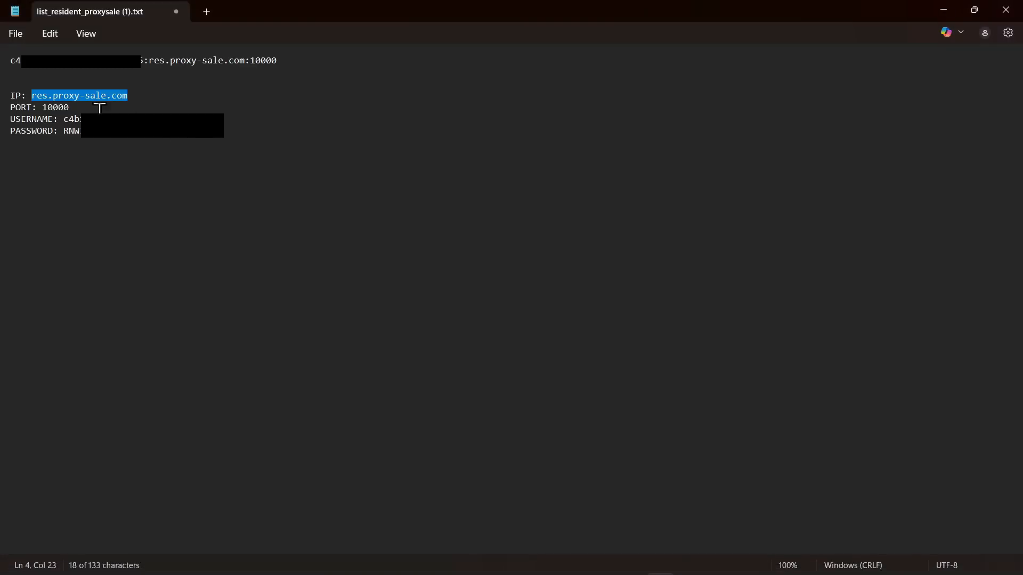
{"action": "double_click", "coordinate": [61, 108]}
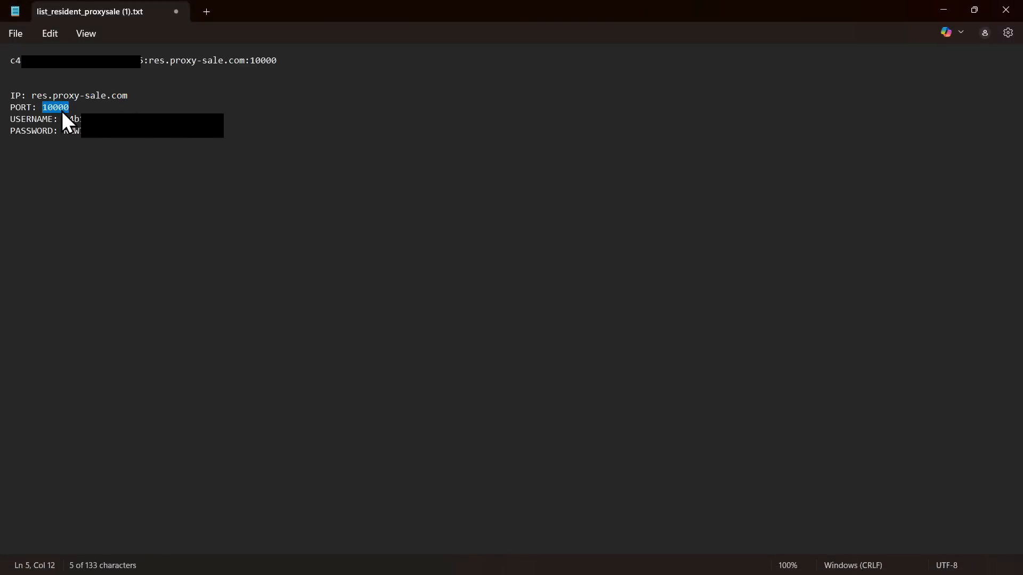
{"action": "left_click", "coordinate": [718, 559]}
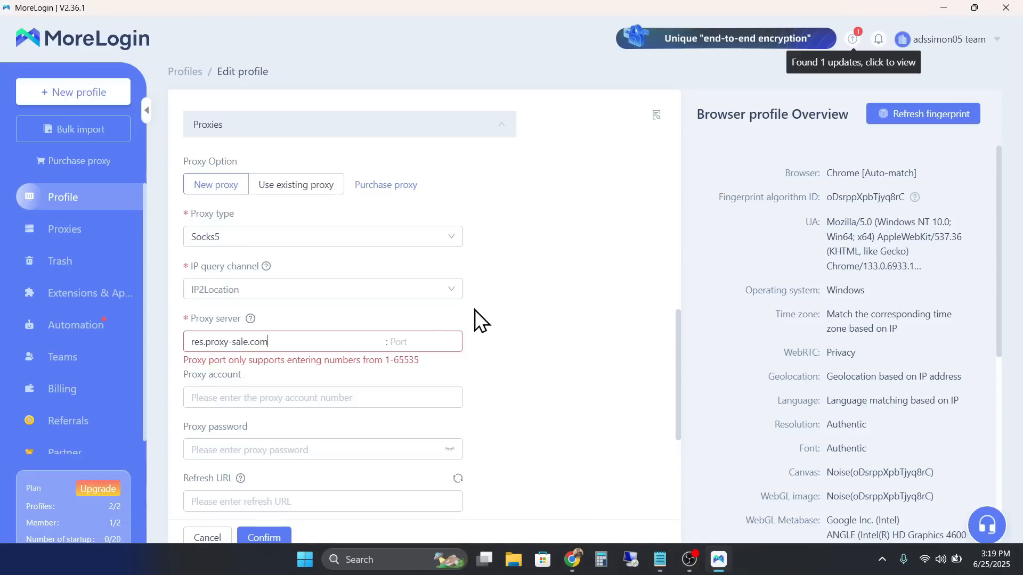
{"action": "left_click", "coordinate": [428, 345]}
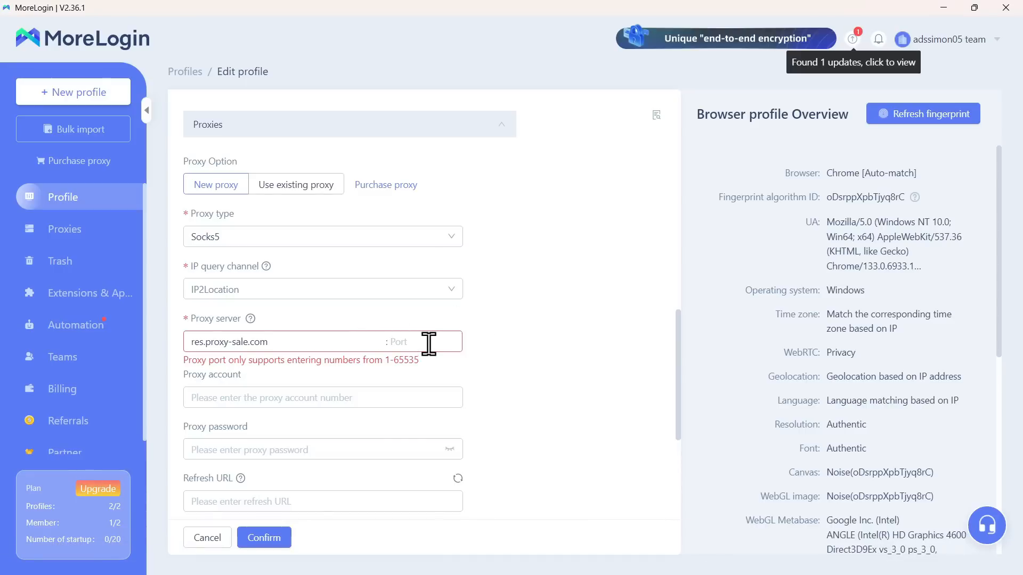
{"action": "key", "text": "ctrl+v"}
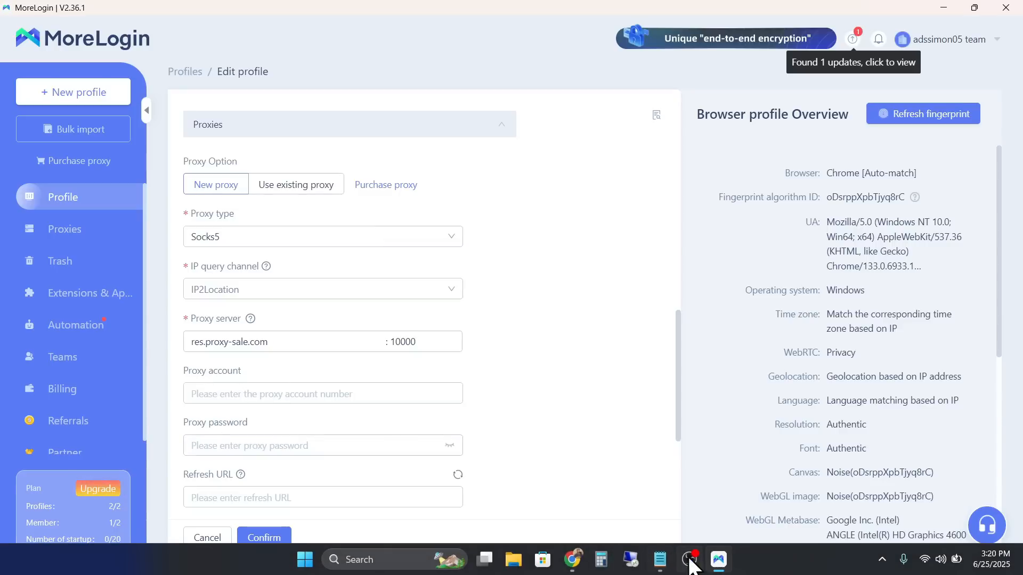
Step: Copy the proxy username from the Notepad file into MoreLogin's Proxy account field
{"action": "left_click", "coordinate": [660, 560]}
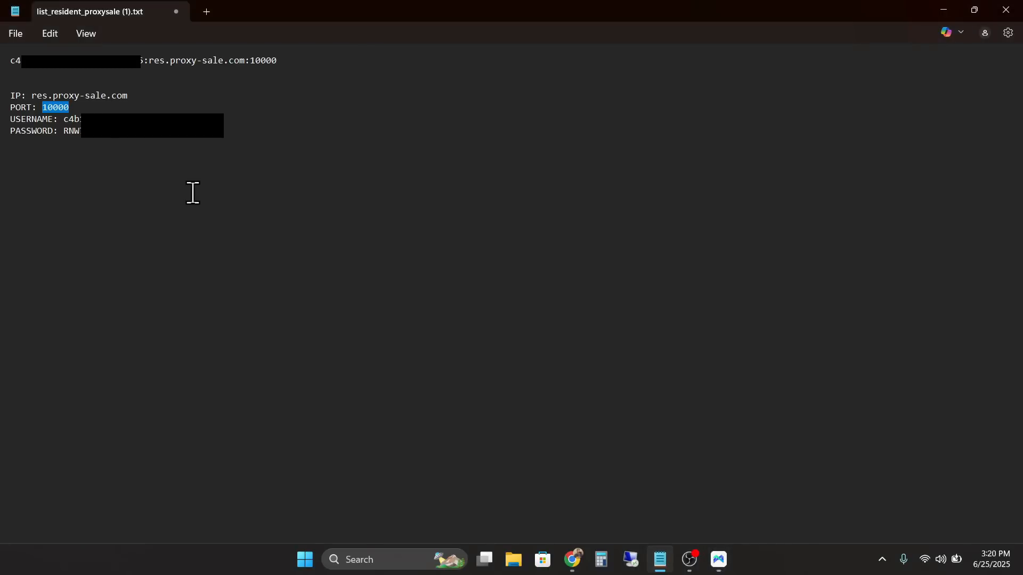
{"action": "double_click", "coordinate": [123, 119]}
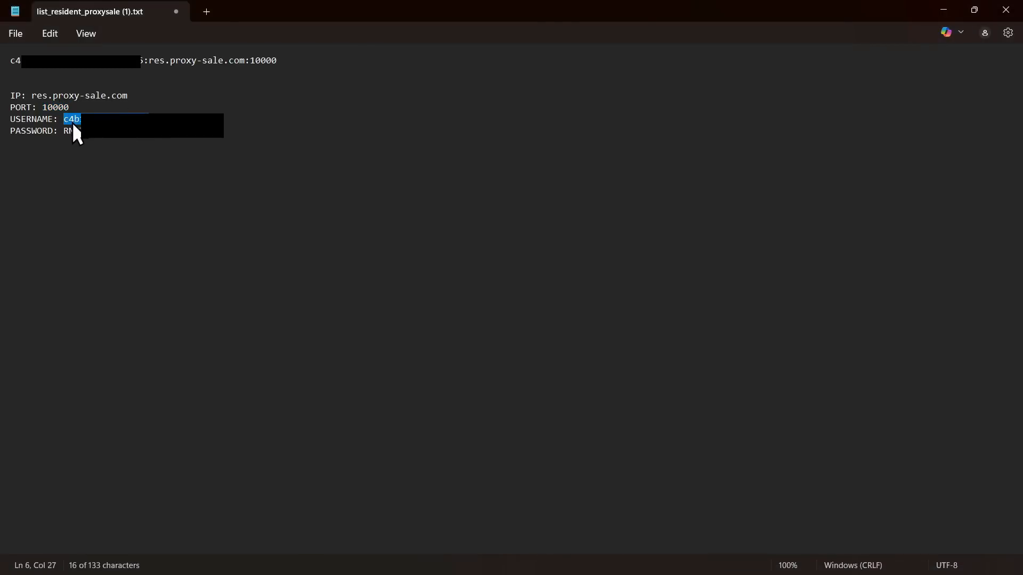
{"action": "right_click", "coordinate": [116, 134]}
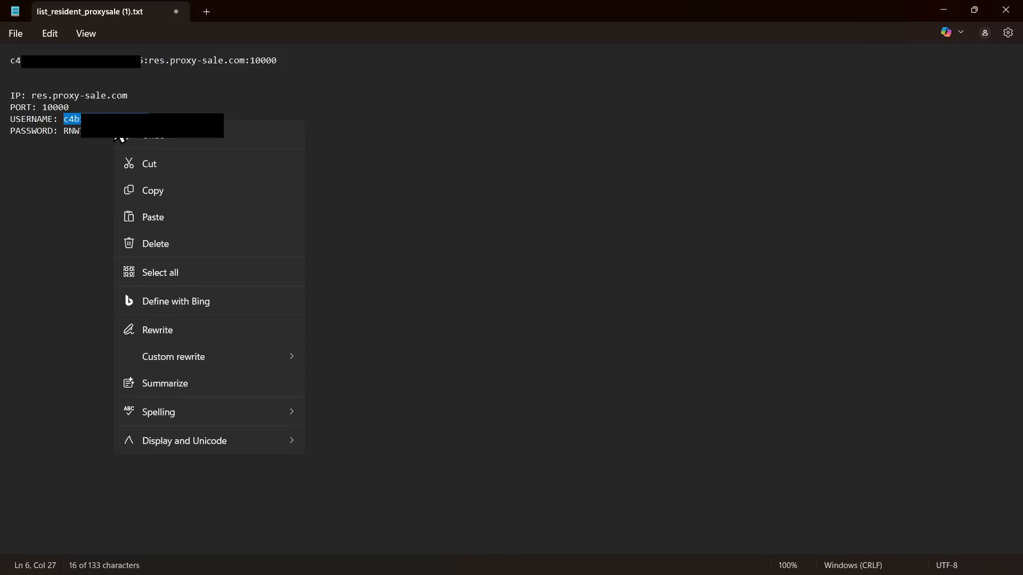
{"action": "left_click", "coordinate": [171, 191]}
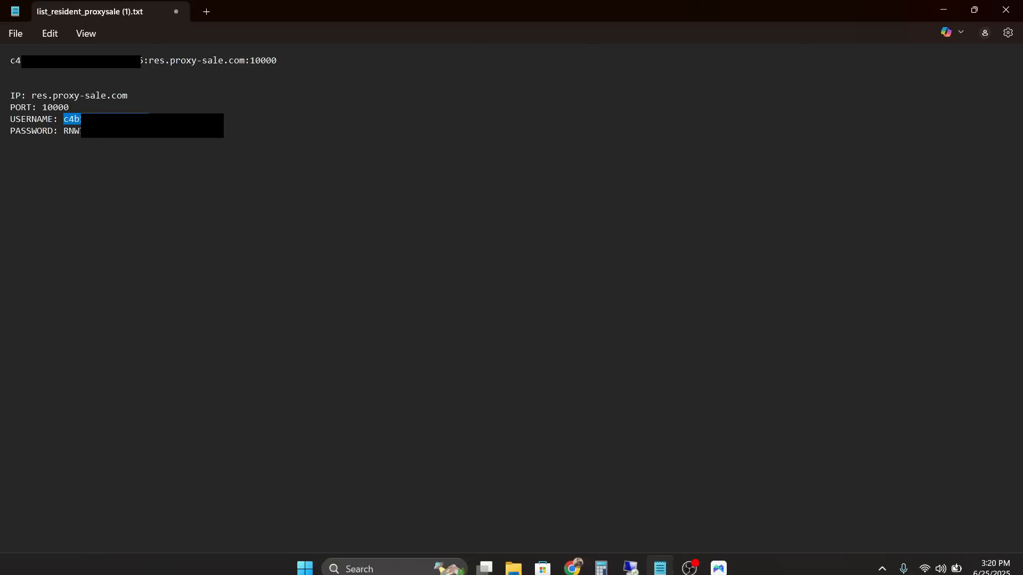
{"action": "left_click", "coordinate": [720, 562]}
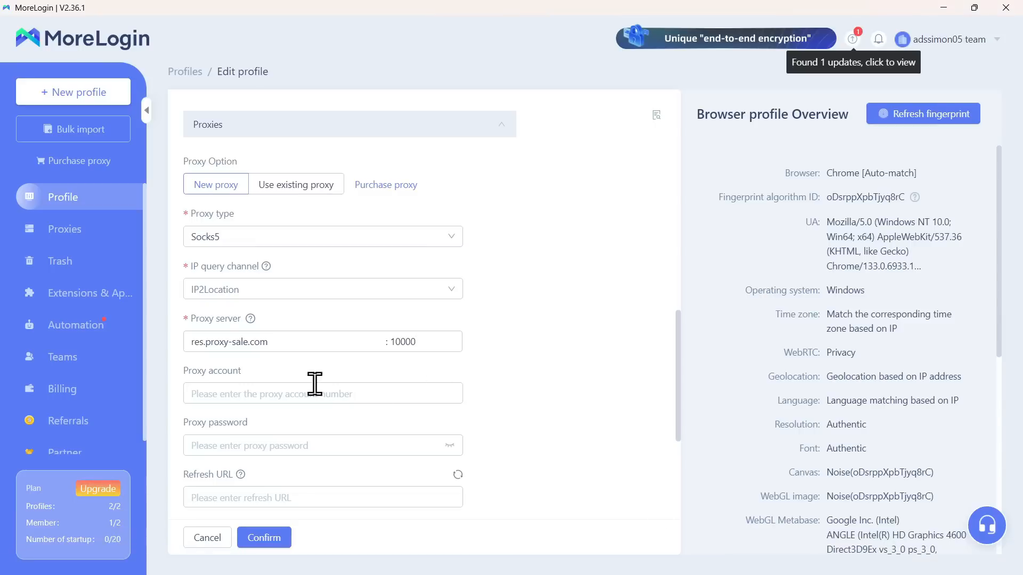
{"action": "left_click", "coordinate": [296, 391]}
{"action": "key", "text": "ctrl+v"}
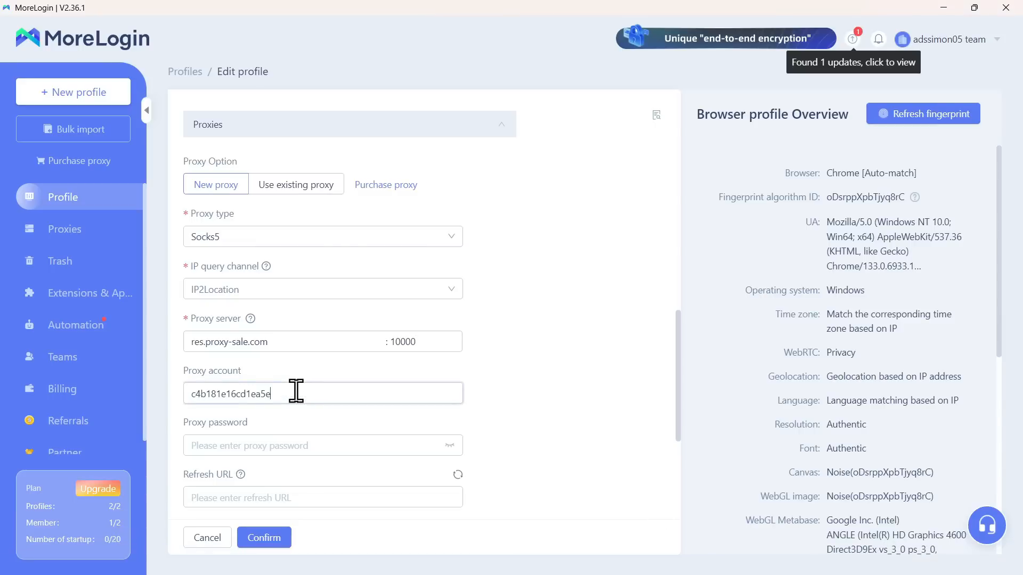
{"action": "left_click", "coordinate": [594, 405]}
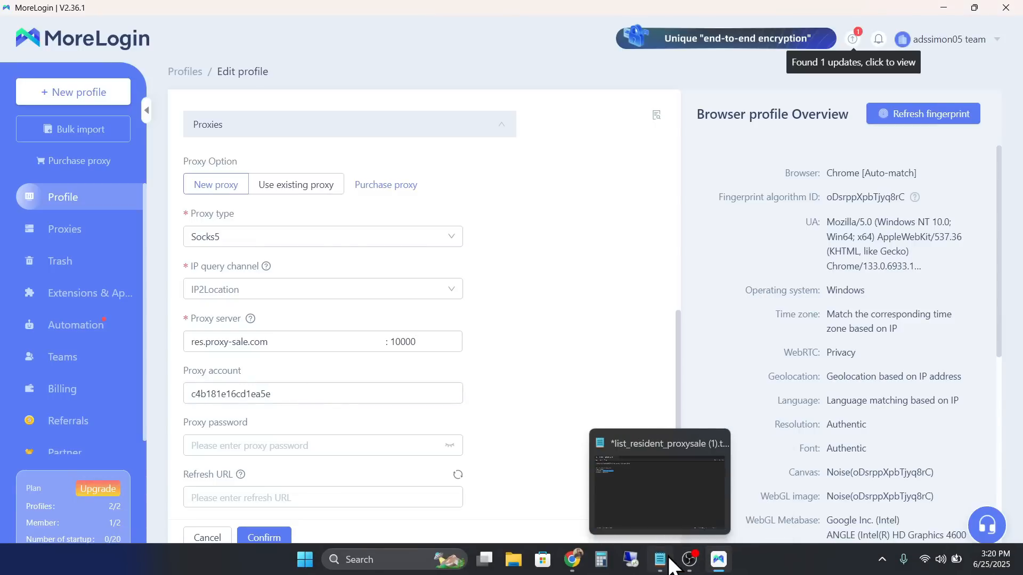
Step: Paste the proxy password from the Notepad file into the Proxy password field
{"action": "left_click", "coordinate": [661, 560]}
{"action": "double_click", "coordinate": [90, 133]}
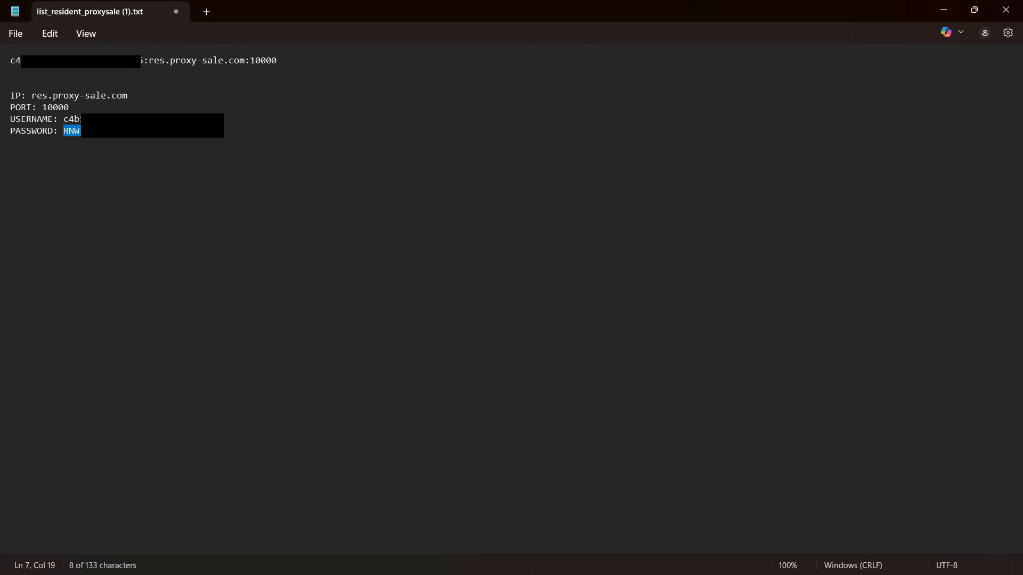
{"action": "left_click", "coordinate": [717, 558]}
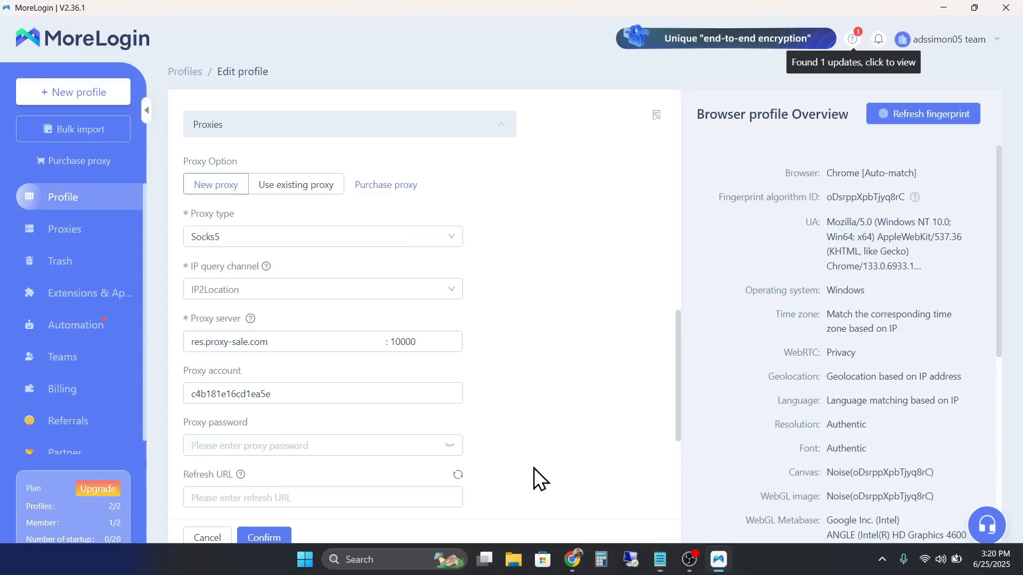
{"action": "left_click", "coordinate": [271, 447]}
{"action": "key", "text": "ctrl+v"}
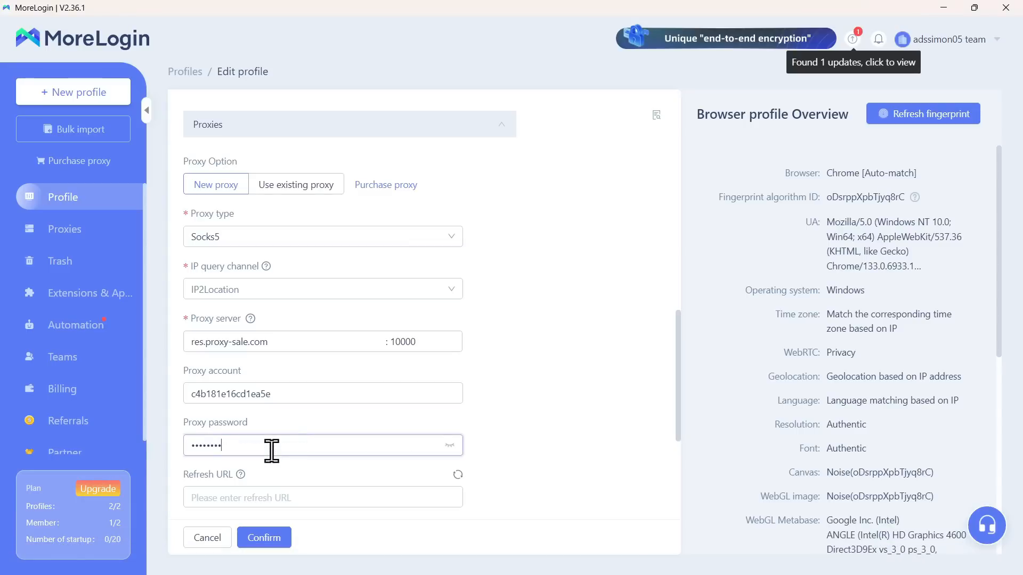
{"action": "left_click", "coordinate": [560, 441]}
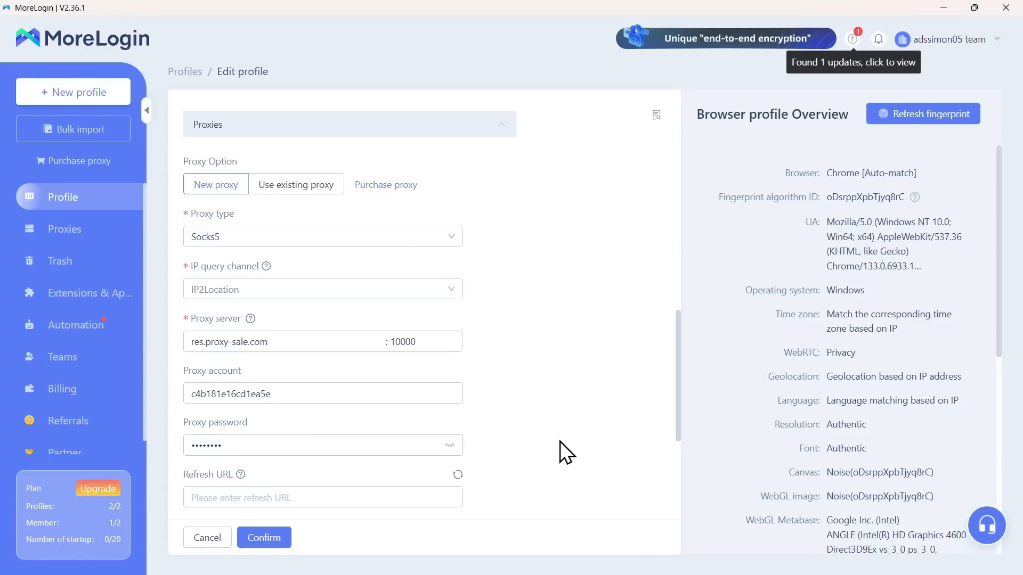
Step: Set the IP-address-change response to Warning and run proxy detection, which fails
{"action": "scroll", "coordinate": [560, 442], "scroll_direction": "down", "scroll_amount": 5}
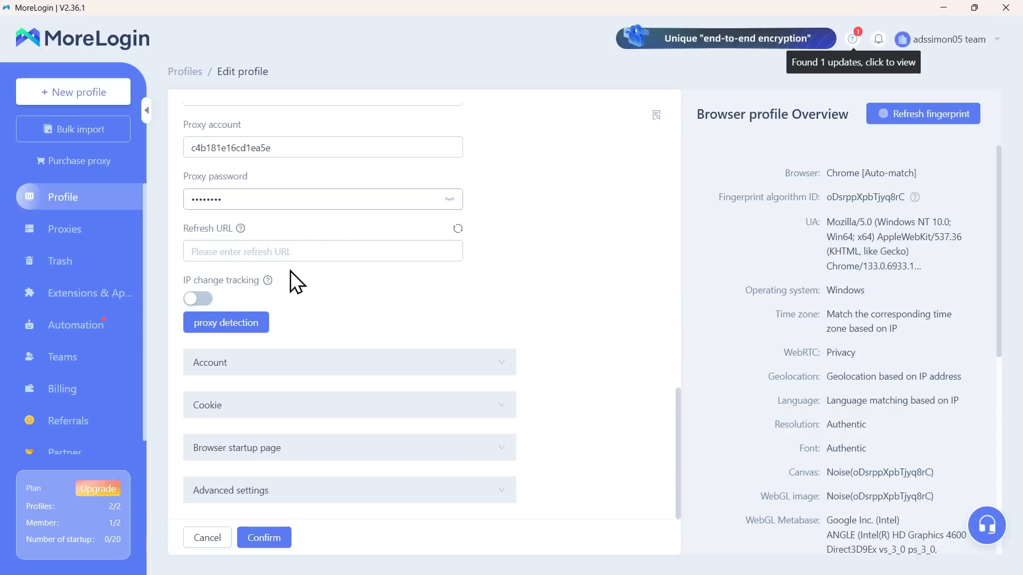
{"action": "left_click", "coordinate": [199, 299]}
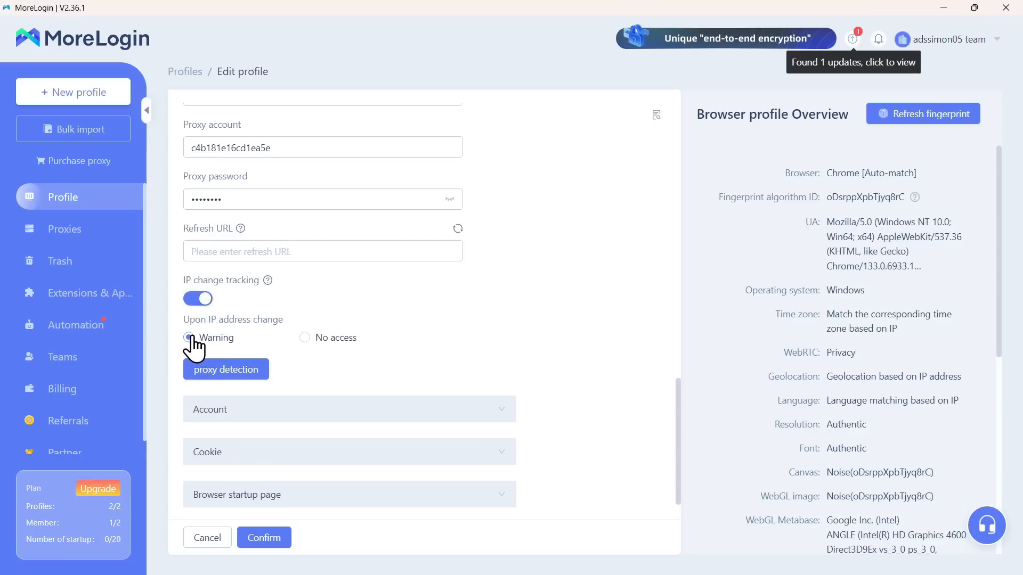
{"action": "left_click", "coordinate": [304, 338]}
{"action": "left_click", "coordinate": [189, 338]}
{"action": "left_click", "coordinate": [231, 373]}
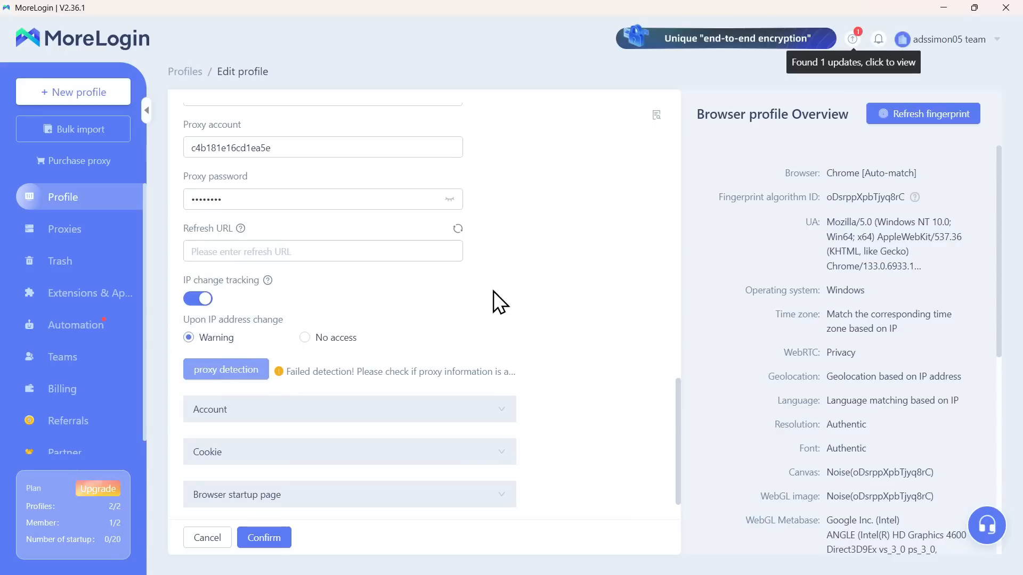
Step: Replace the proxy account and password values, then rerun proxy detection, which still fails
{"action": "scroll", "coordinate": [493, 290], "scroll_direction": "up", "scroll_amount": 10}
{"action": "scroll", "coordinate": [494, 291], "scroll_direction": "down", "scroll_amount": 10}
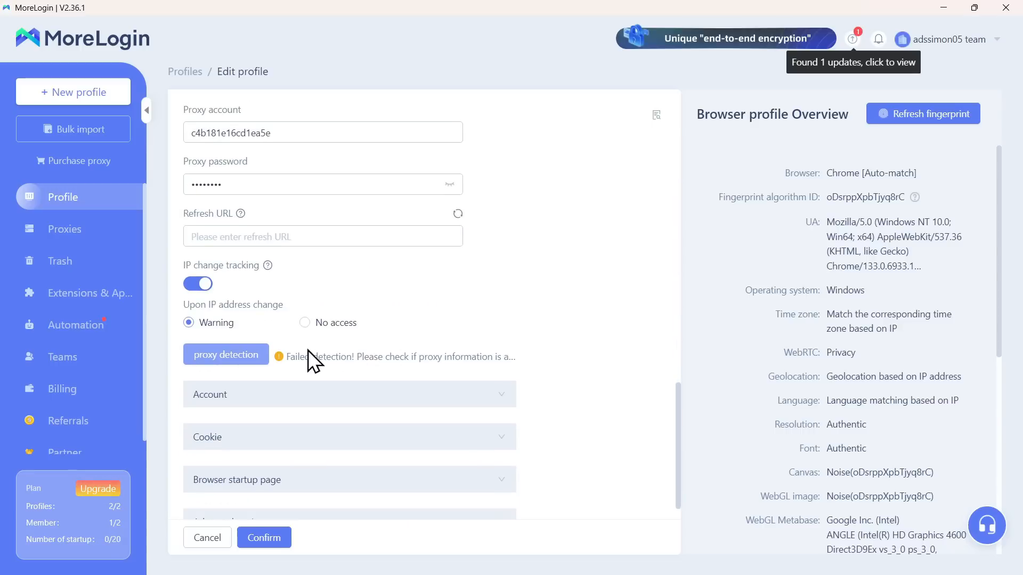
{"action": "scroll", "coordinate": [520, 306], "scroll_direction": "up", "scroll_amount": 5}
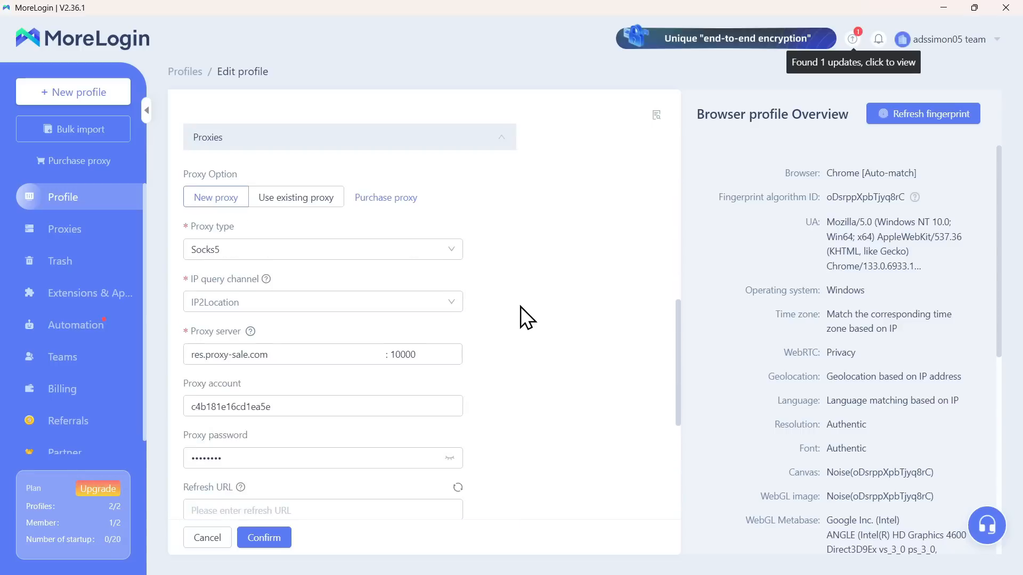
{"action": "scroll", "coordinate": [521, 307], "scroll_direction": "down", "scroll_amount": 3}
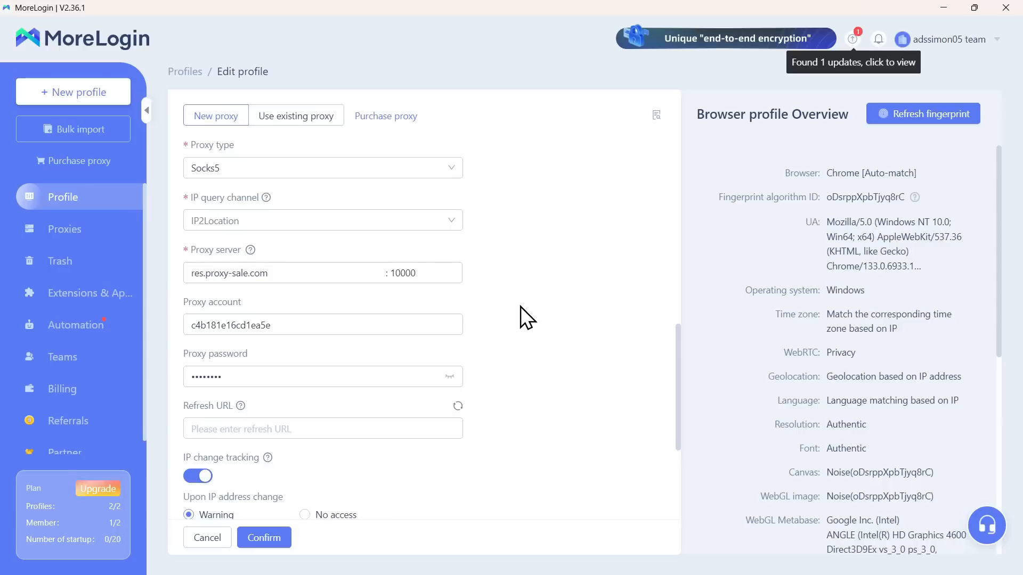
{"action": "mouse_move", "coordinate": [688, 572]}
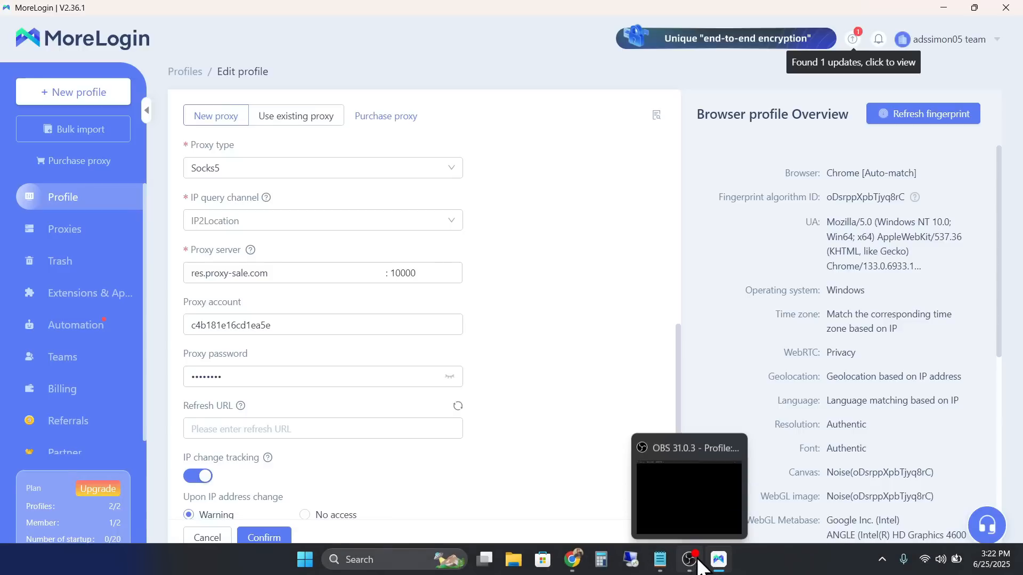
{"action": "double_click", "coordinate": [305, 322]}
{"action": "left_click", "coordinate": [306, 322]}
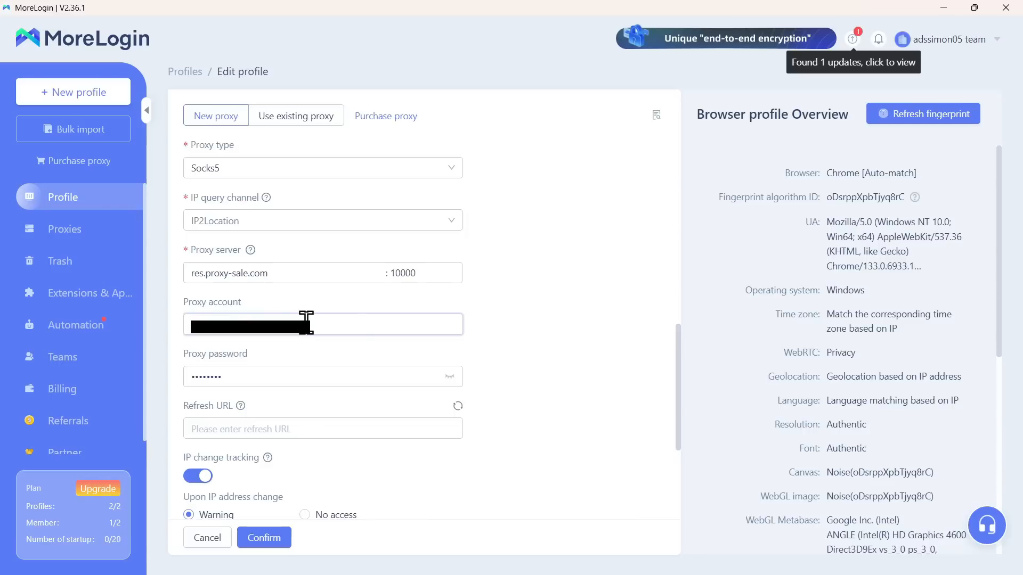
{"action": "scroll", "coordinate": [349, 349], "scroll_direction": "down", "scroll_amount": 4}
{"action": "left_click", "coordinate": [241, 325]}
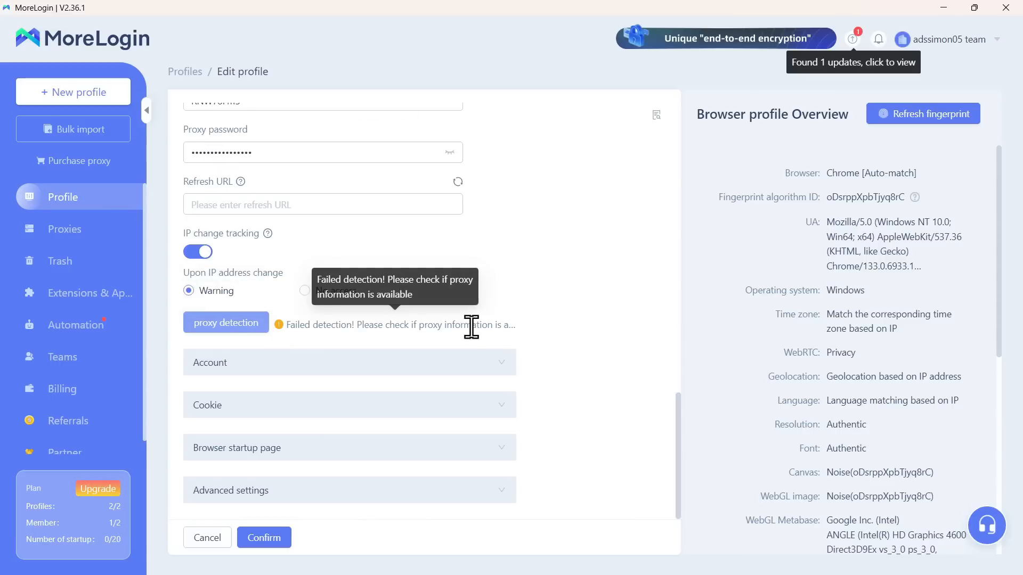
{"action": "scroll", "coordinate": [472, 328], "scroll_direction": "up", "scroll_amount": 5}
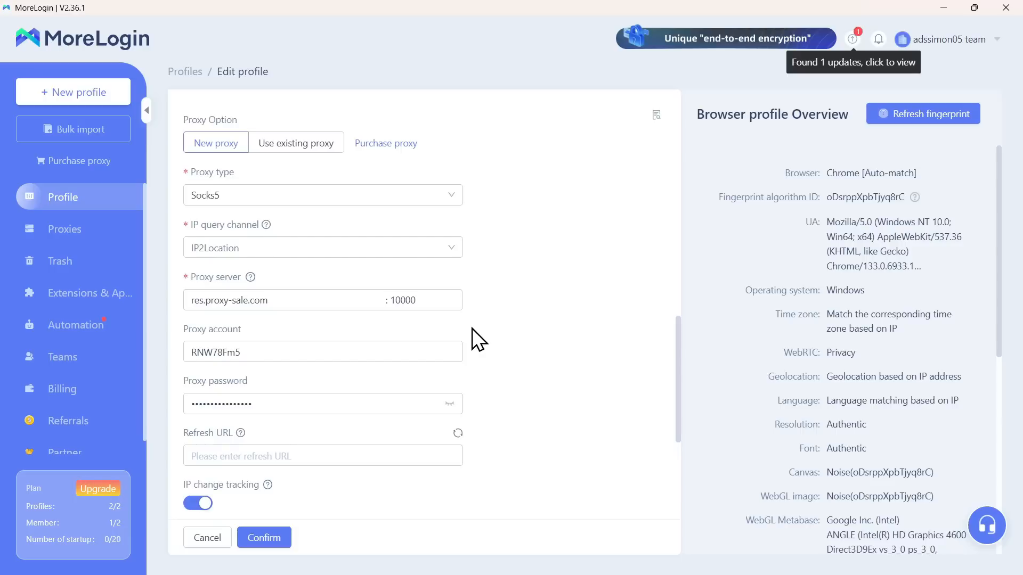
Step: Check the proxy account against the username in the Notepad proxy file, then return to MoreLogin
{"action": "mouse_move", "coordinate": [646, 574]}
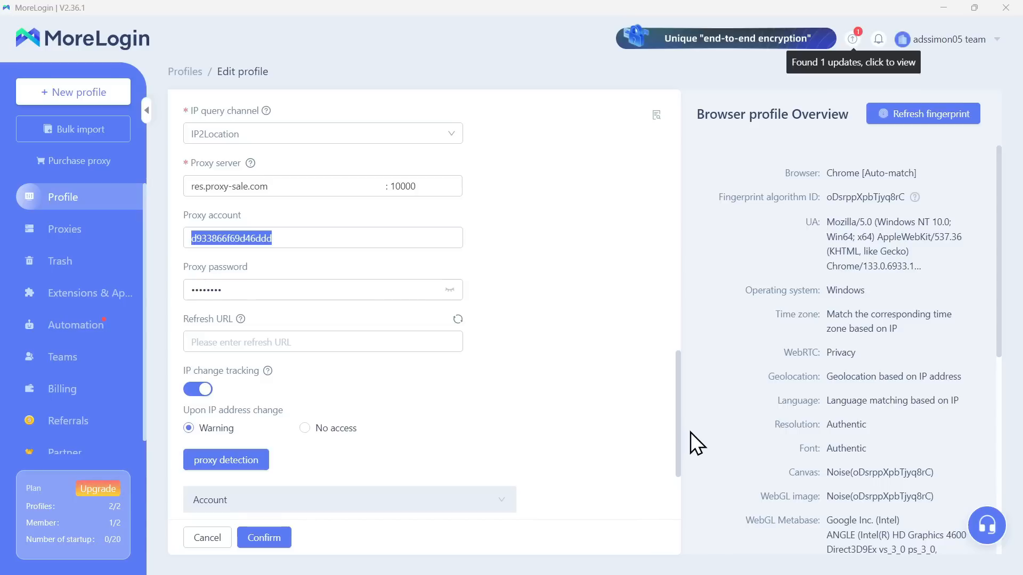
{"action": "left_click", "coordinate": [701, 548]}
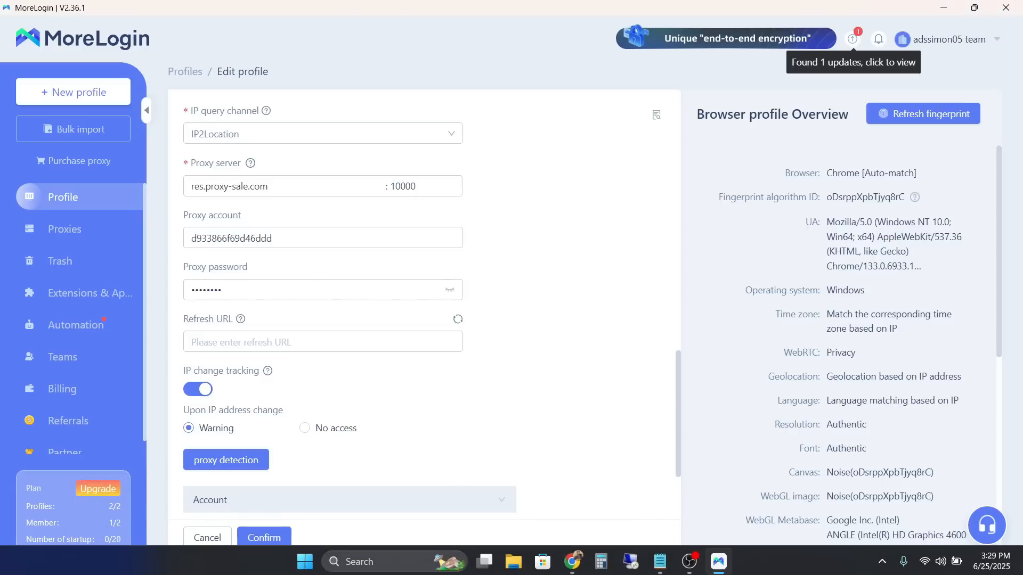
{"action": "left_click", "coordinate": [661, 569]}
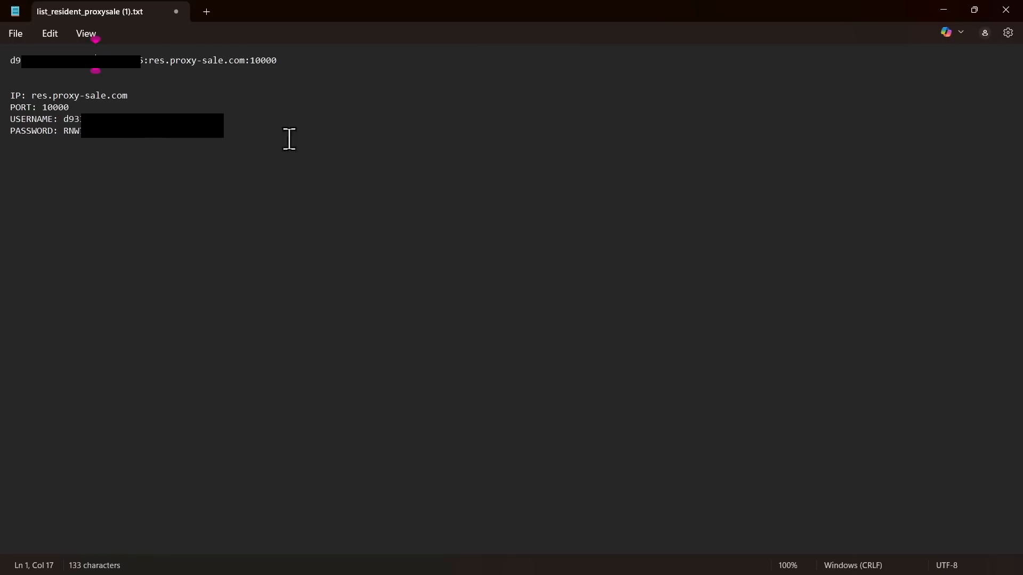
{"action": "mouse_move", "coordinate": [688, 567]}
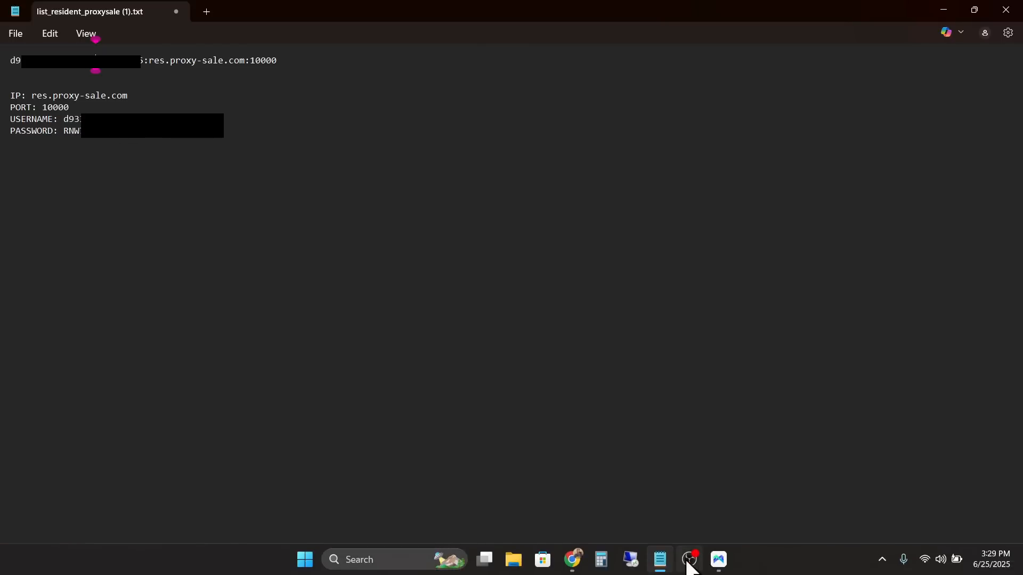
{"action": "left_click", "coordinate": [718, 559]}
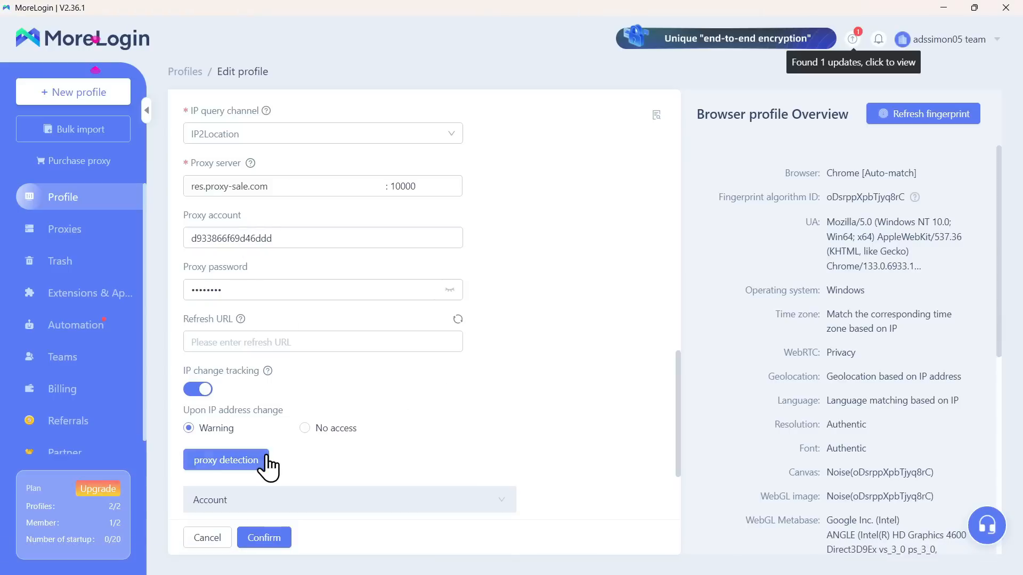
Step: Rerun proxy detection until it passes with export IP 108.77.237.153, then expand the Account section
{"action": "left_click", "coordinate": [243, 468]}
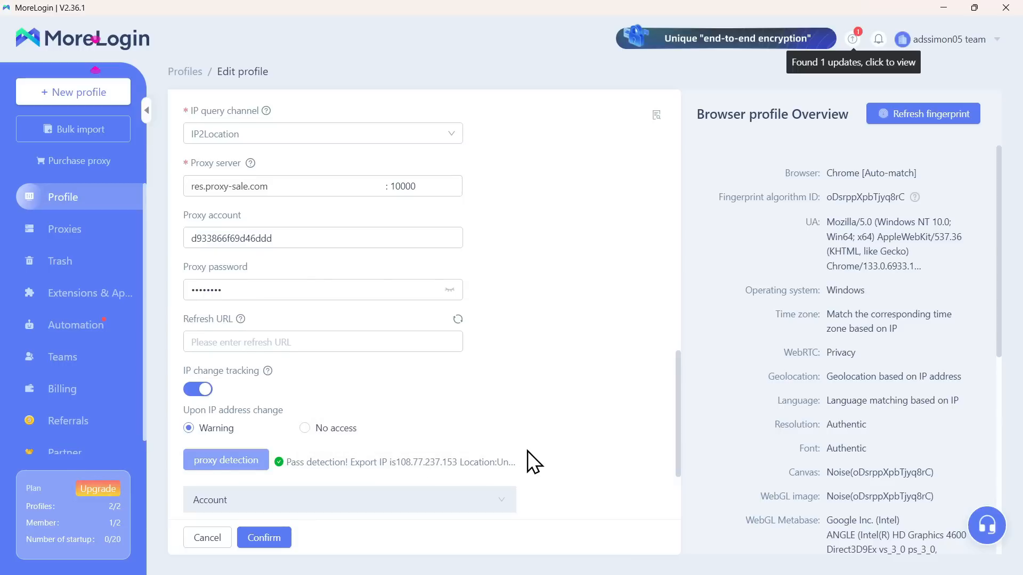
{"action": "scroll", "coordinate": [528, 451], "scroll_direction": "down", "scroll_amount": 3}
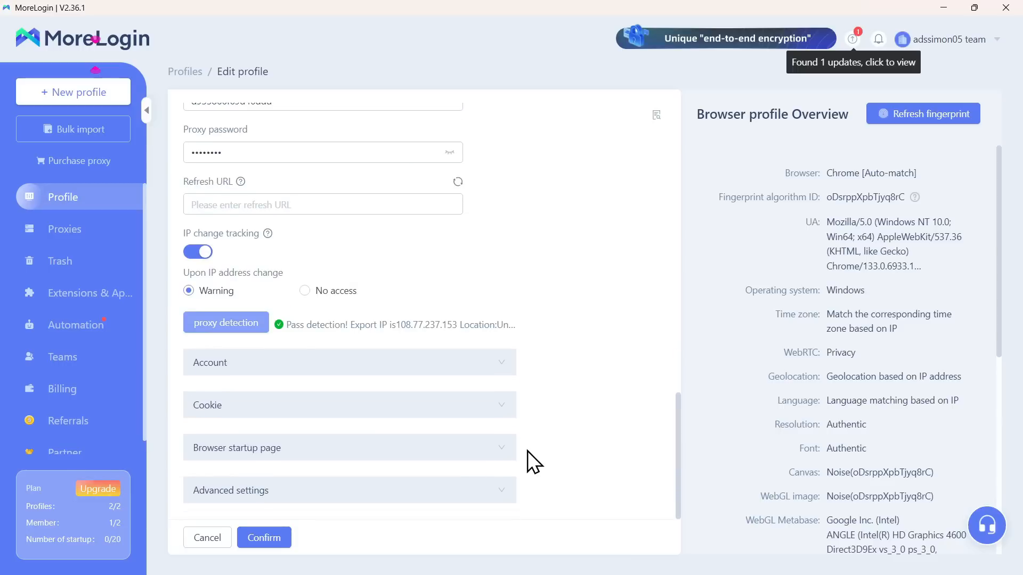
{"action": "left_click", "coordinate": [486, 368]}
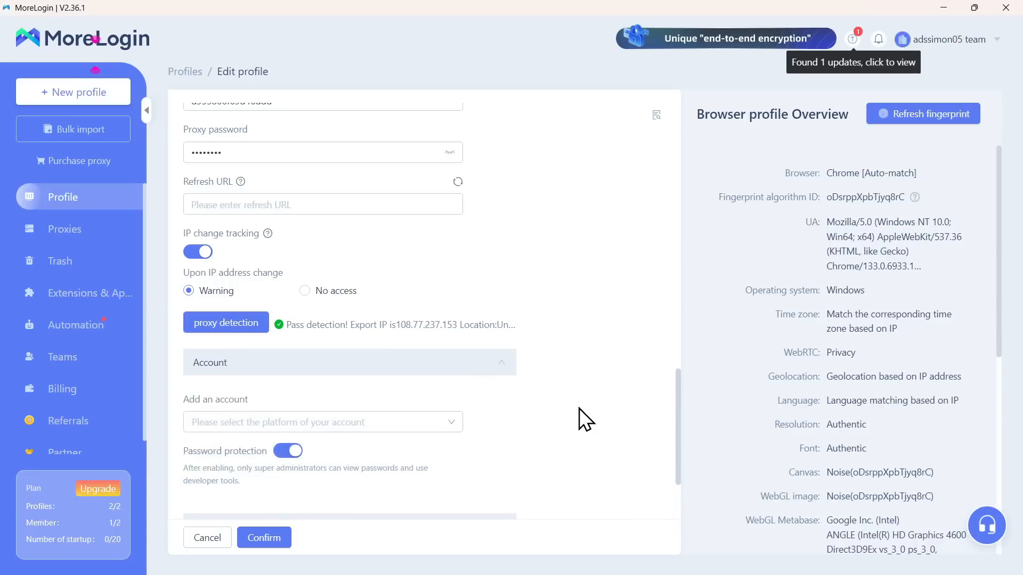
{"action": "scroll", "coordinate": [579, 408], "scroll_direction": "down", "scroll_amount": 3}
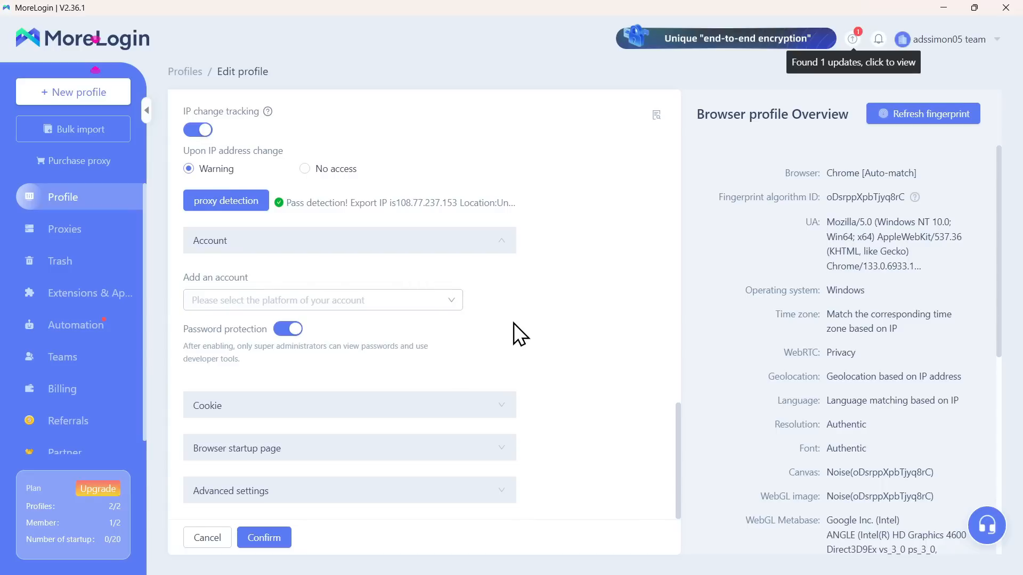
Step: Expand the Cookie section to show the empty cookie import box
{"action": "left_click", "coordinate": [475, 408]}
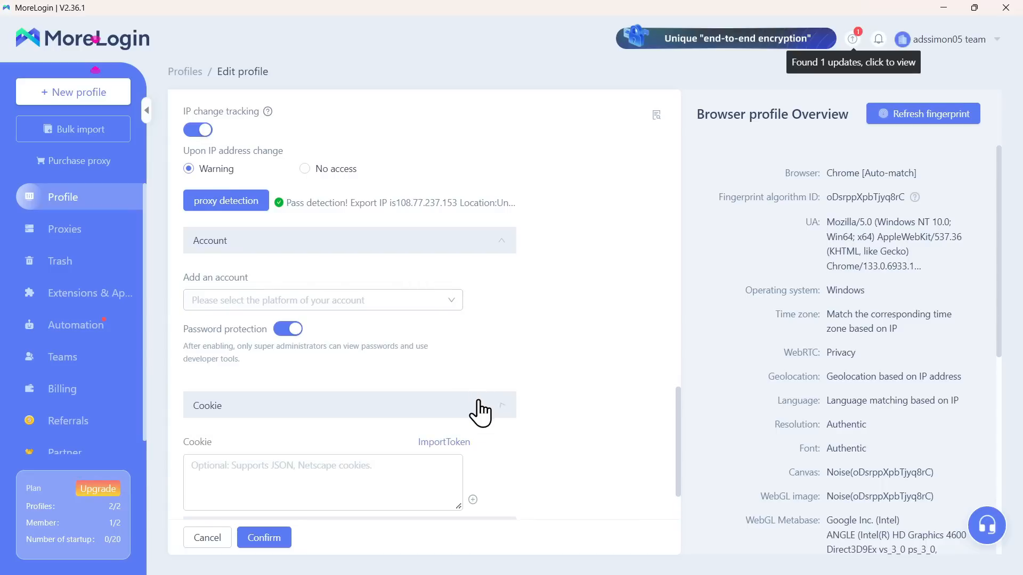
{"action": "scroll", "coordinate": [381, 385], "scroll_direction": "down", "scroll_amount": 2}
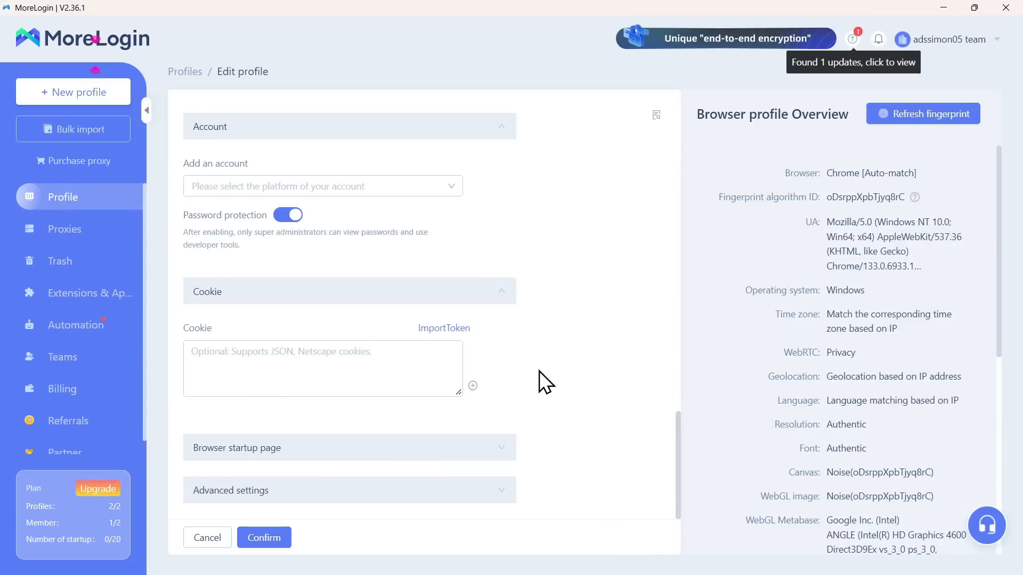
Step: Try the specified-web-page startup option, clear its URL, then revert to continuing the last session
{"action": "left_click", "coordinate": [487, 447]}
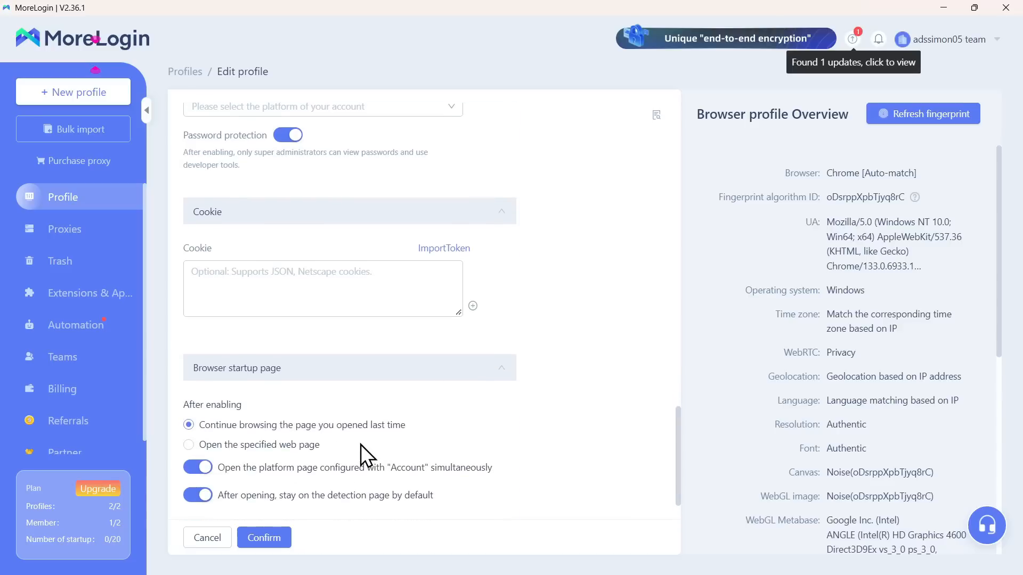
{"action": "scroll", "coordinate": [367, 456], "scroll_direction": "down", "scroll_amount": 2}
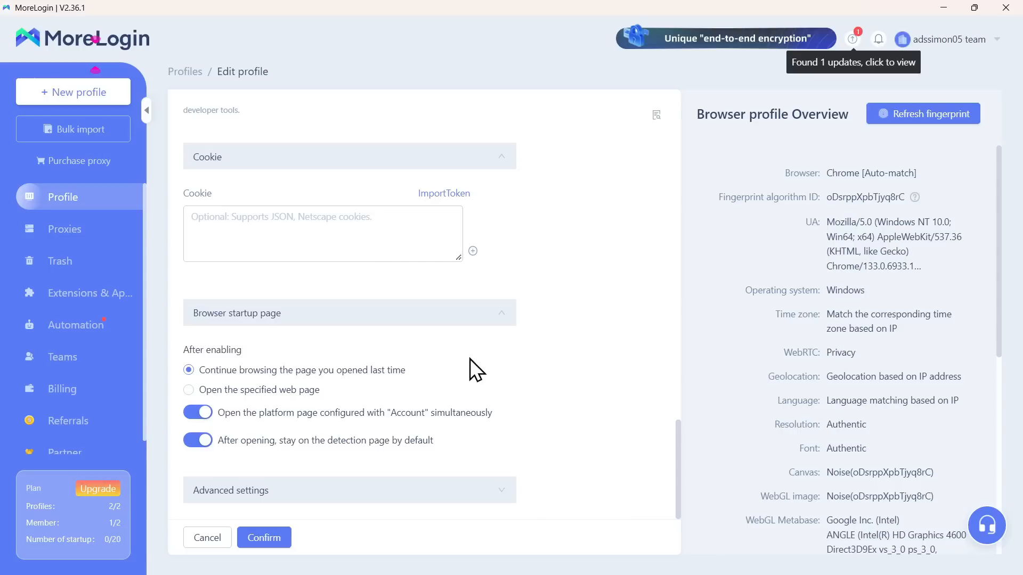
{"action": "left_click", "coordinate": [264, 390]}
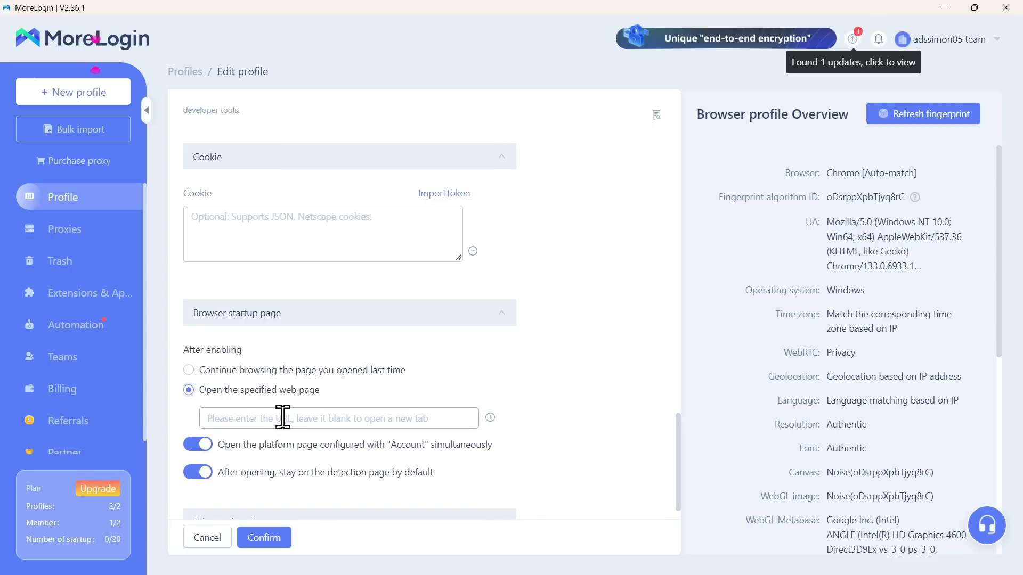
{"action": "left_click", "coordinate": [283, 417]}
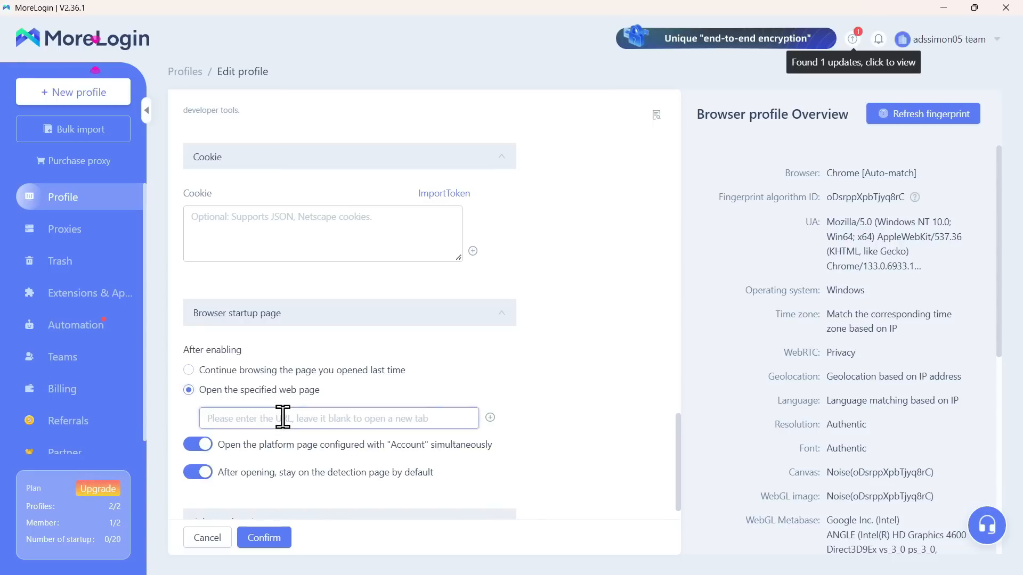
{"action": "type", "text": "5F"}
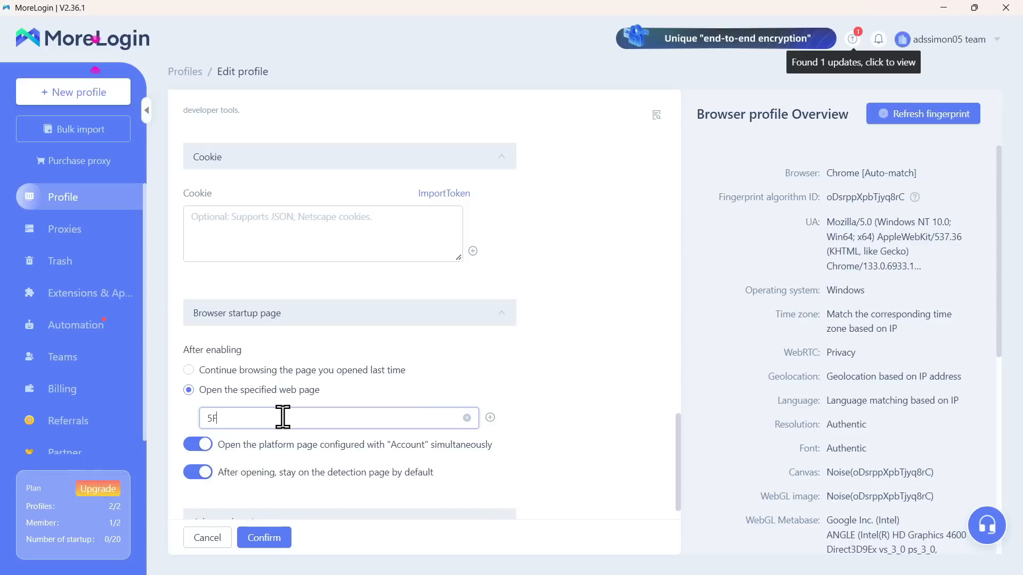
{"action": "key", "text": "BackSpace"}
{"action": "key", "text": "BackSpace"}
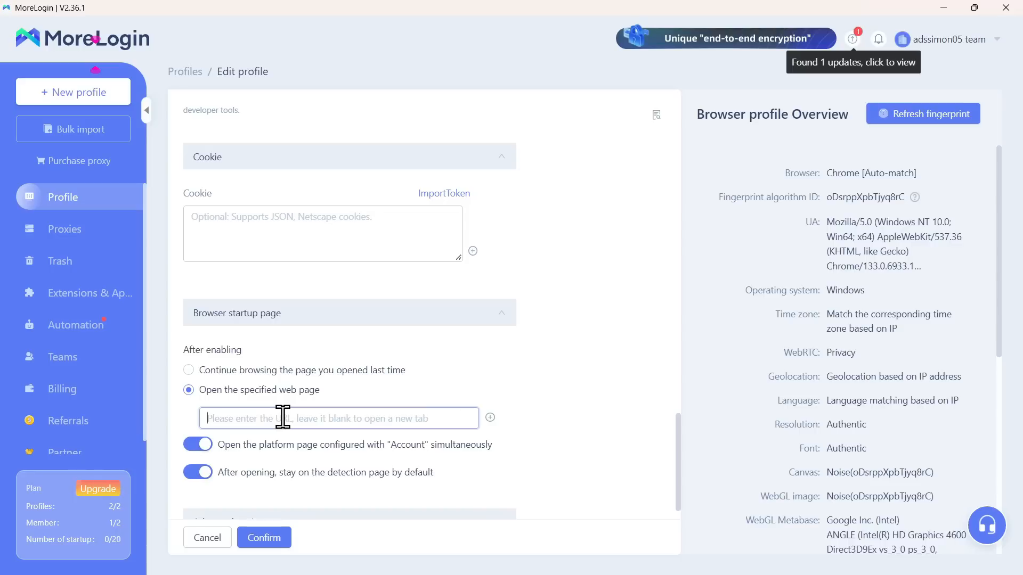
{"action": "left_click", "coordinate": [209, 369]}
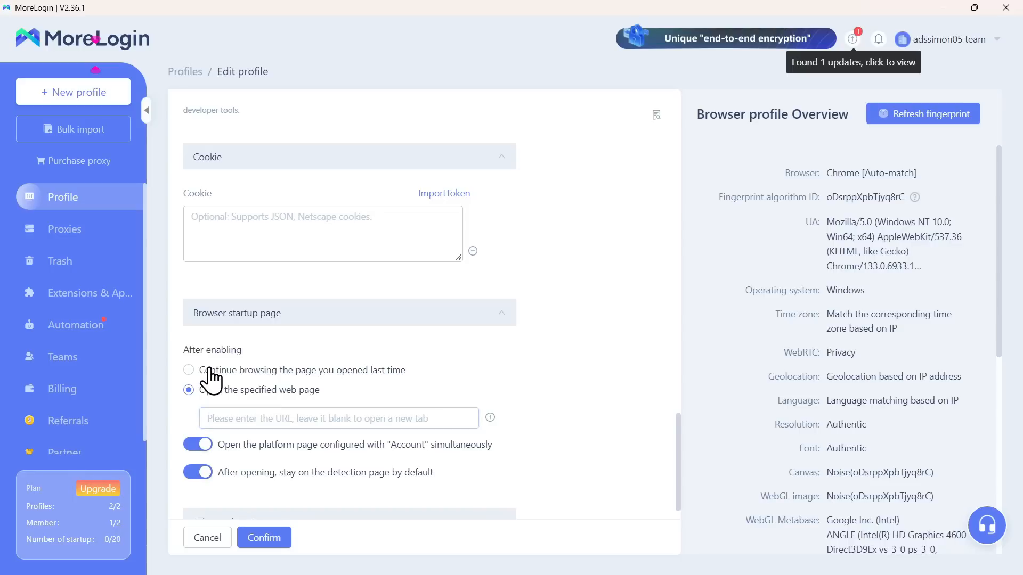
{"action": "left_click", "coordinate": [210, 369]}
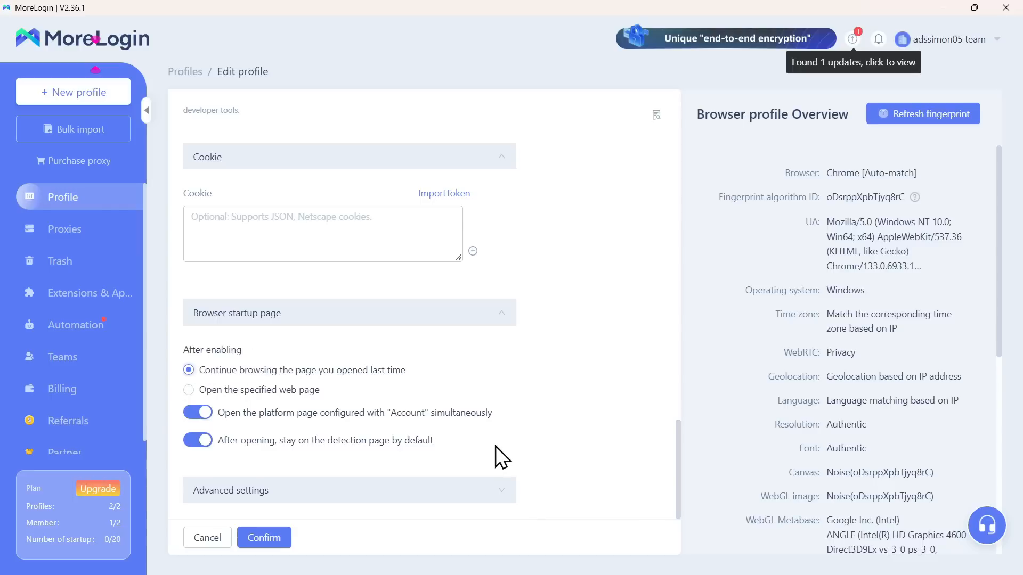
Step: Expand Advanced settings to show time zone Match IP, WebRTC Privacy and geolocation Consultation
{"action": "left_click", "coordinate": [491, 495]}
{"action": "scroll", "coordinate": [430, 466], "scroll_direction": "down", "scroll_amount": 15}
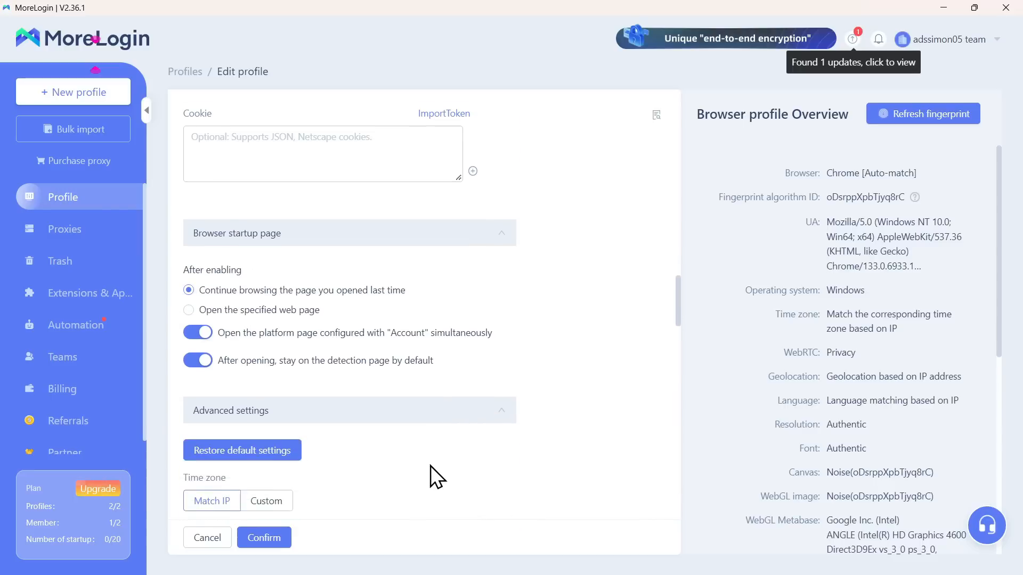
{"action": "scroll", "coordinate": [431, 466], "scroll_direction": "up", "scroll_amount": 2}
{"action": "scroll", "coordinate": [430, 465], "scroll_direction": "up", "scroll_amount": 3}
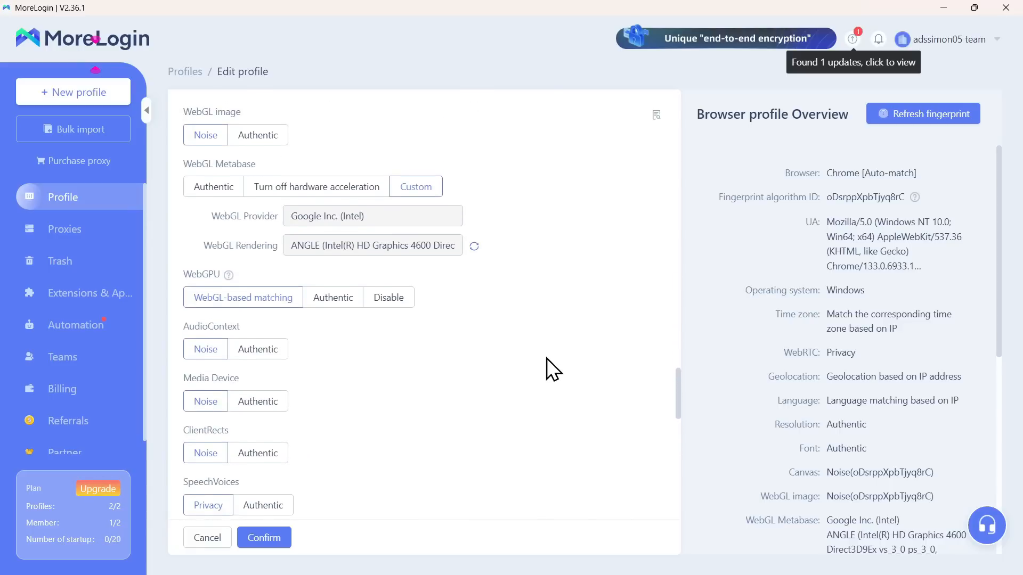
{"action": "scroll", "coordinate": [546, 358], "scroll_direction": "up", "scroll_amount": 4}
{"action": "scroll", "coordinate": [546, 358], "scroll_direction": "up", "scroll_amount": 1}
{"action": "scroll", "coordinate": [547, 358], "scroll_direction": "up", "scroll_amount": 3}
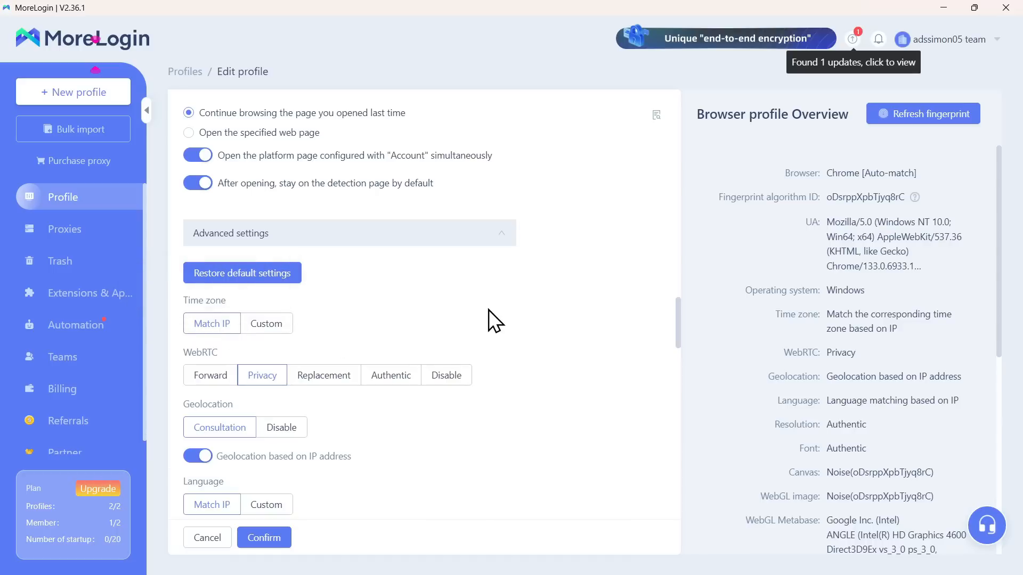
Step: Set the 69LIFECODE profile's WebRTC option to Forward instead of Privacy
{"action": "scroll", "coordinate": [488, 309], "scroll_direction": "down", "scroll_amount": 1}
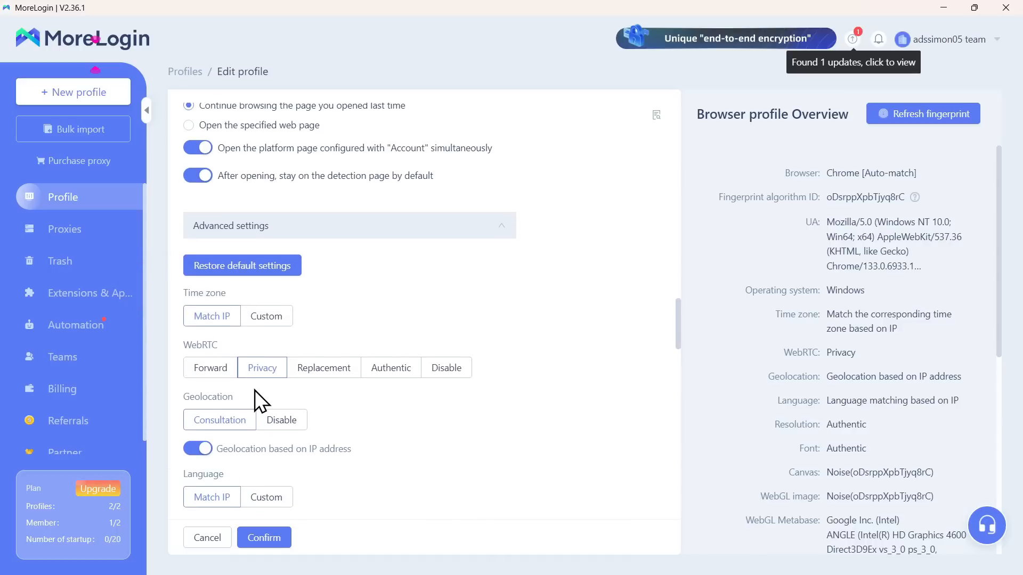
{"action": "mouse_move", "coordinate": [199, 345]}
{"action": "mouse_move", "coordinate": [203, 377]}
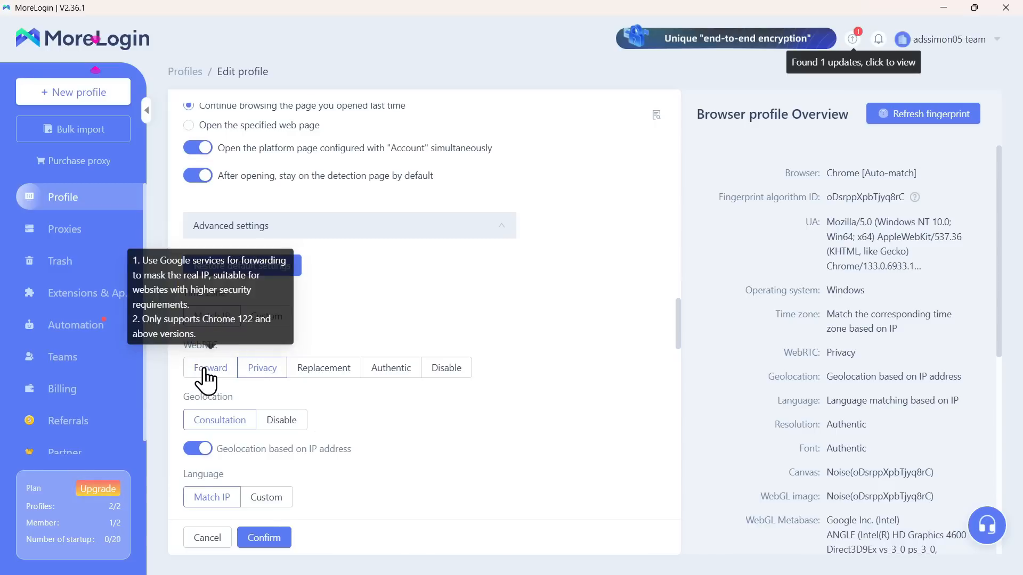
{"action": "mouse_move", "coordinate": [257, 382]}
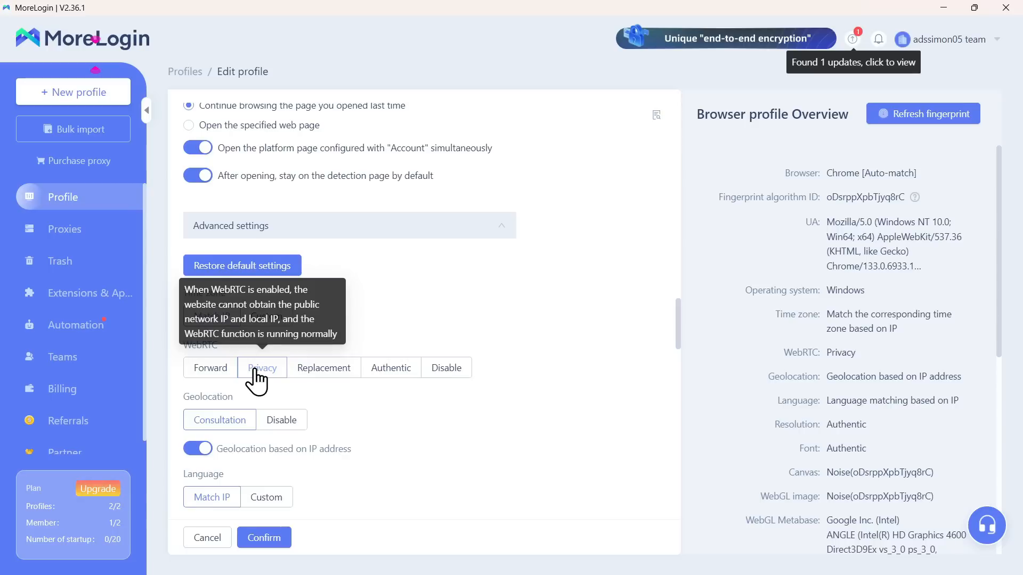
{"action": "mouse_move", "coordinate": [322, 371]}
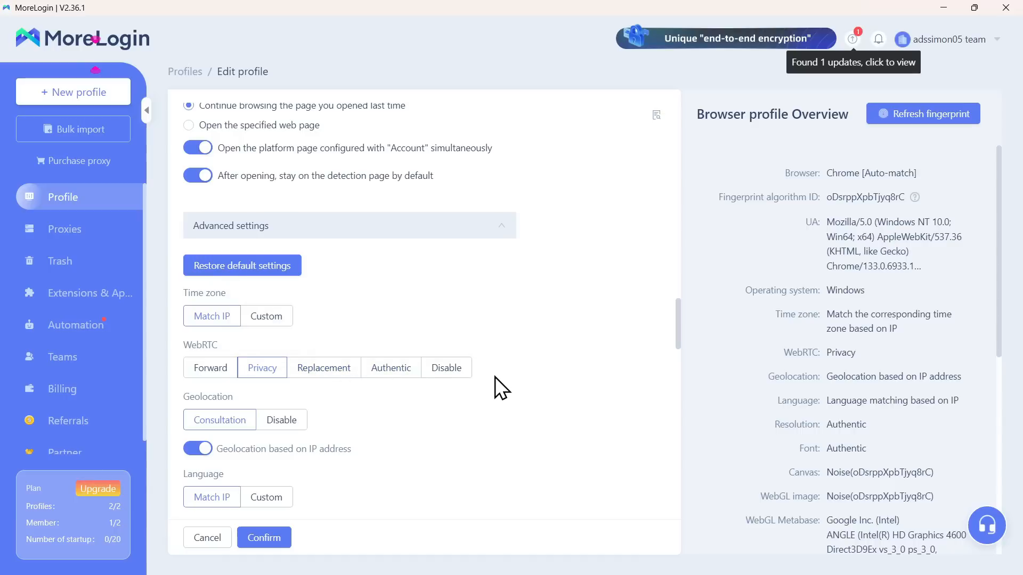
{"action": "left_click", "coordinate": [215, 368]}
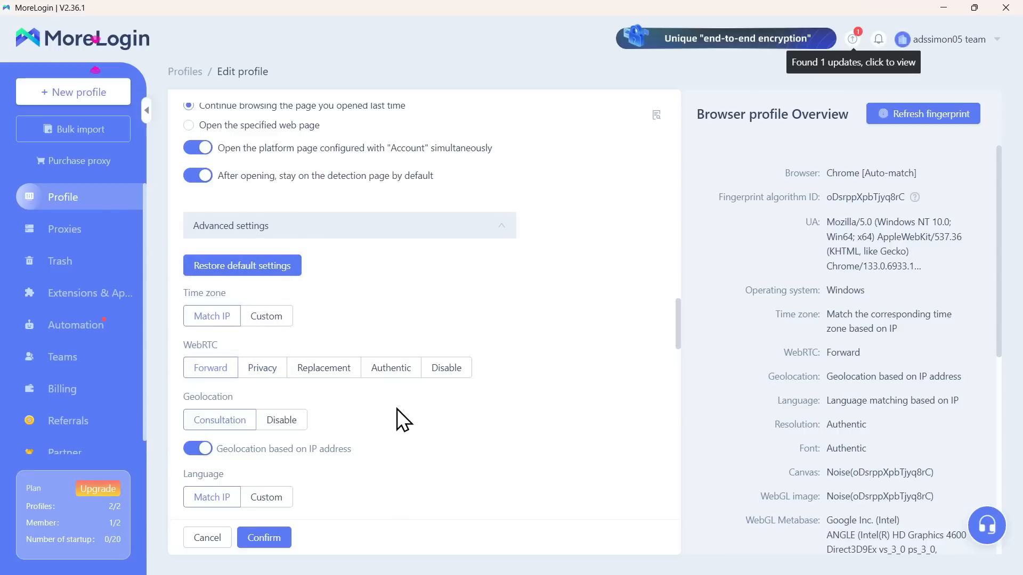
{"action": "scroll", "coordinate": [398, 408], "scroll_direction": "down", "scroll_amount": 3}
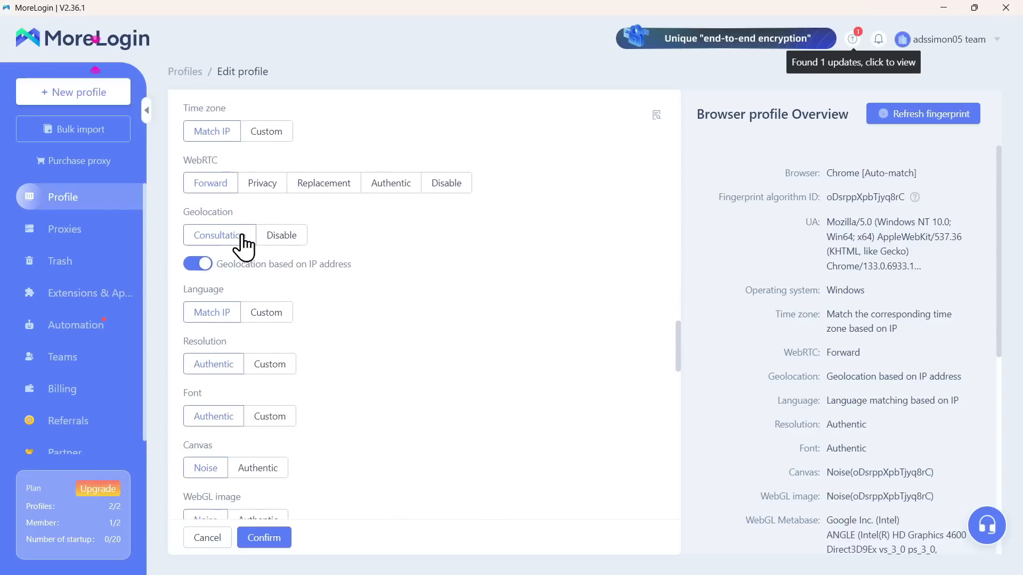
{"action": "left_click", "coordinate": [201, 264]}
{"action": "left_click", "coordinate": [201, 263]}
{"action": "scroll", "coordinate": [333, 260], "scroll_direction": "down", "scroll_amount": 1}
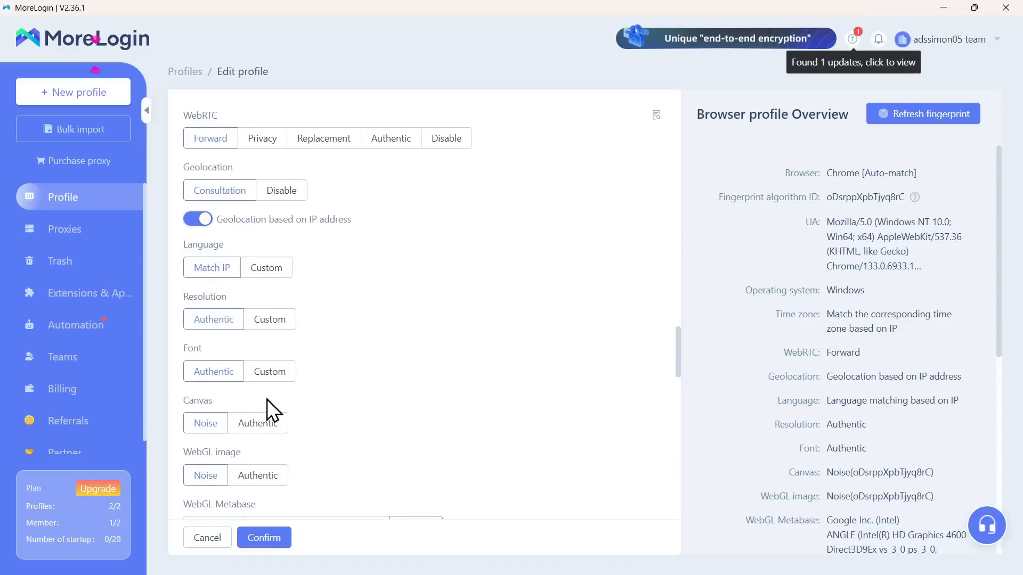
{"action": "scroll", "coordinate": [391, 382], "scroll_direction": "down", "scroll_amount": 6}
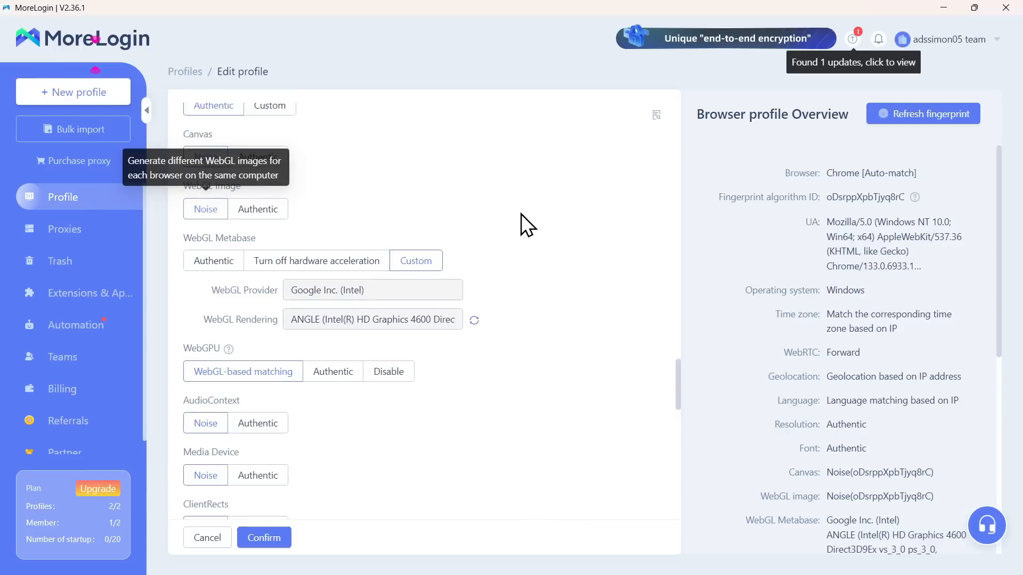
{"action": "scroll", "coordinate": [521, 213], "scroll_direction": "down", "scroll_amount": 1}
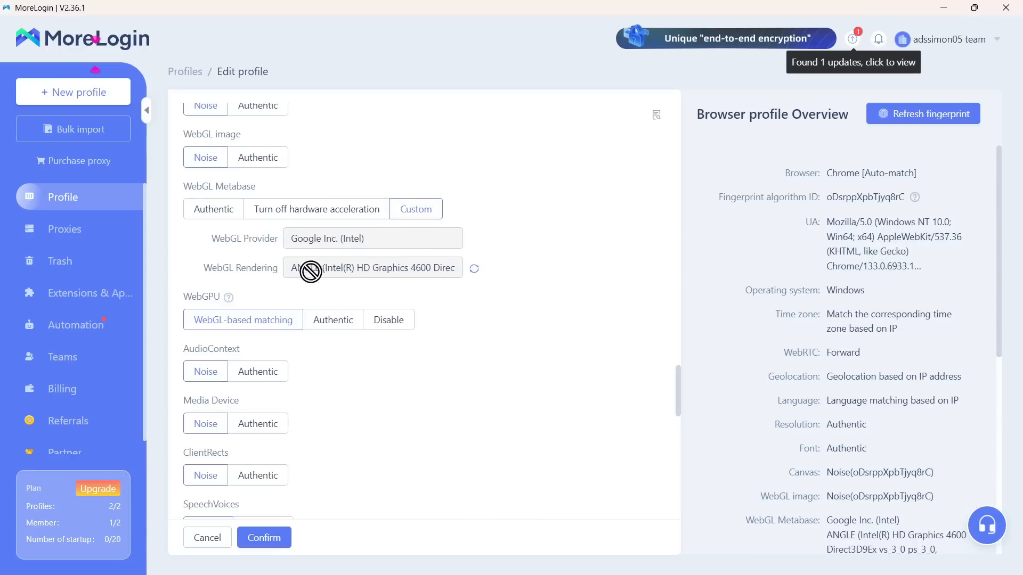
Step: Regenerate WebGL rendering to ANGLE (Intel, Intel(R) HD Graphics 620 Direct3D11)
{"action": "left_click", "coordinate": [474, 269]}
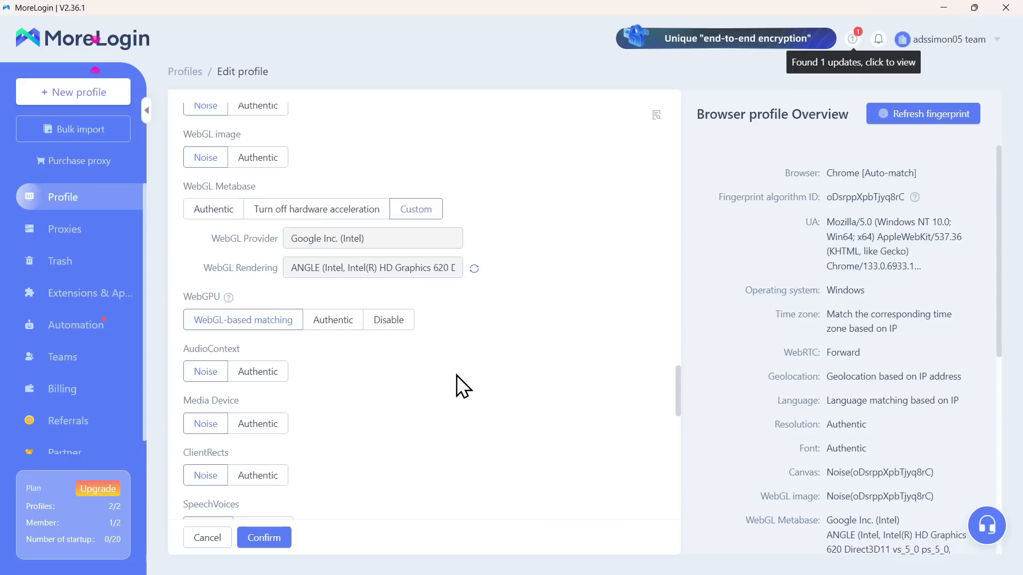
{"action": "scroll", "coordinate": [460, 386], "scroll_direction": "down", "scroll_amount": 1}
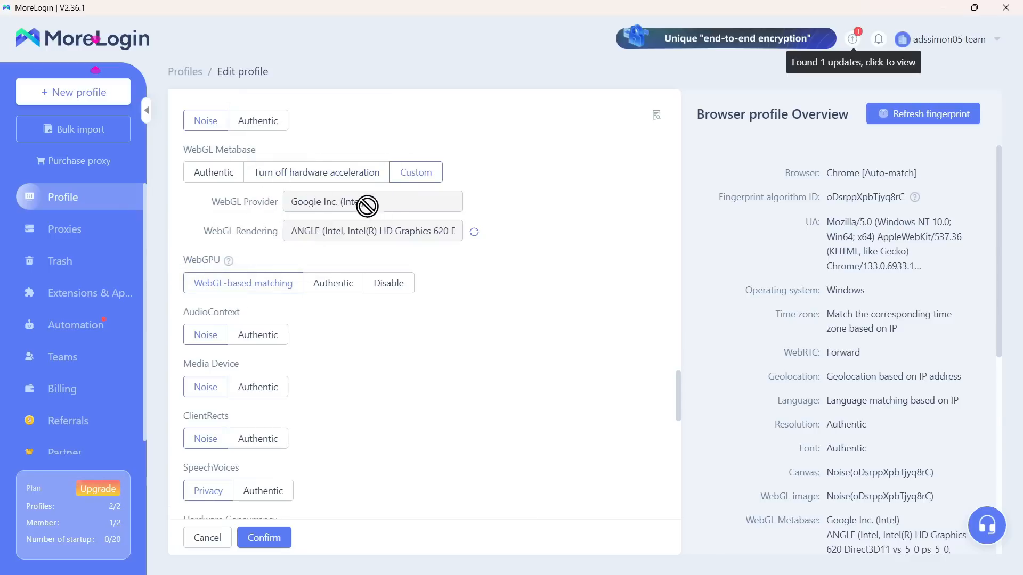
{"action": "scroll", "coordinate": [418, 341], "scroll_direction": "down", "scroll_amount": 5}
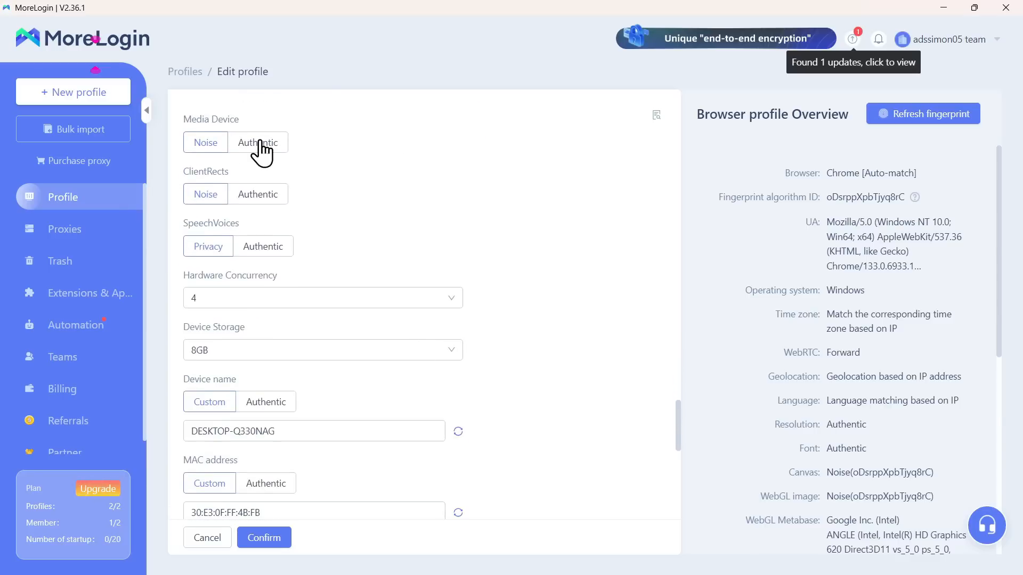
Step: Switch Media Device to Authentic, then back to Noise
{"action": "left_click", "coordinate": [260, 144]}
{"action": "scroll", "coordinate": [421, 135], "scroll_direction": "up", "scroll_amount": 5}
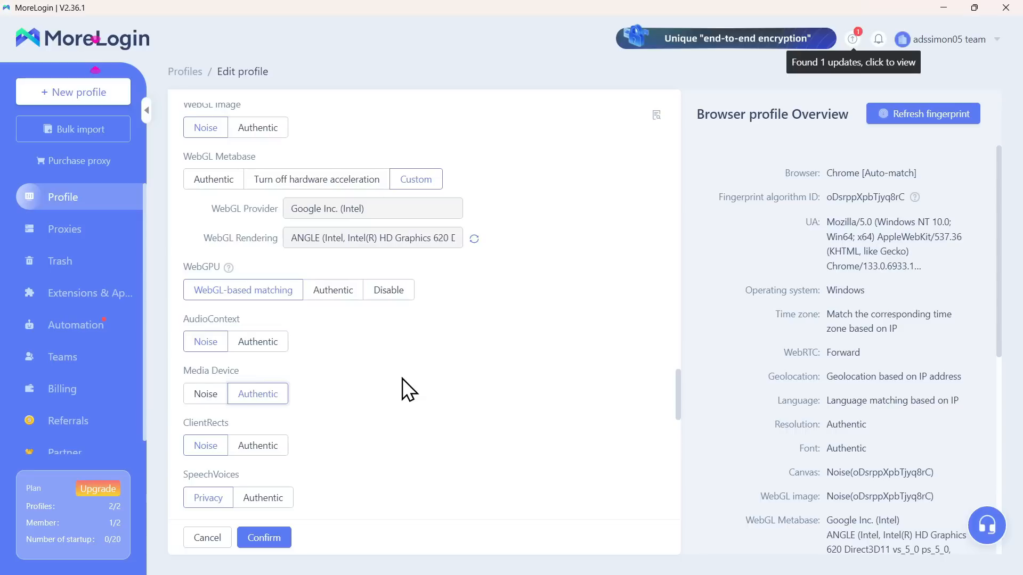
{"action": "left_click", "coordinate": [203, 394]}
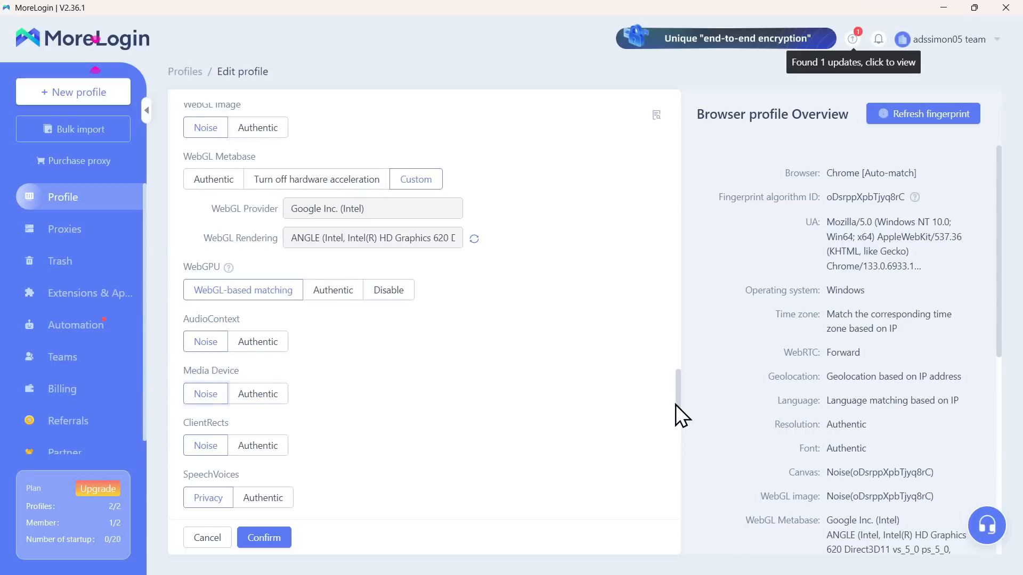
{"action": "left_click_drag", "start_coordinate": [681, 404], "coordinate": [683, 448]}
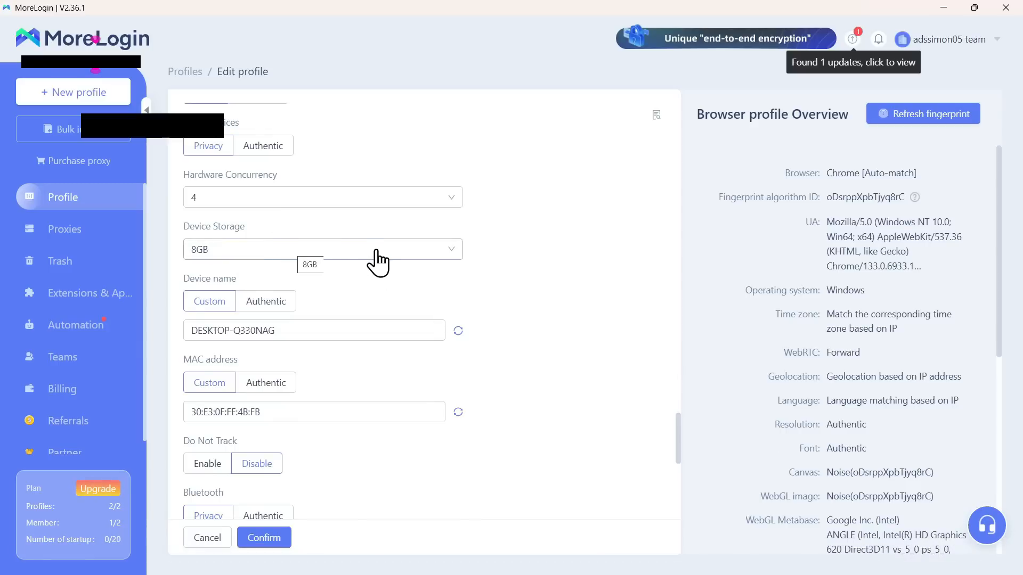
Step: Keep device storage at 8GB and set Do Not Track to Enable
{"action": "left_click", "coordinate": [305, 261]}
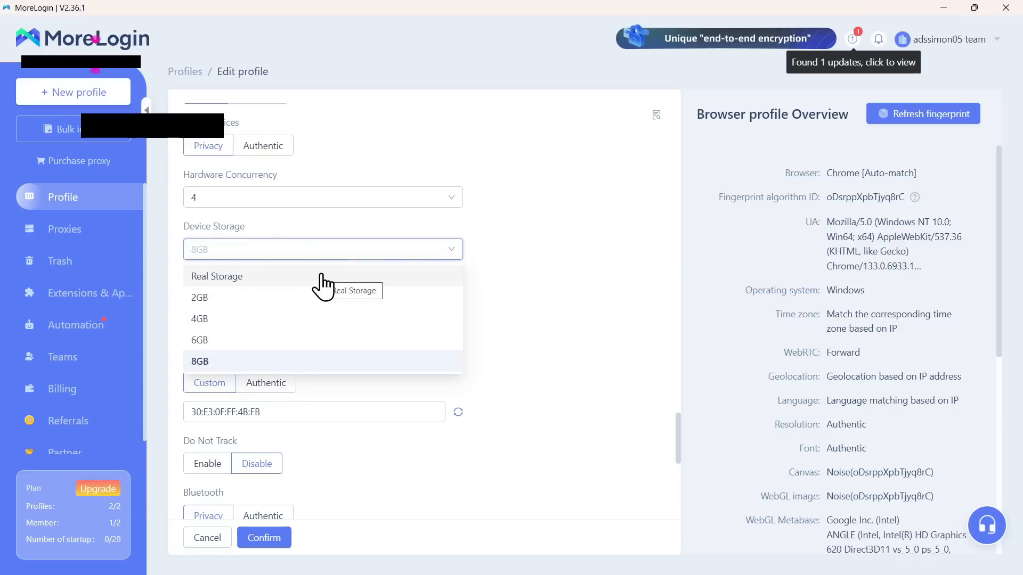
{"action": "left_click", "coordinate": [261, 220]}
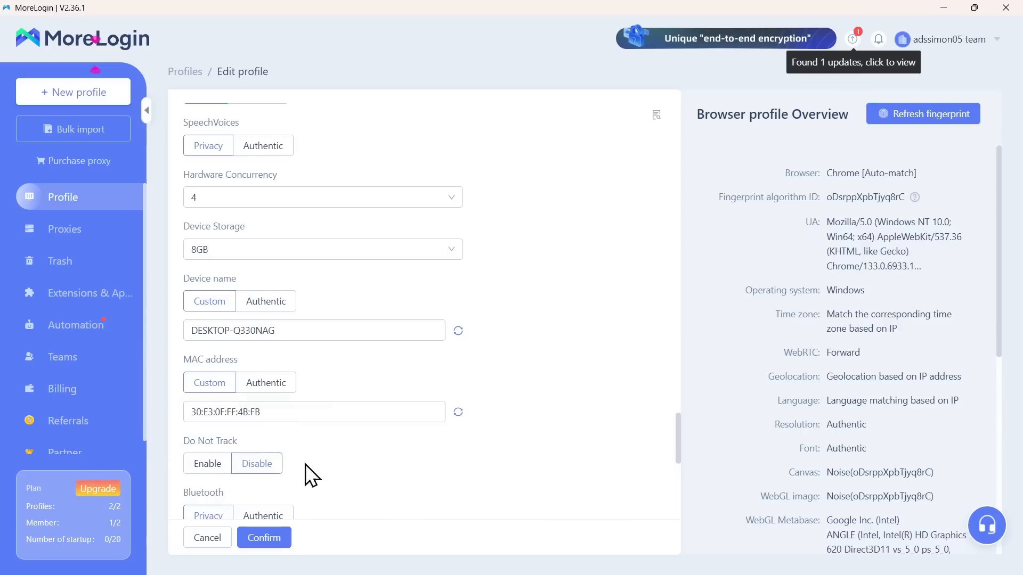
{"action": "left_click", "coordinate": [196, 468]}
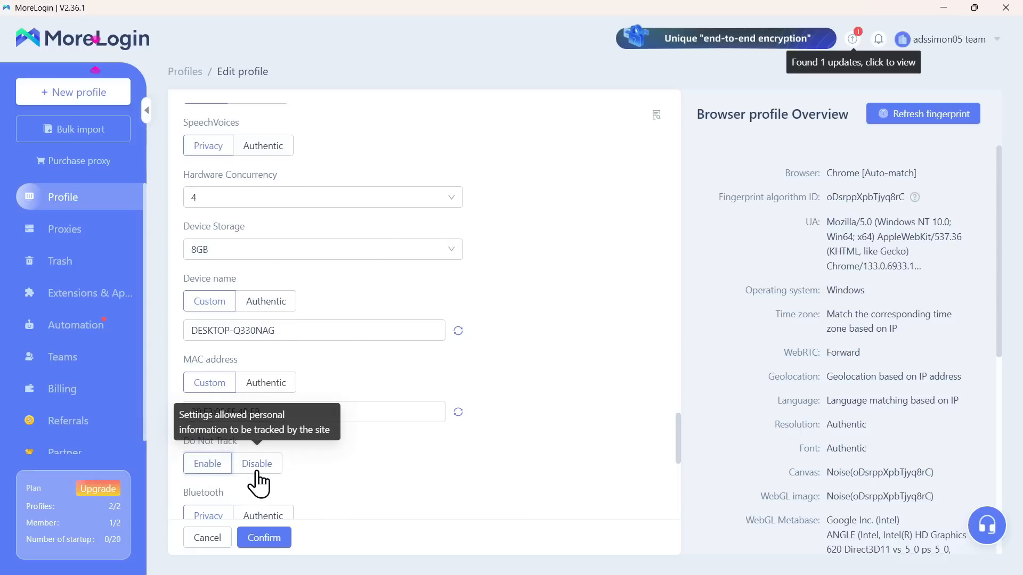
Step: Set Do Not Track back to Disable and enter 30 as the KB image size limit
{"action": "left_click", "coordinate": [257, 479]}
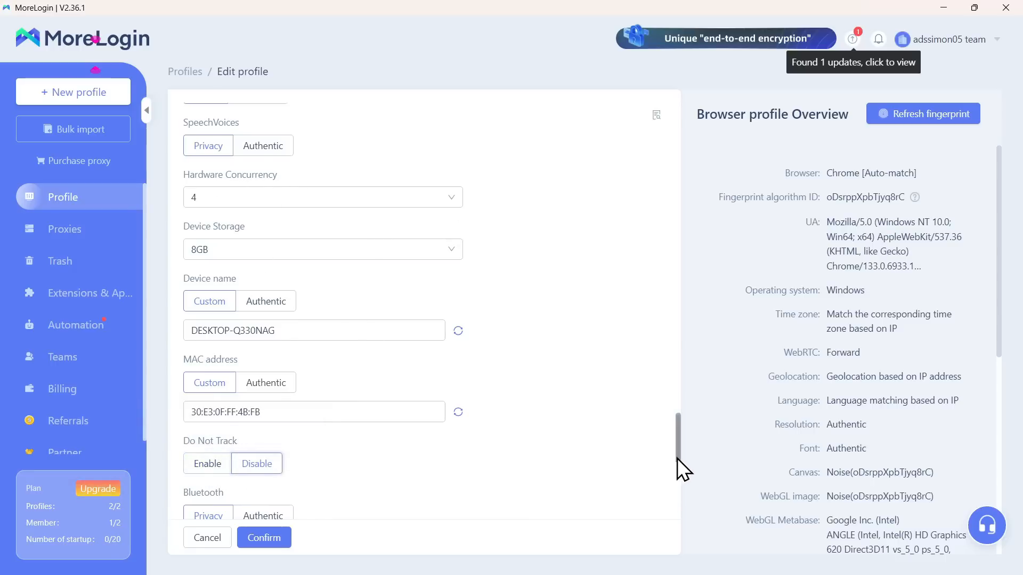
{"action": "left_click_drag", "start_coordinate": [680, 454], "coordinate": [680, 520]}
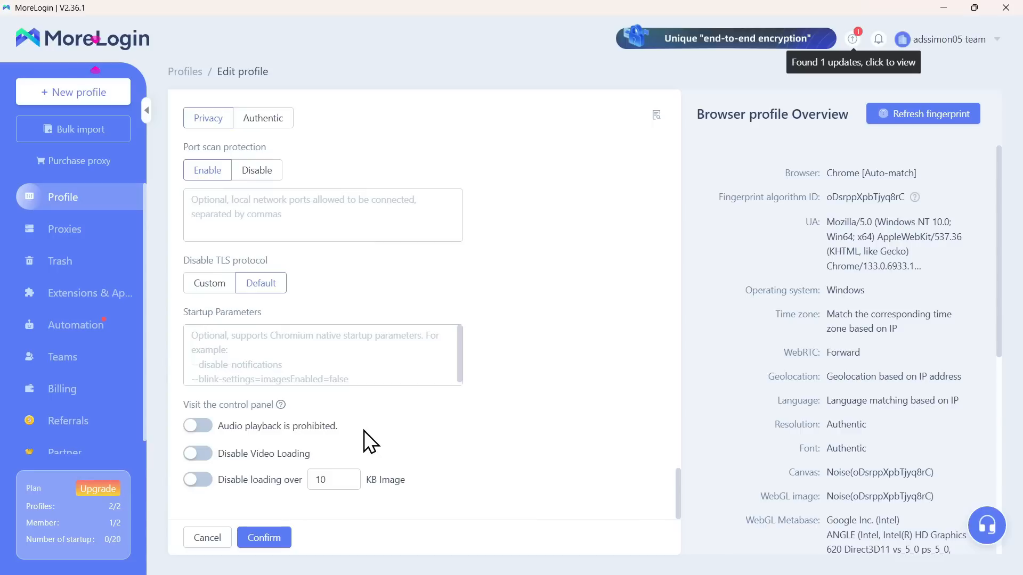
{"action": "mouse_move", "coordinate": [239, 480]}
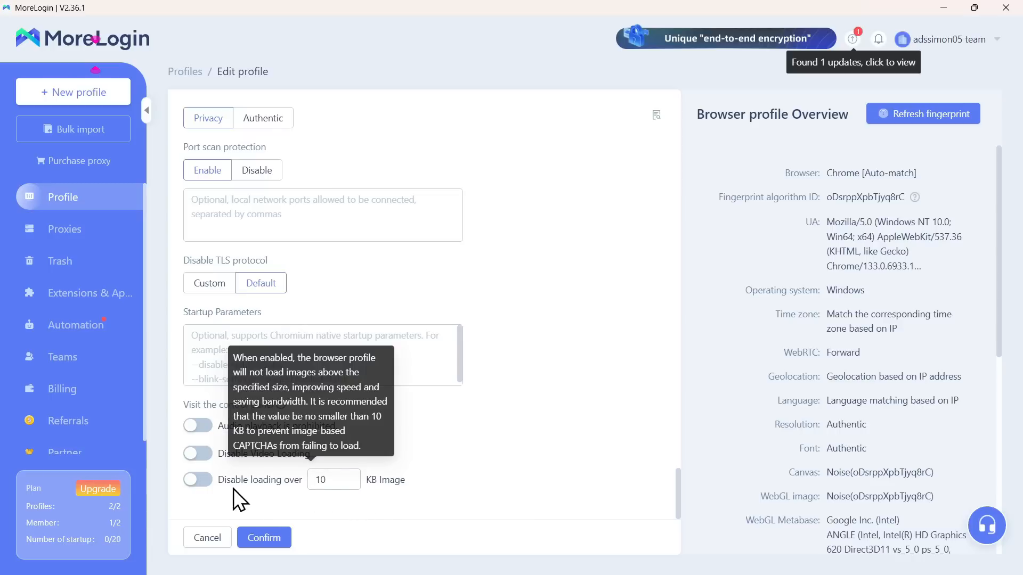
{"action": "double_click", "coordinate": [335, 482]}
{"action": "type", "text": "30"}
Step: Turn image-size and video loading blocking on, then back off
{"action": "left_click", "coordinate": [197, 482]}
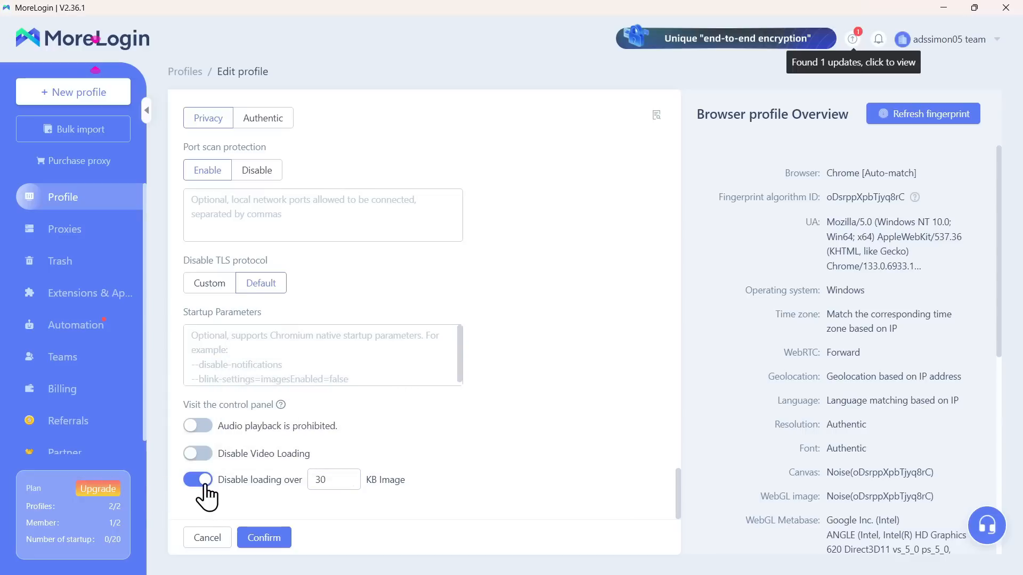
{"action": "left_click", "coordinate": [205, 486]}
{"action": "left_click", "coordinate": [202, 453]}
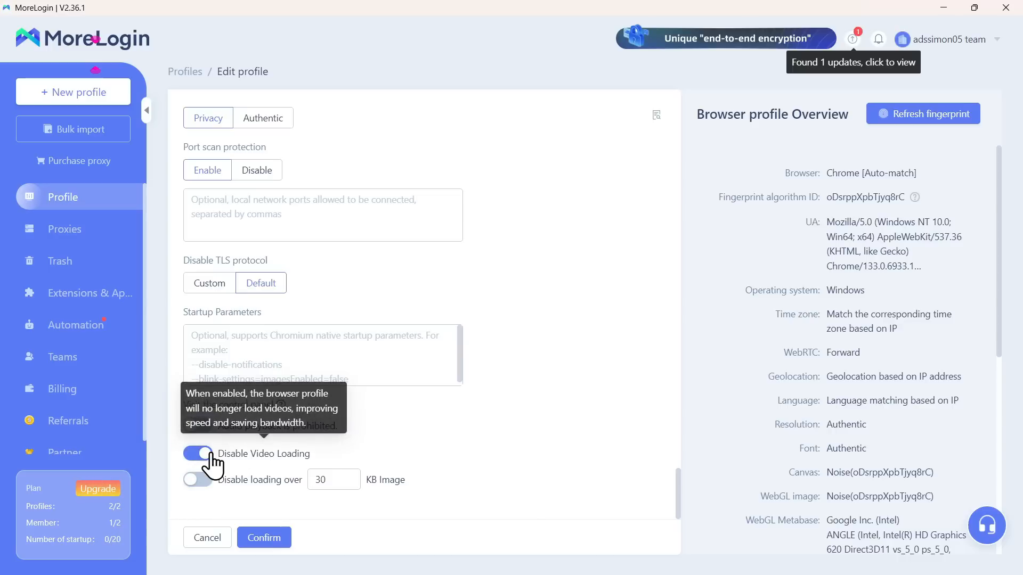
{"action": "left_click", "coordinate": [209, 455]}
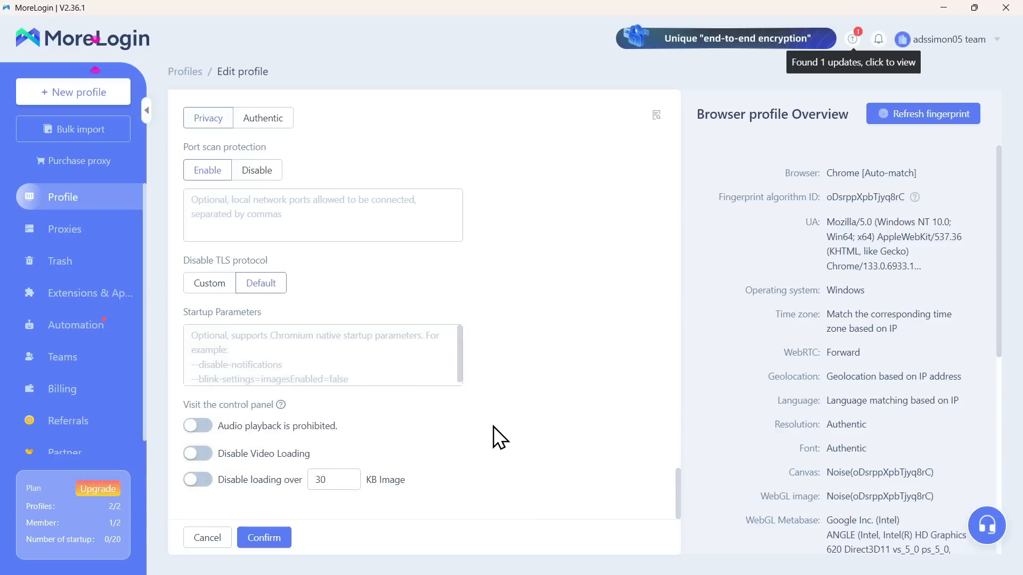
{"action": "scroll", "coordinate": [494, 427], "scroll_direction": "up", "scroll_amount": 20}
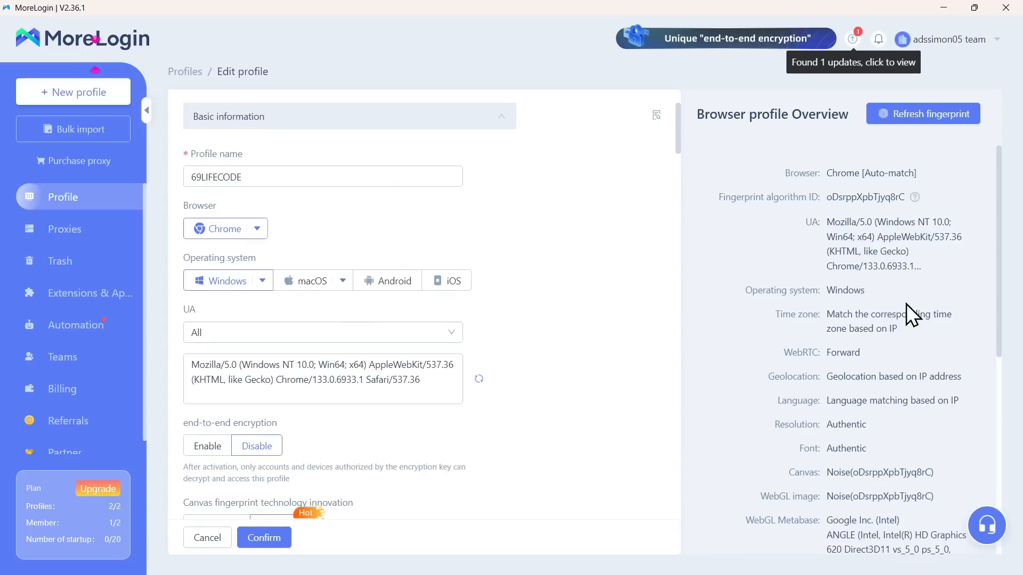
{"action": "left_click", "coordinate": [918, 117]}
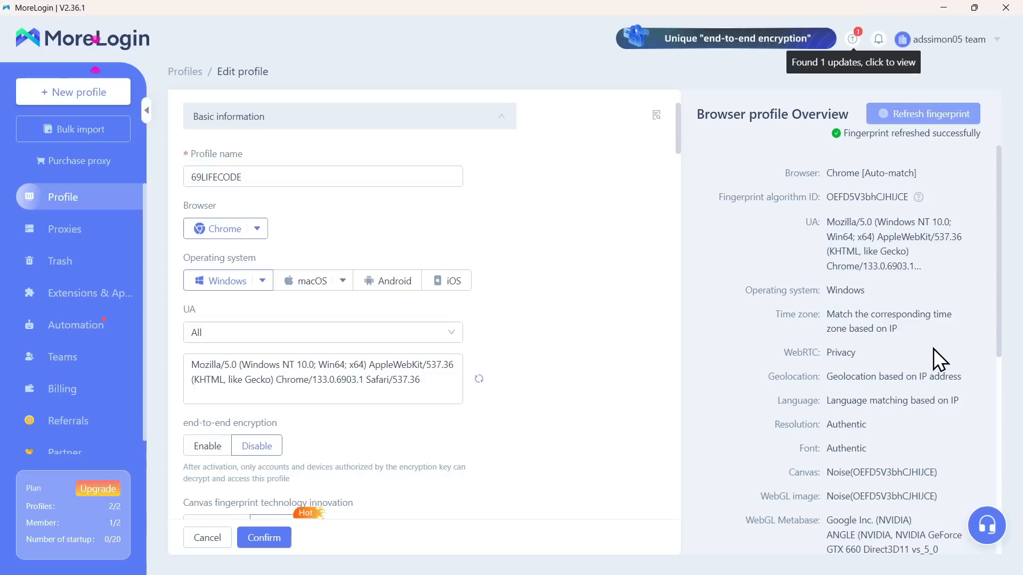
{"action": "scroll", "coordinate": [933, 349], "scroll_direction": "down", "scroll_amount": 6}
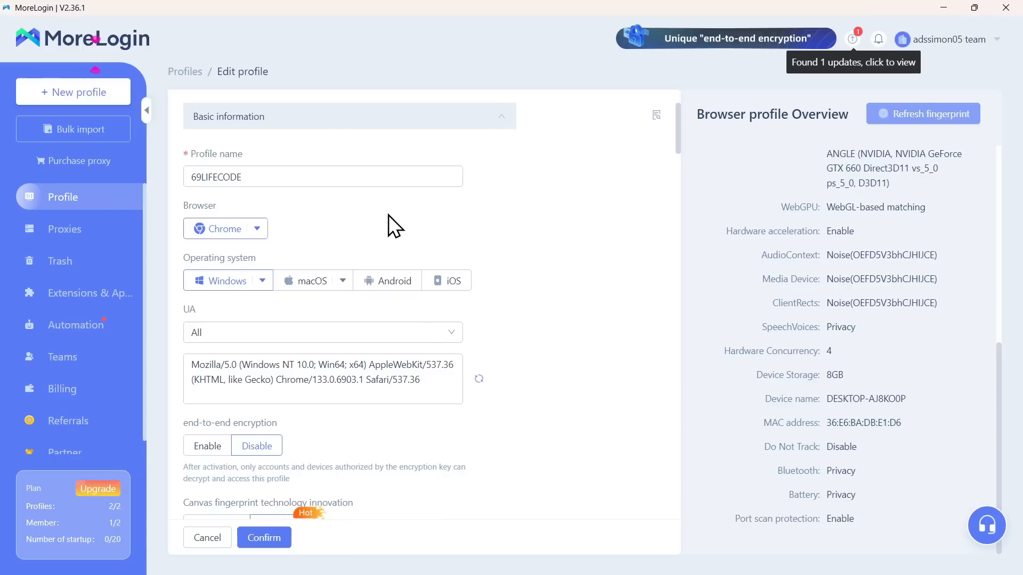
Step: Save the edited 69LIFECODE profile with its new fingerprint
{"action": "left_click", "coordinate": [286, 542]}
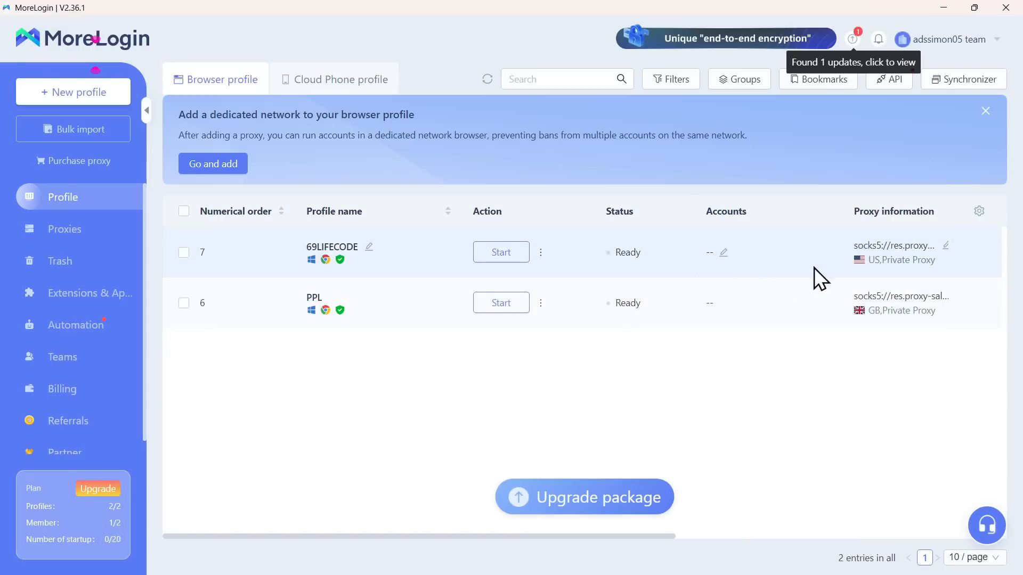
Step: Start the 69LIFECODE profile from the profile list
{"action": "left_click", "coordinate": [490, 255]}
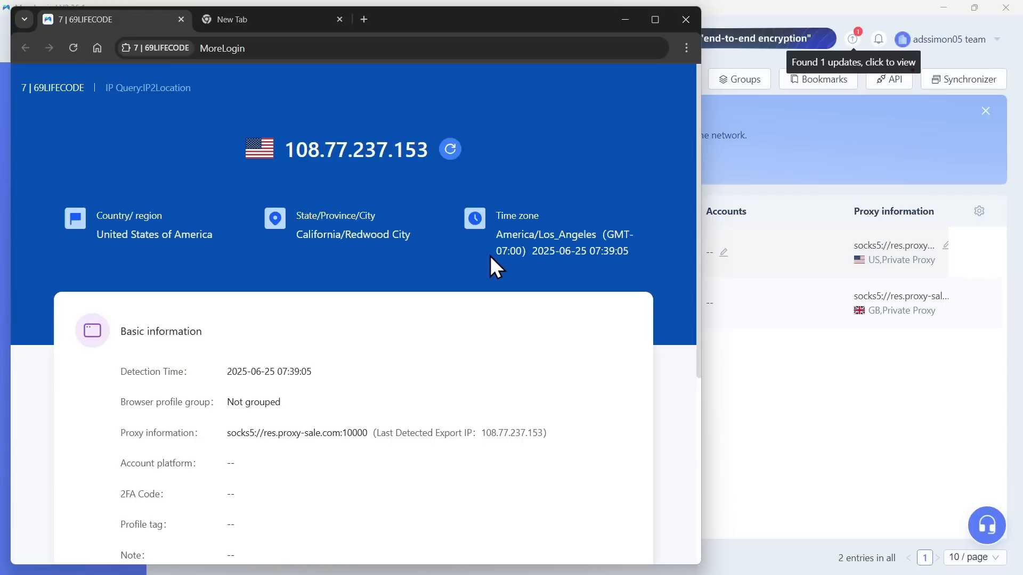
Step: Maximize the 69LIFECODE browser window and review the IP check page details
{"action": "left_click", "coordinate": [655, 20]}
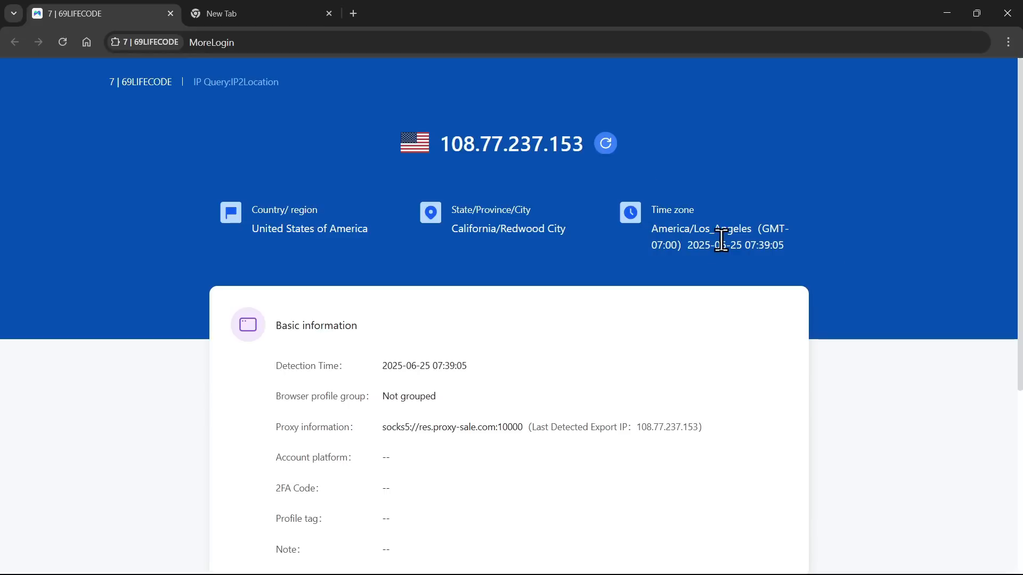
{"action": "scroll", "coordinate": [610, 449], "scroll_direction": "down", "scroll_amount": 5}
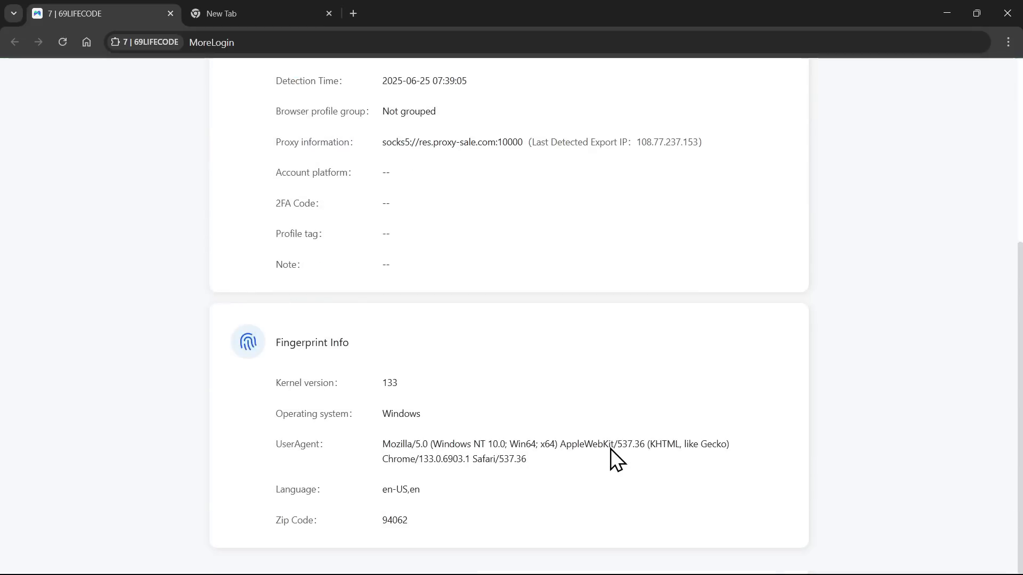
{"action": "scroll", "coordinate": [610, 447], "scroll_direction": "up", "scroll_amount": 5}
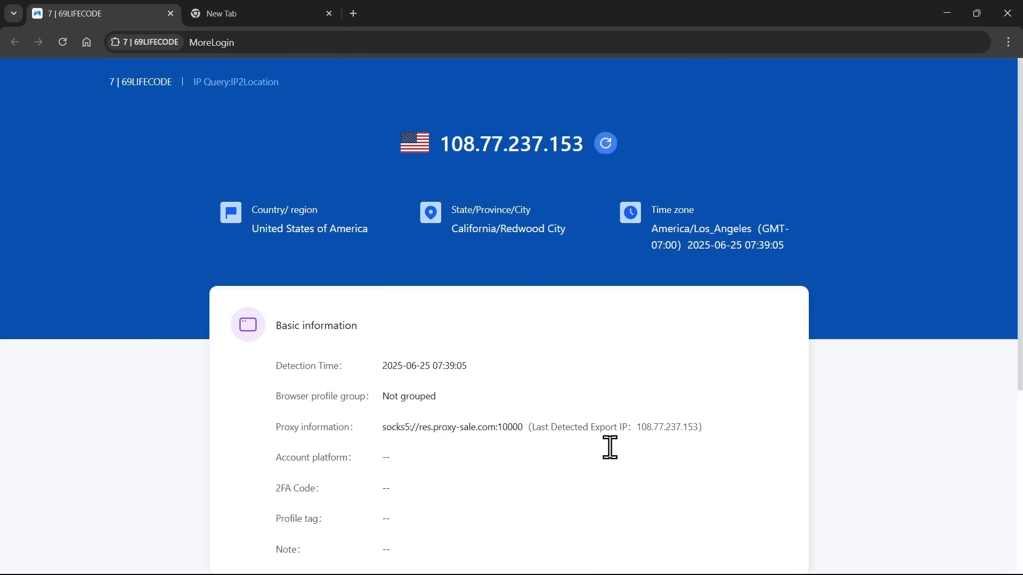
{"action": "left_click", "coordinate": [301, 43]}
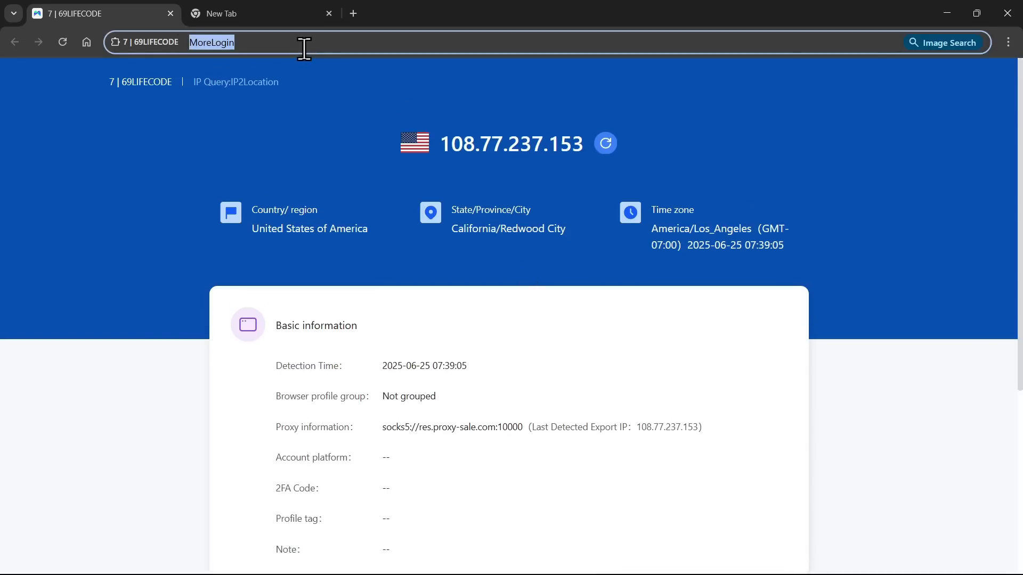
Step: Load whoer.net in a new tab, retry after the connection error, and close the empty New Tab
{"action": "type", "text": "WHOER"}
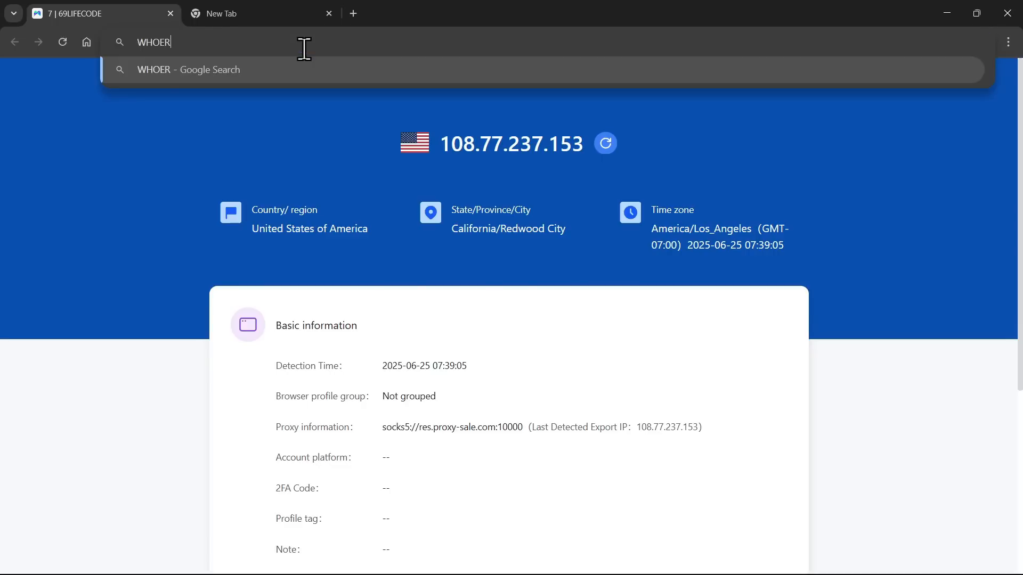
{"action": "type", "text": ".NET"}
{"action": "key", "text": "alt+Return"}
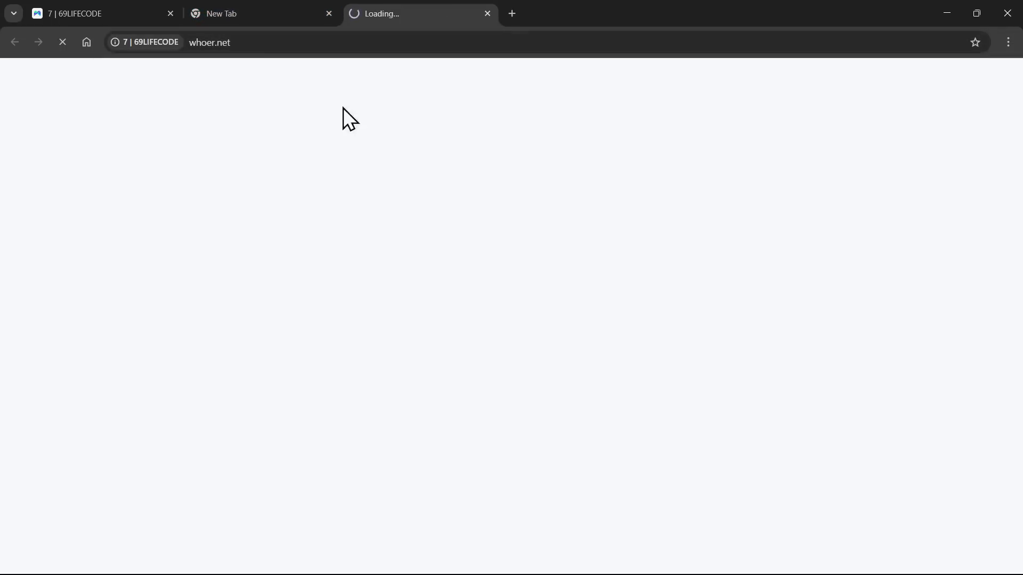
{"action": "left_click", "coordinate": [125, 12]}
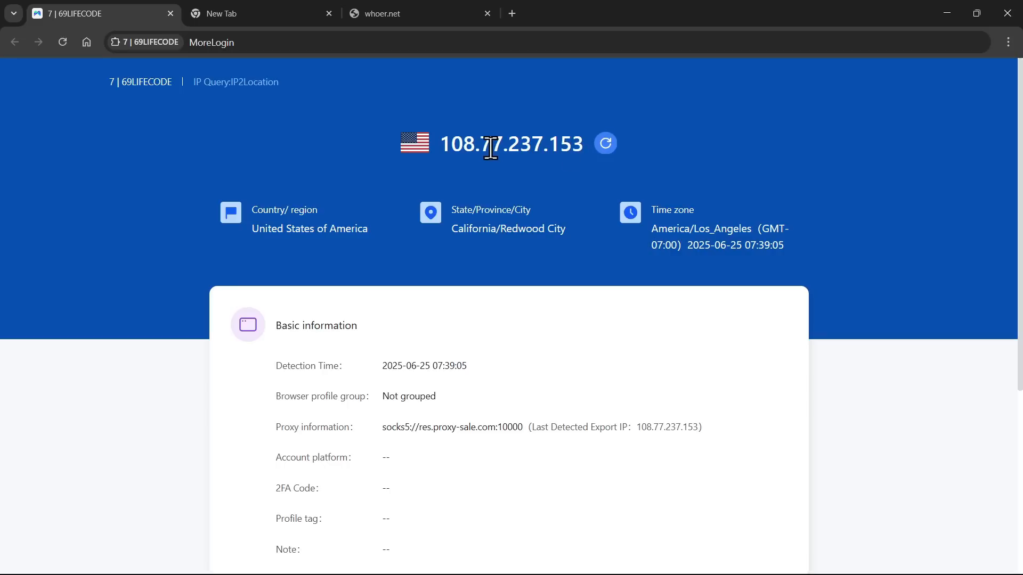
{"action": "left_click", "coordinate": [406, 9]}
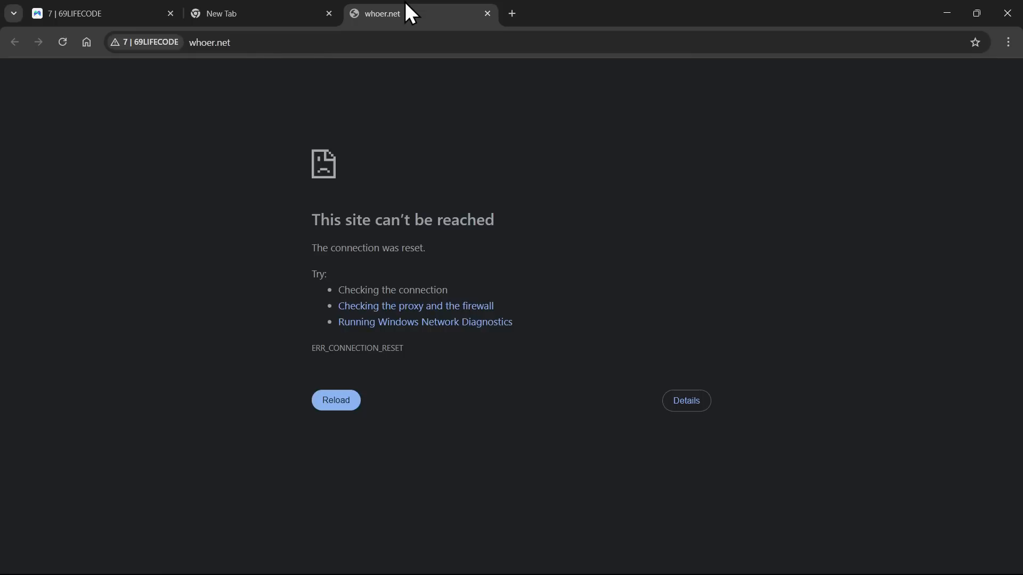
{"action": "left_click", "coordinate": [321, 402]}
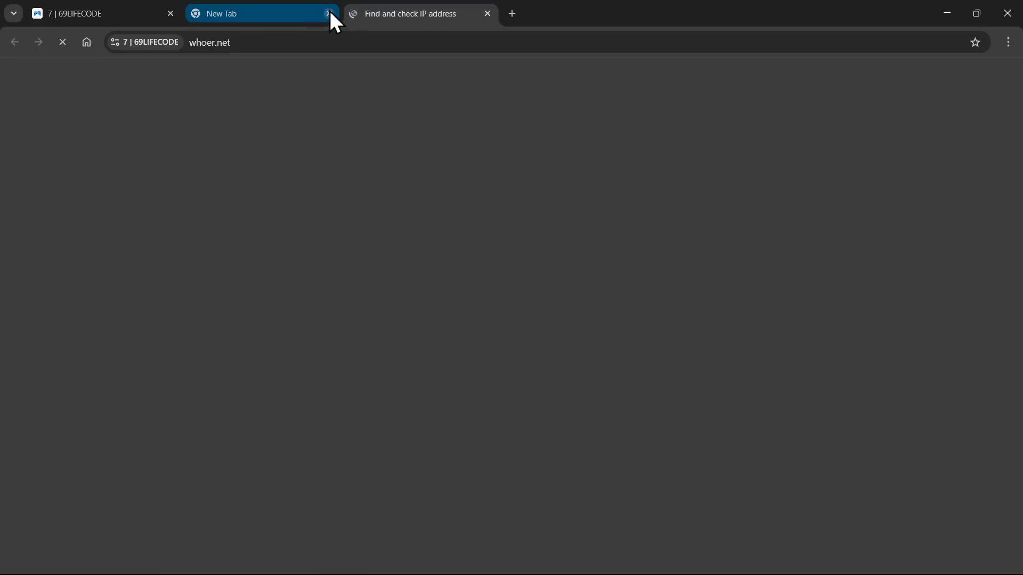
{"action": "left_click", "coordinate": [329, 13]}
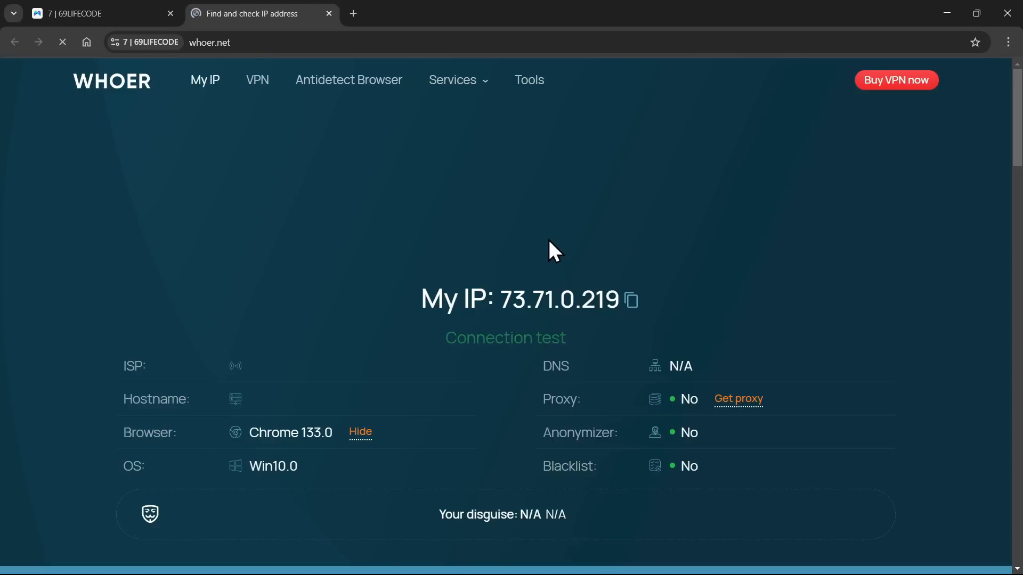
Step: Scroll whoer.net to check the US IP, Redwood City location and 100% disguise score
{"action": "scroll", "coordinate": [548, 239], "scroll_direction": "down", "scroll_amount": 5}
{"action": "scroll", "coordinate": [548, 240], "scroll_direction": "up", "scroll_amount": 5}
{"action": "scroll", "coordinate": [493, 287], "scroll_direction": "down", "scroll_amount": 6}
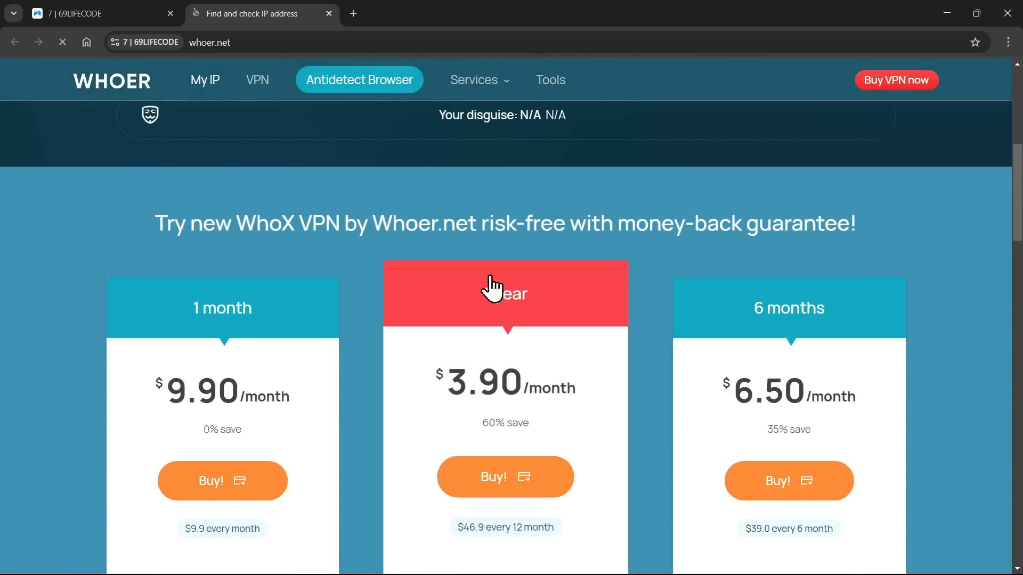
{"action": "scroll", "coordinate": [490, 276], "scroll_direction": "down", "scroll_amount": 9}
{"action": "scroll", "coordinate": [490, 276], "scroll_direction": "up", "scroll_amount": 15}
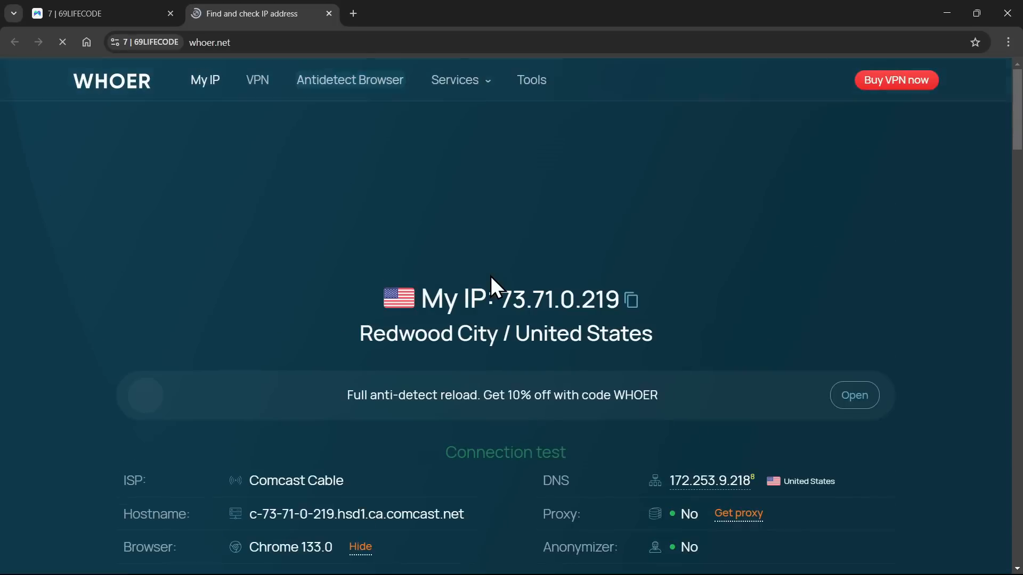
{"action": "scroll", "coordinate": [490, 276], "scroll_direction": "down", "scroll_amount": 2}
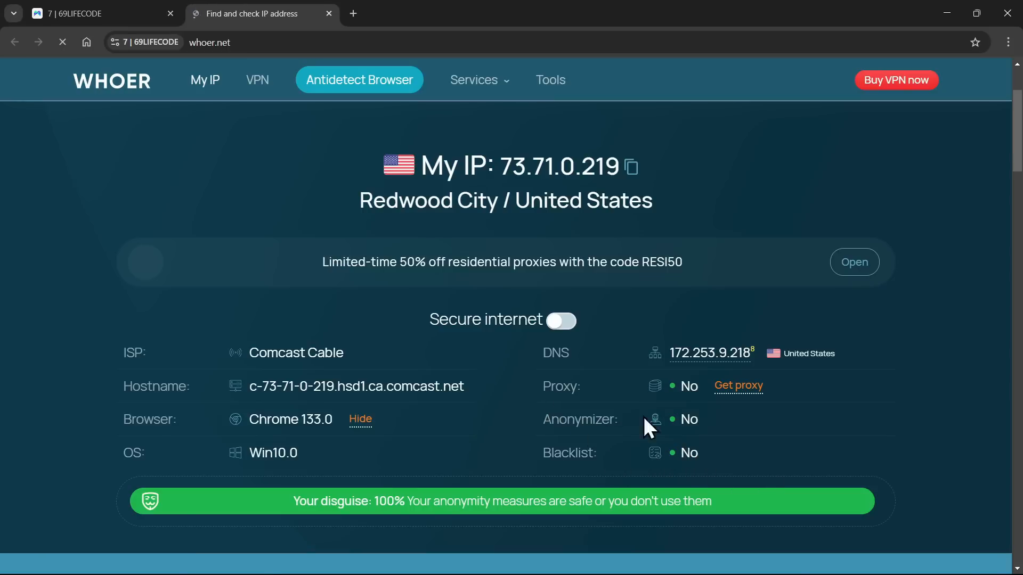
{"action": "scroll", "coordinate": [601, 411], "scroll_direction": "down", "scroll_amount": 20}
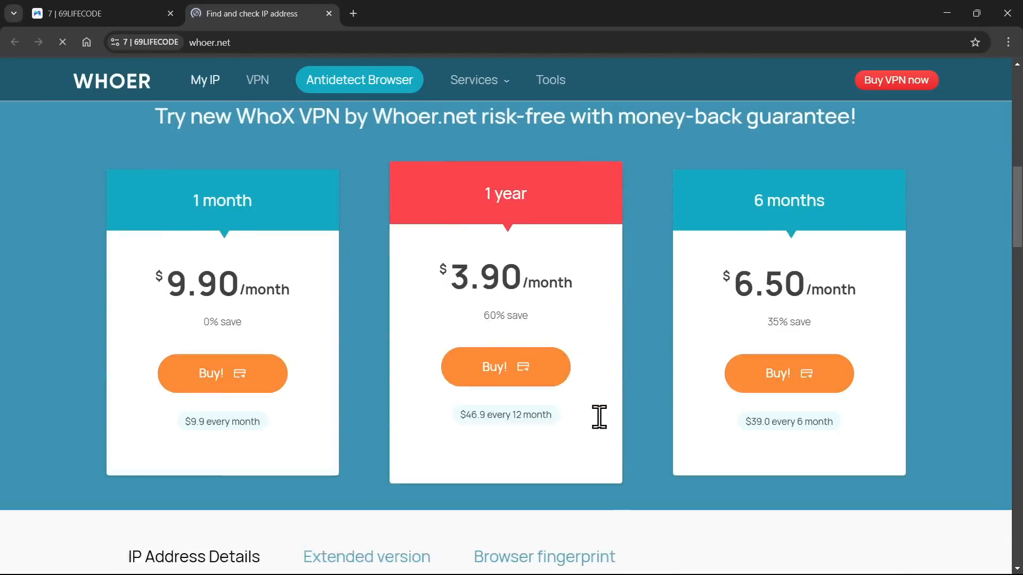
{"action": "scroll", "coordinate": [600, 416], "scroll_direction": "up", "scroll_amount": 8}
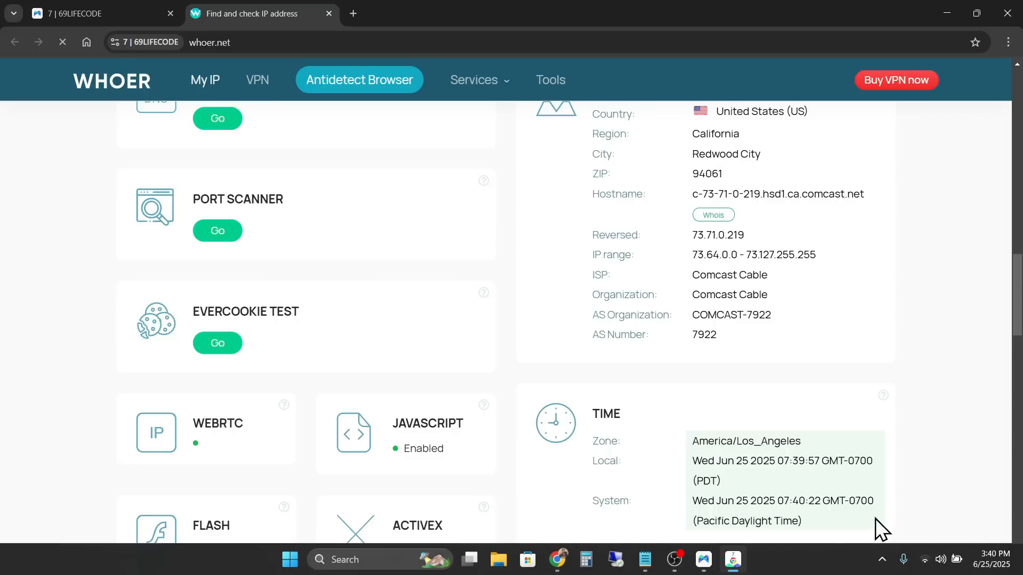
{"action": "mouse_move", "coordinate": [985, 569]}
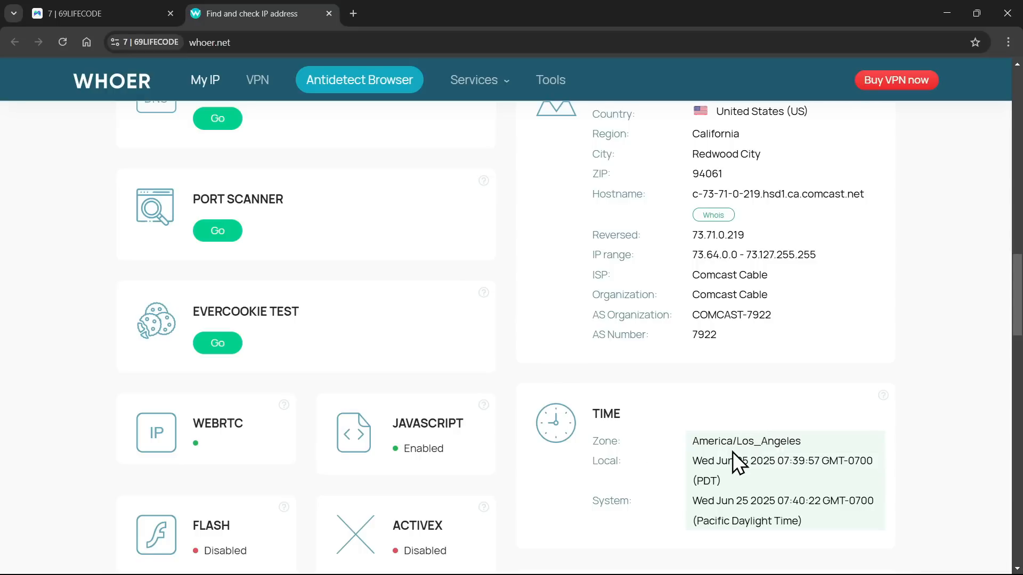
{"action": "scroll", "coordinate": [733, 452], "scroll_direction": "down", "scroll_amount": 10}
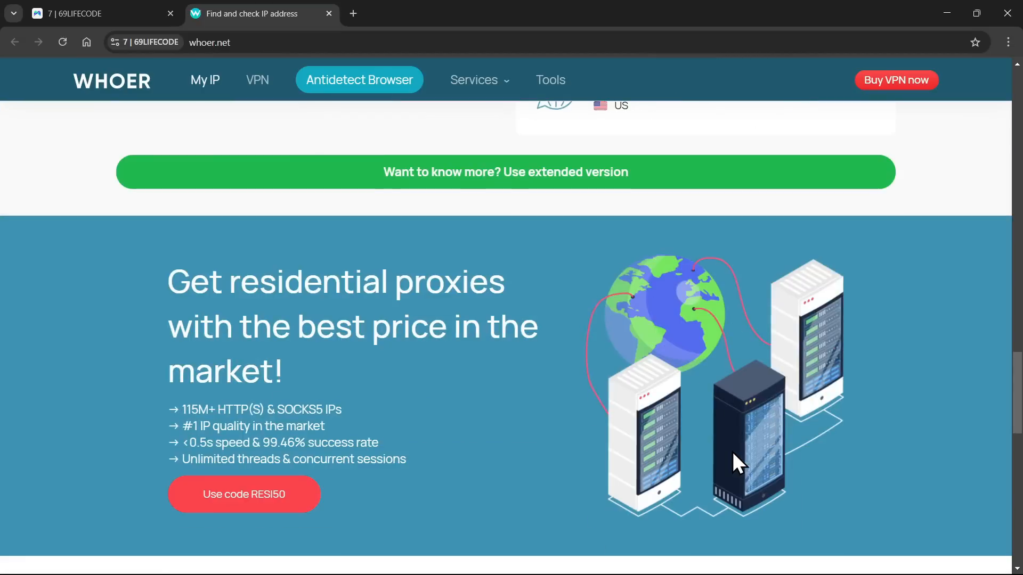
{"action": "scroll", "coordinate": [733, 452], "scroll_direction": "down", "scroll_amount": 10}
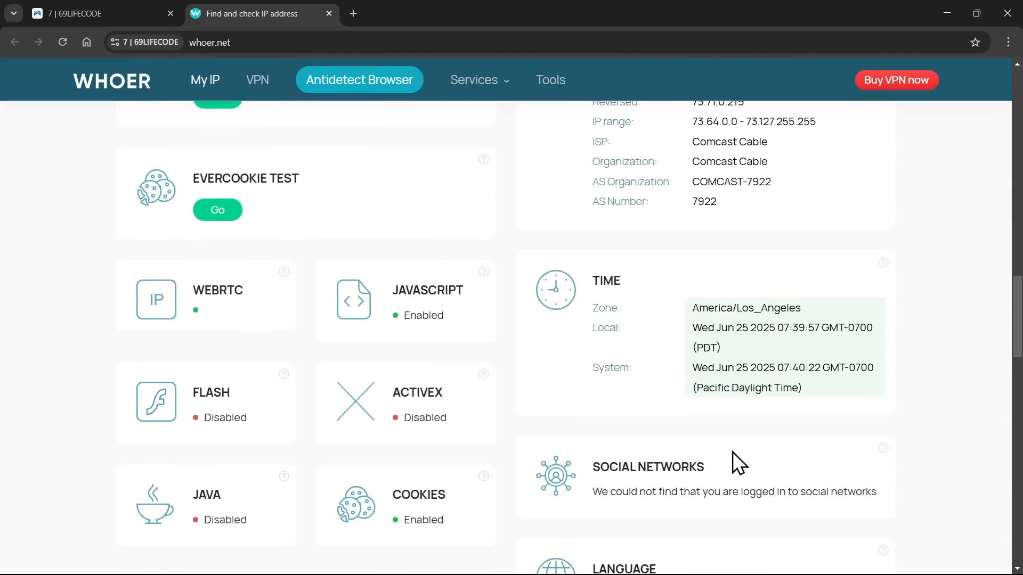
{"action": "scroll", "coordinate": [733, 451], "scroll_direction": "up", "scroll_amount": 2}
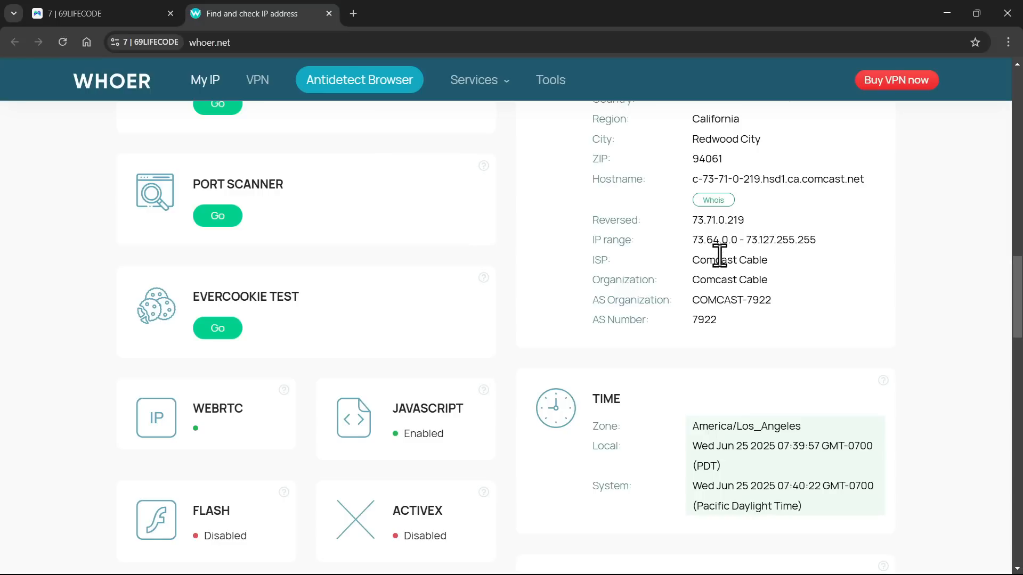
{"action": "scroll", "coordinate": [719, 254], "scroll_direction": "up", "scroll_amount": 20}
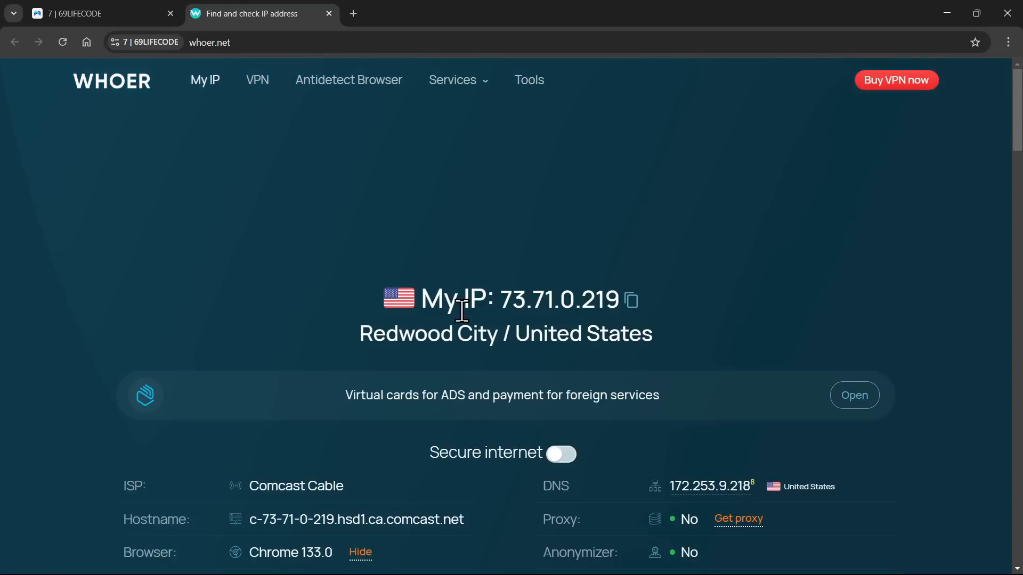
{"action": "scroll", "coordinate": [461, 311], "scroll_direction": "down", "scroll_amount": 7}
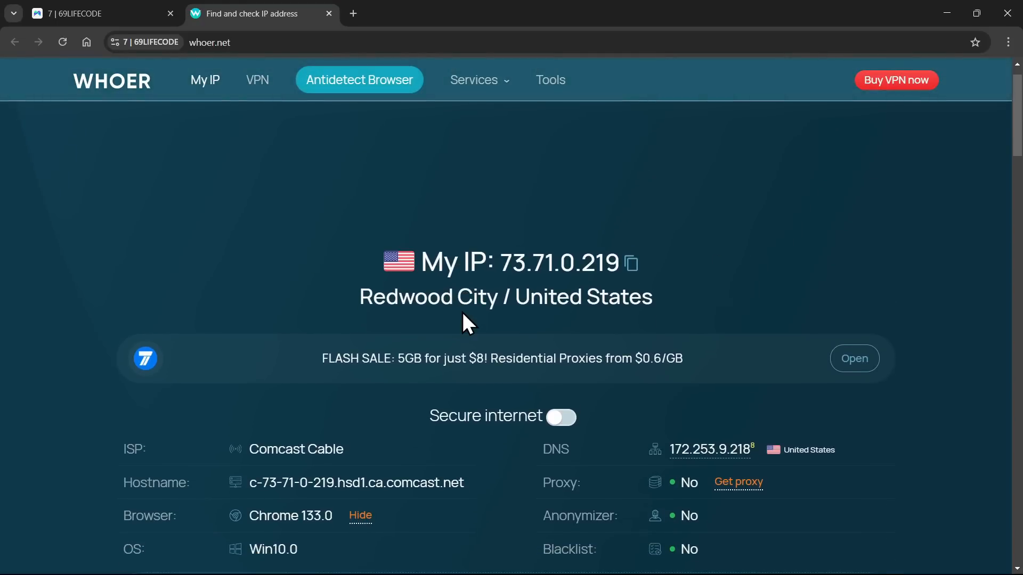
{"action": "scroll", "coordinate": [462, 312], "scroll_direction": "up", "scroll_amount": 6}
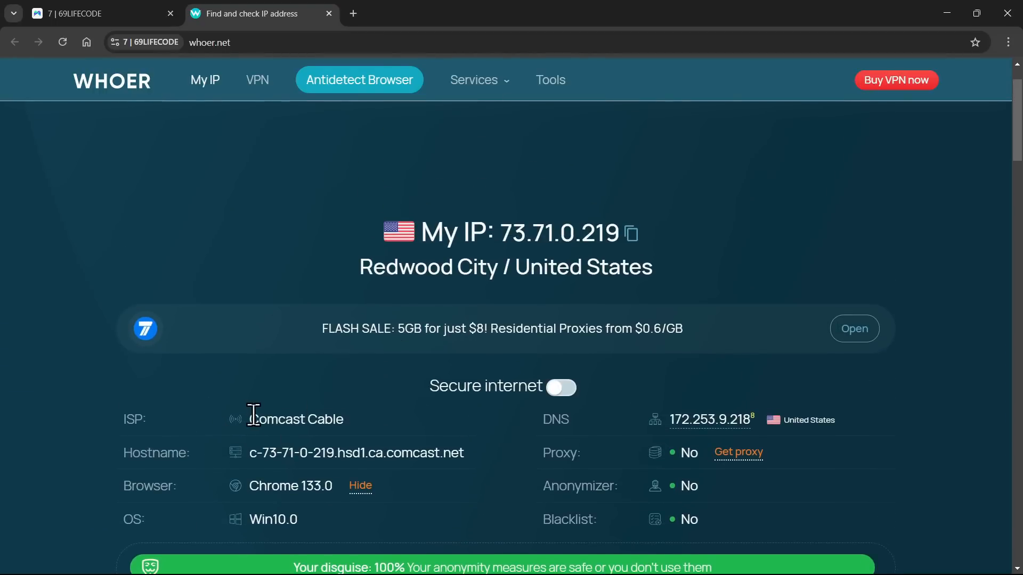
{"action": "left_click_drag", "start_coordinate": [254, 415], "coordinate": [335, 418]}
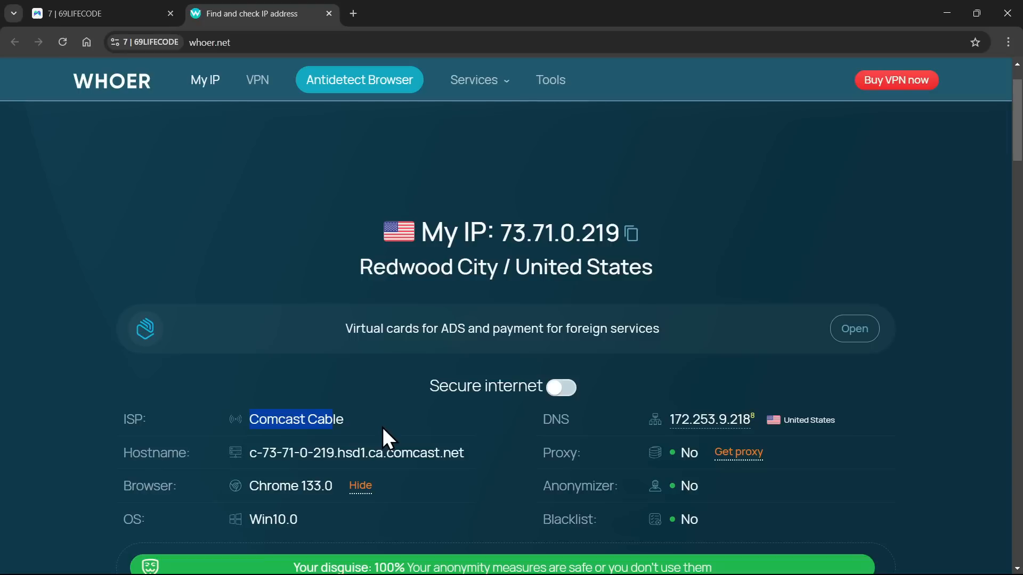
{"action": "scroll", "coordinate": [383, 428], "scroll_direction": "down", "scroll_amount": 2}
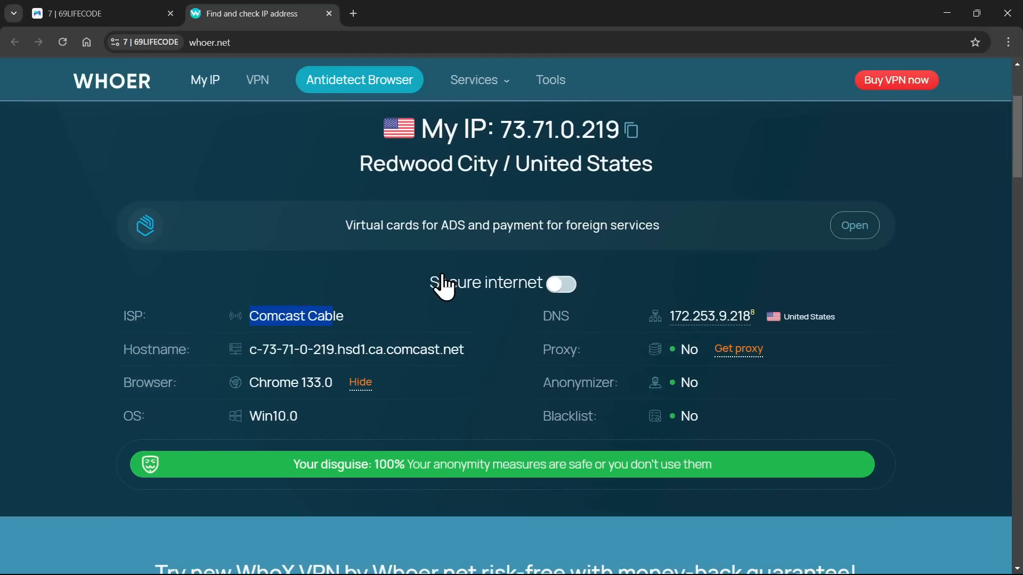